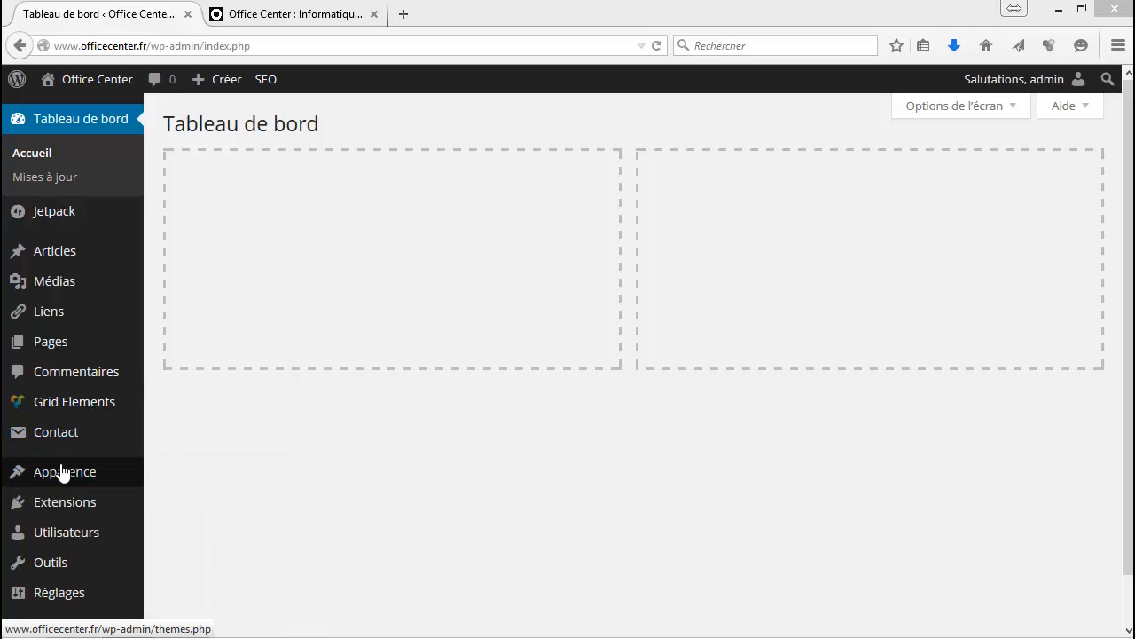
Step: Open the Pinboard theme options and enable Retina Header Image in the general options
{"action": "mouse_move", "coordinate": [23, 482]}
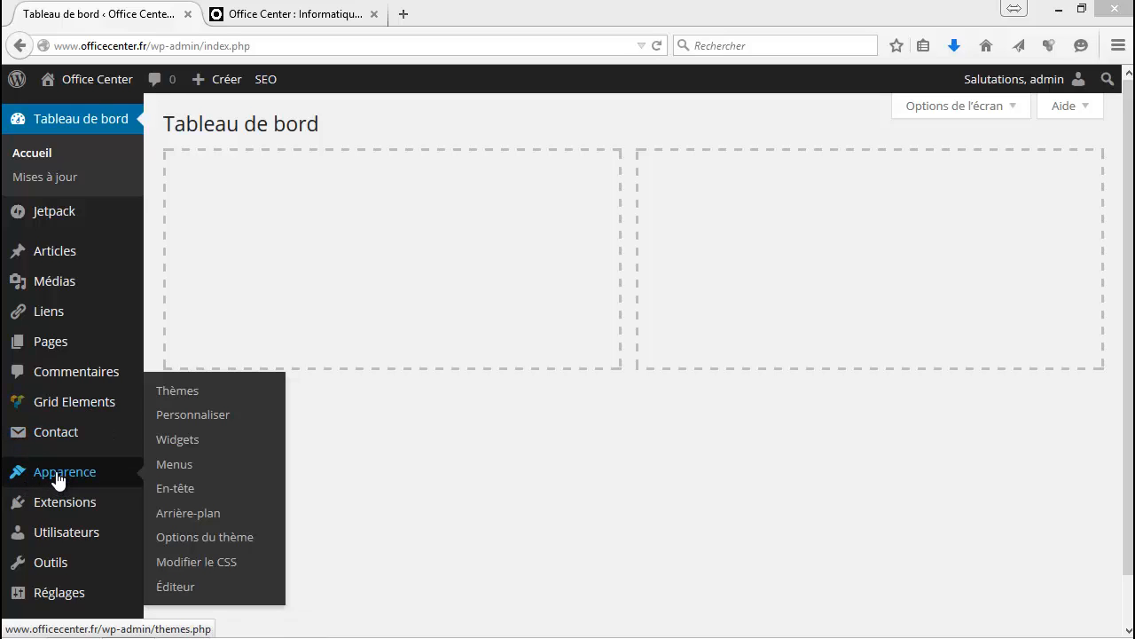
{"action": "left_click", "coordinate": [57, 476]}
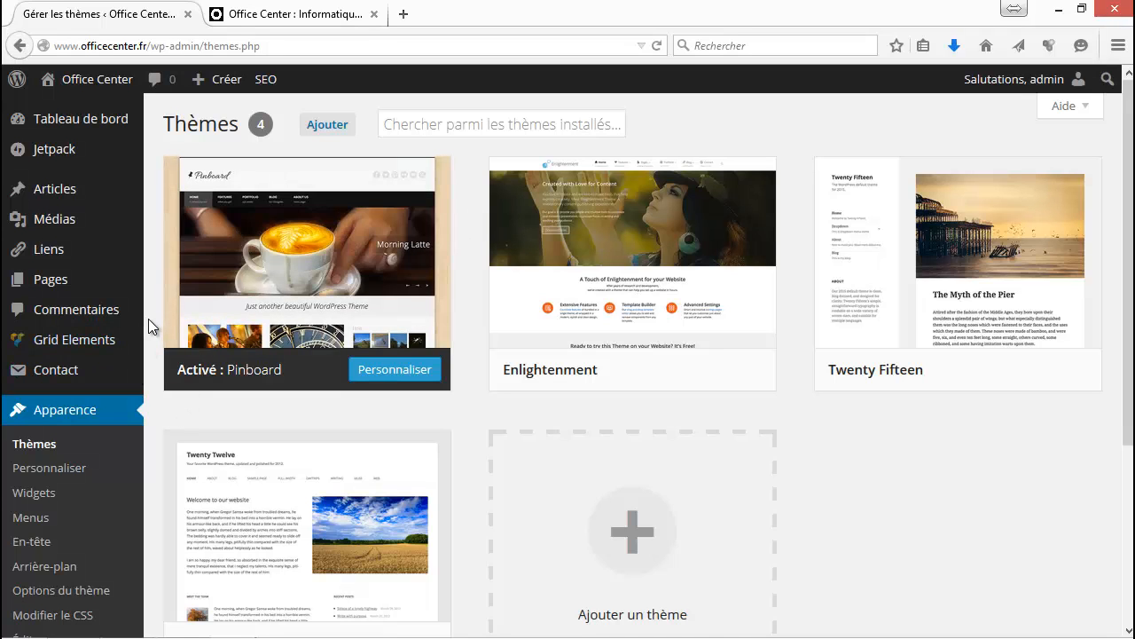
{"action": "scroll", "coordinate": [113, 466], "scroll_direction": "down", "scroll_amount": 2}
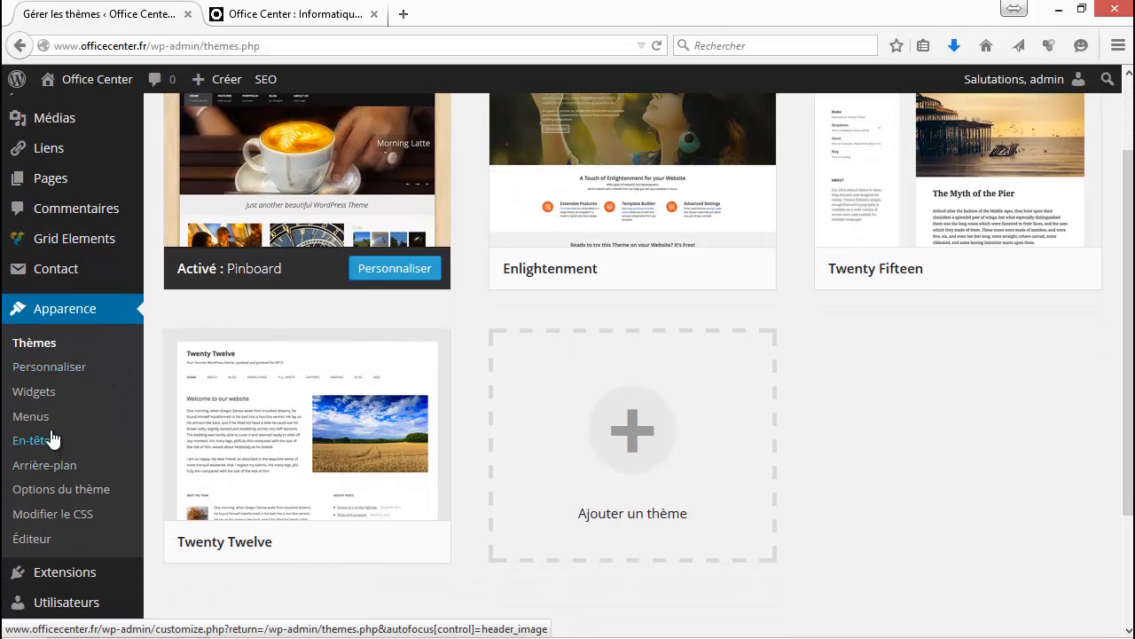
{"action": "left_click", "coordinate": [47, 497]}
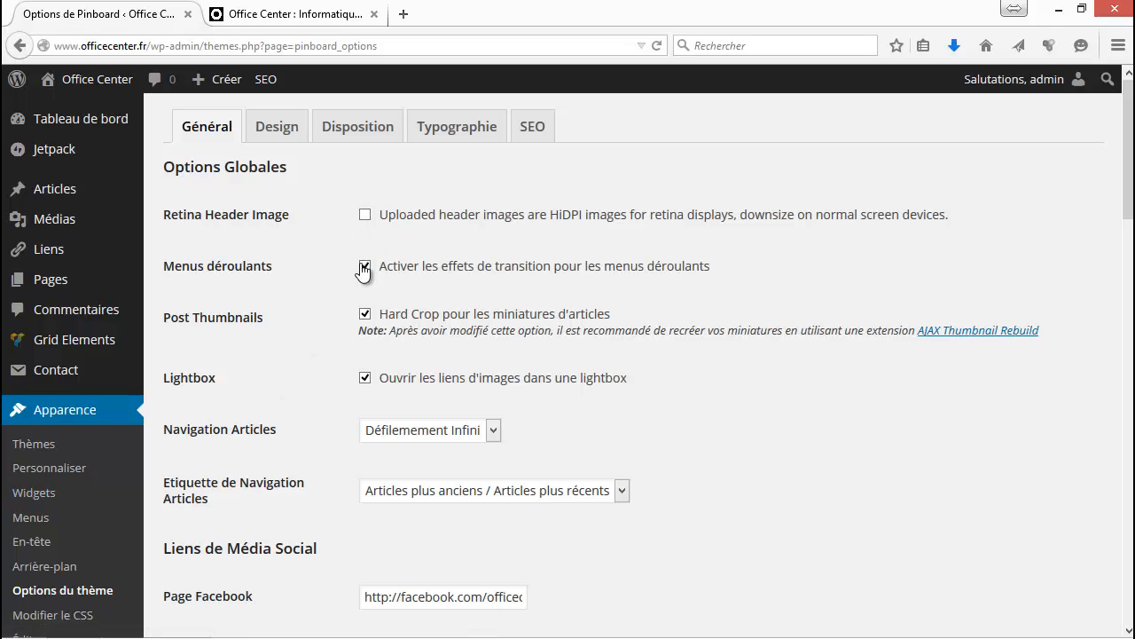
{"action": "scroll", "coordinate": [362, 277], "scroll_direction": "down", "scroll_amount": 2}
{"action": "scroll", "coordinate": [363, 275], "scroll_direction": "up", "scroll_amount": 2}
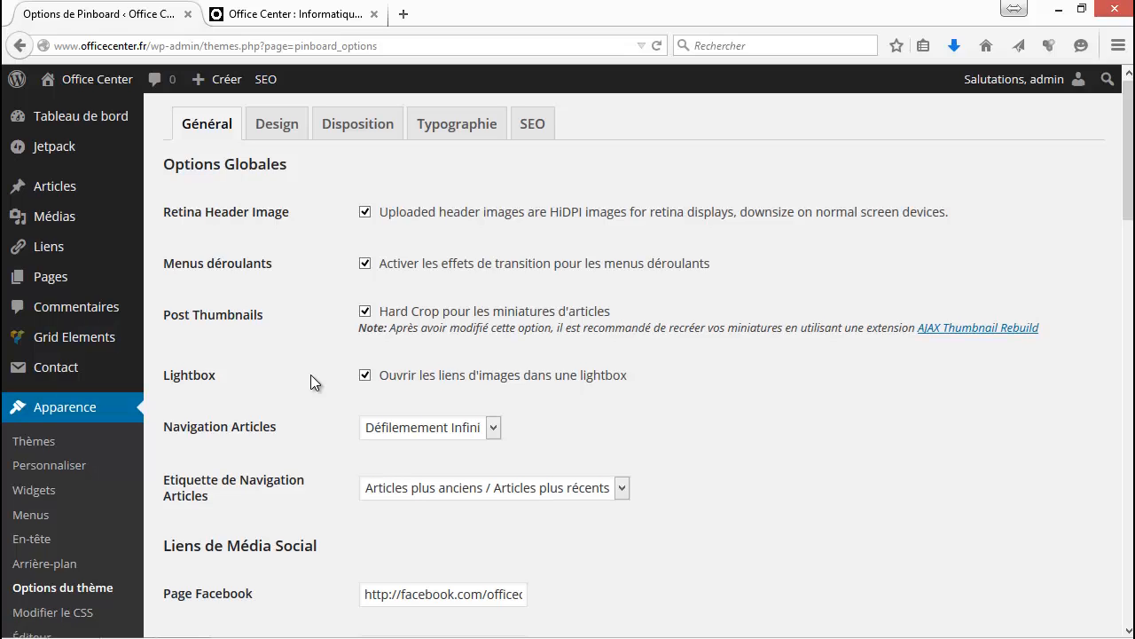
Step: Review the social media link fields in the general theme options, including the Facebook, Twitter, YouTube and Google Plus addresses
{"action": "scroll", "coordinate": [310, 375], "scroll_direction": "down", "scroll_amount": 4}
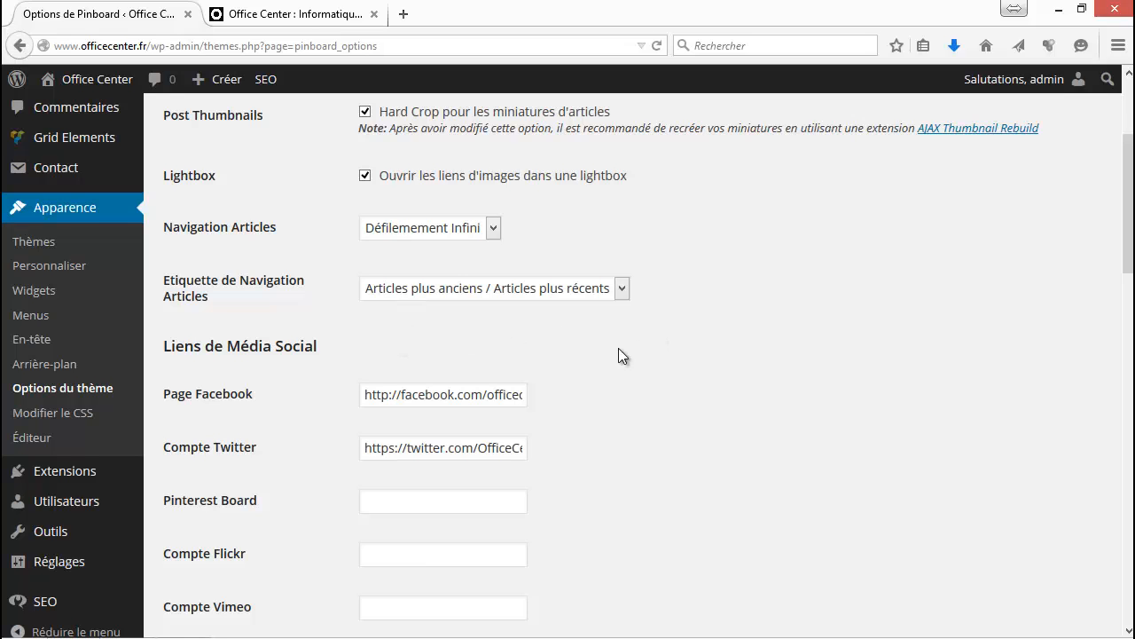
{"action": "scroll", "coordinate": [550, 374], "scroll_direction": "down", "scroll_amount": 2}
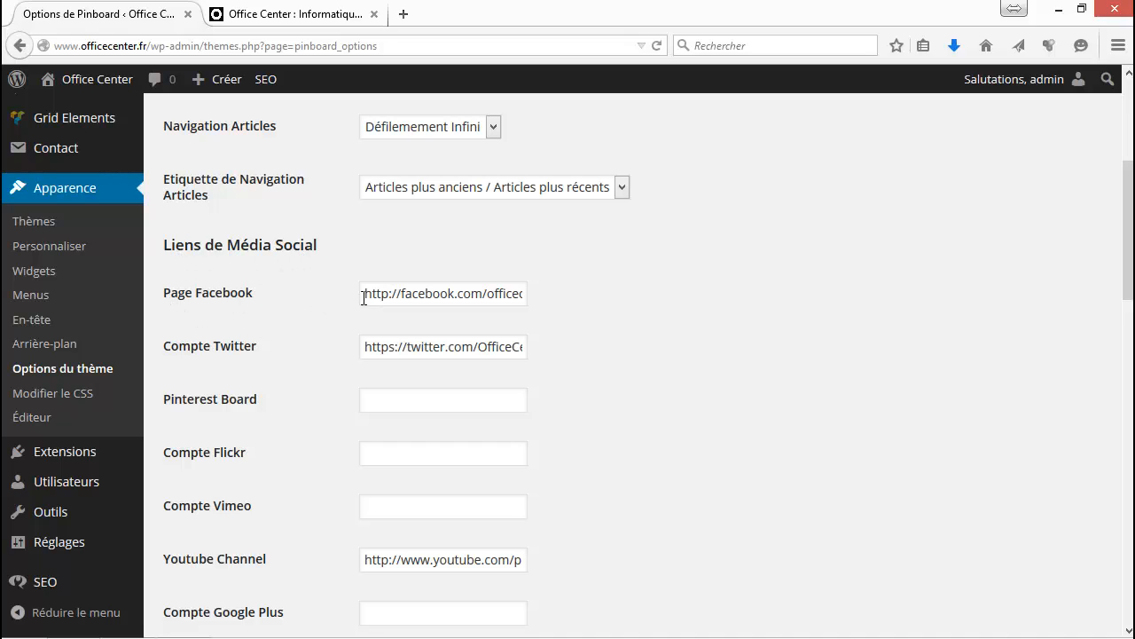
{"action": "left_click_drag", "start_coordinate": [367, 292], "coordinate": [532, 296]}
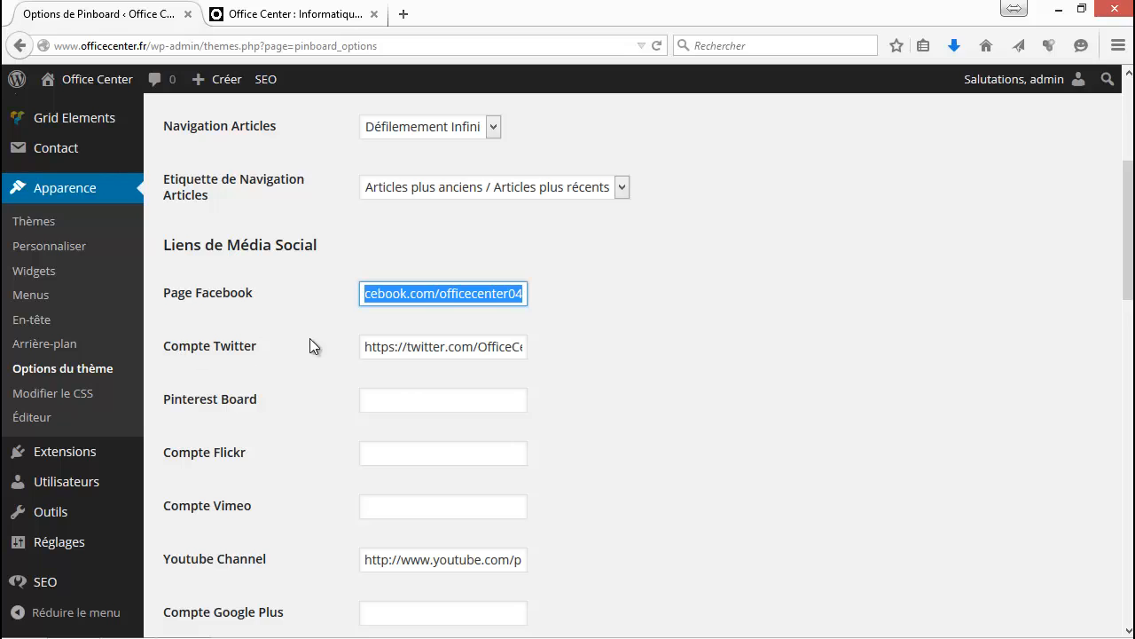
{"action": "left_click", "coordinate": [392, 385]}
{"action": "scroll", "coordinate": [393, 390], "scroll_direction": "down", "scroll_amount": 2}
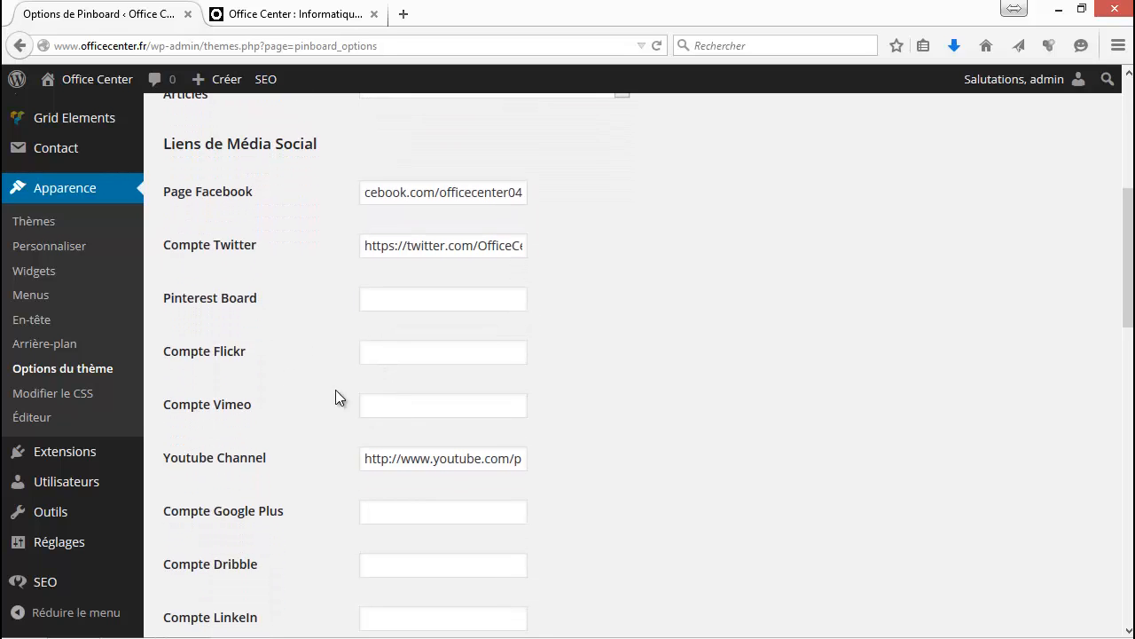
{"action": "left_click", "coordinate": [394, 350]}
{"action": "scroll", "coordinate": [439, 423], "scroll_direction": "down", "scroll_amount": 4}
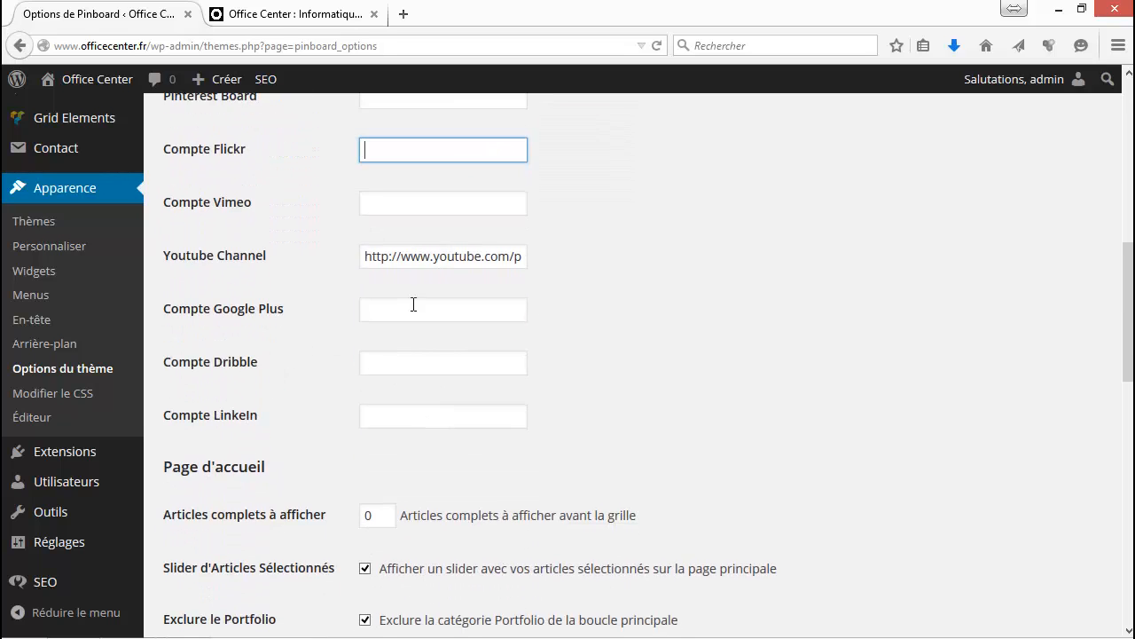
{"action": "left_click", "coordinate": [427, 311]}
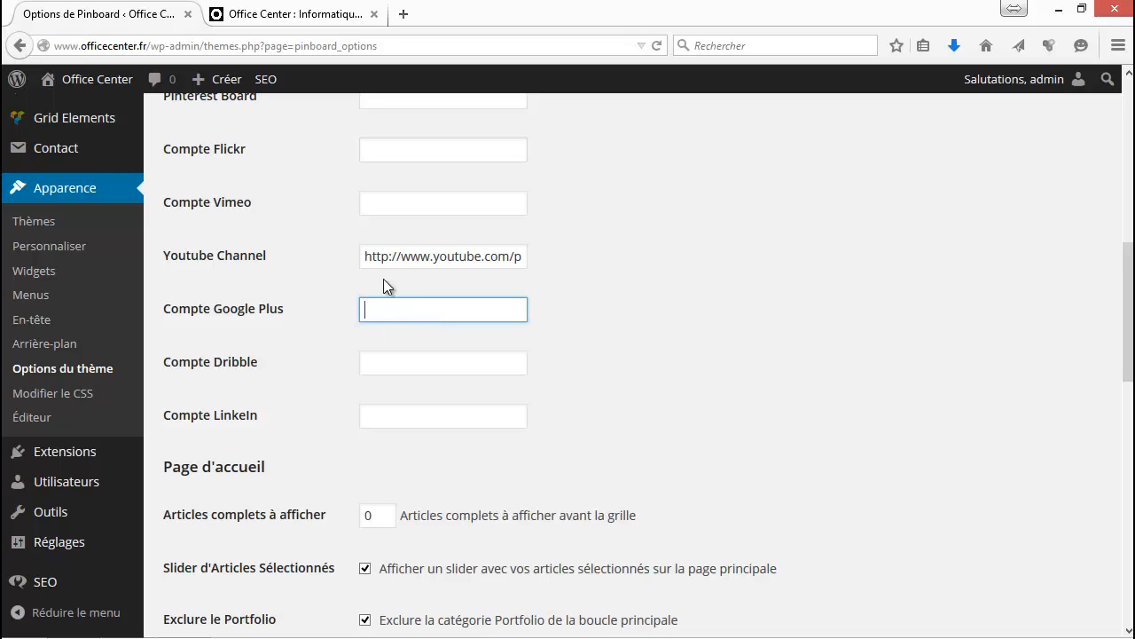
{"action": "left_click_drag", "start_coordinate": [364, 256], "coordinate": [477, 289]}
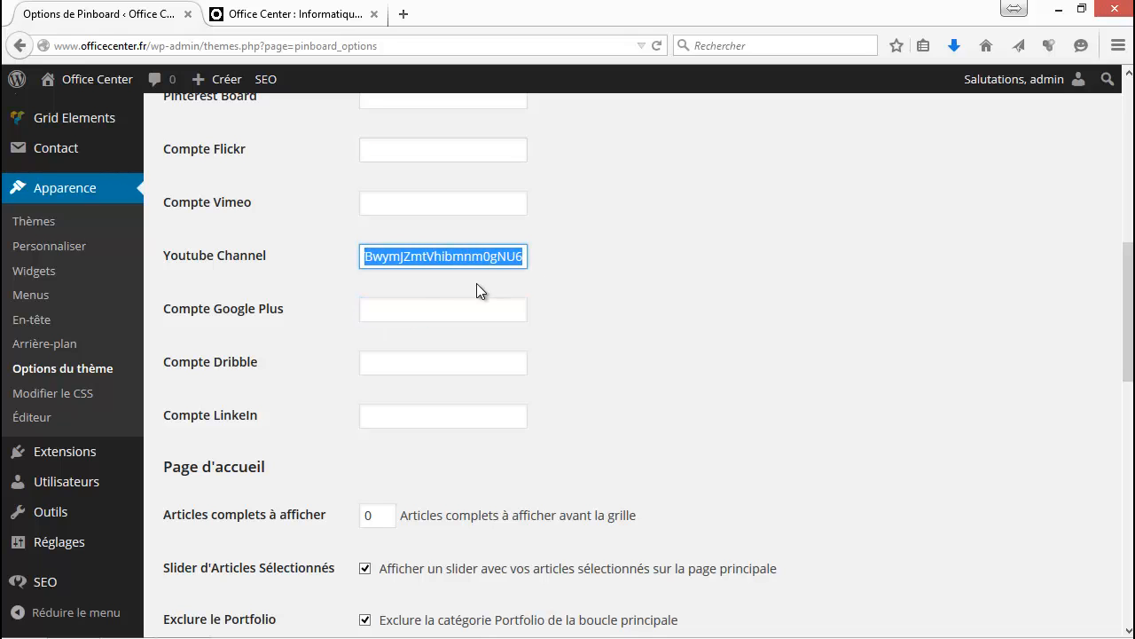
{"action": "left_click", "coordinate": [414, 296]}
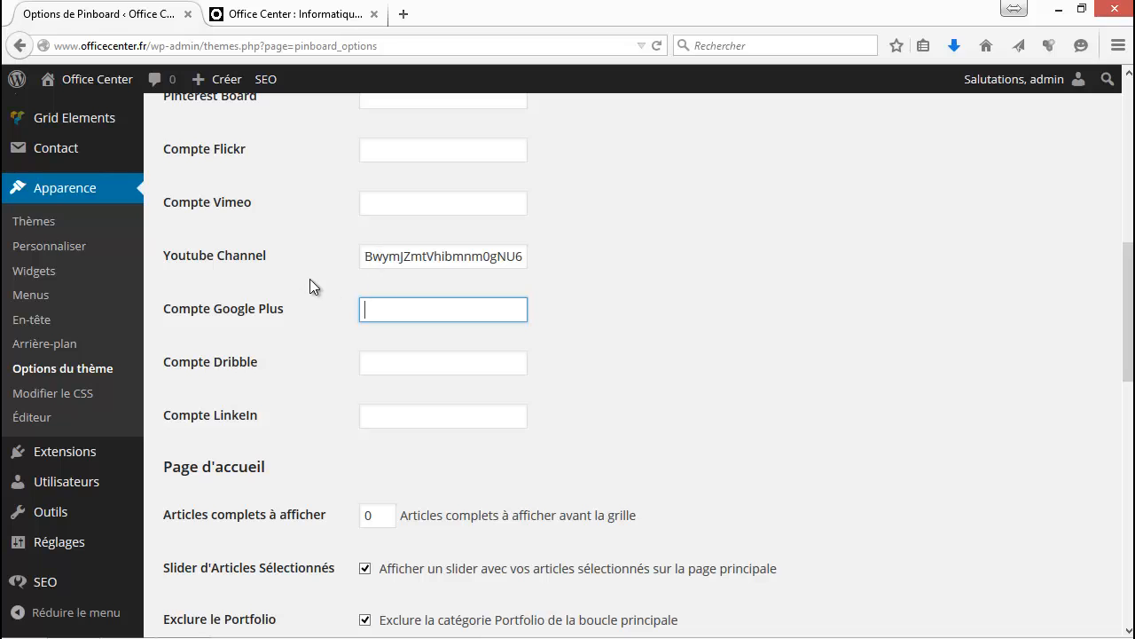
{"action": "scroll", "coordinate": [383, 260], "scroll_direction": "up", "scroll_amount": 3}
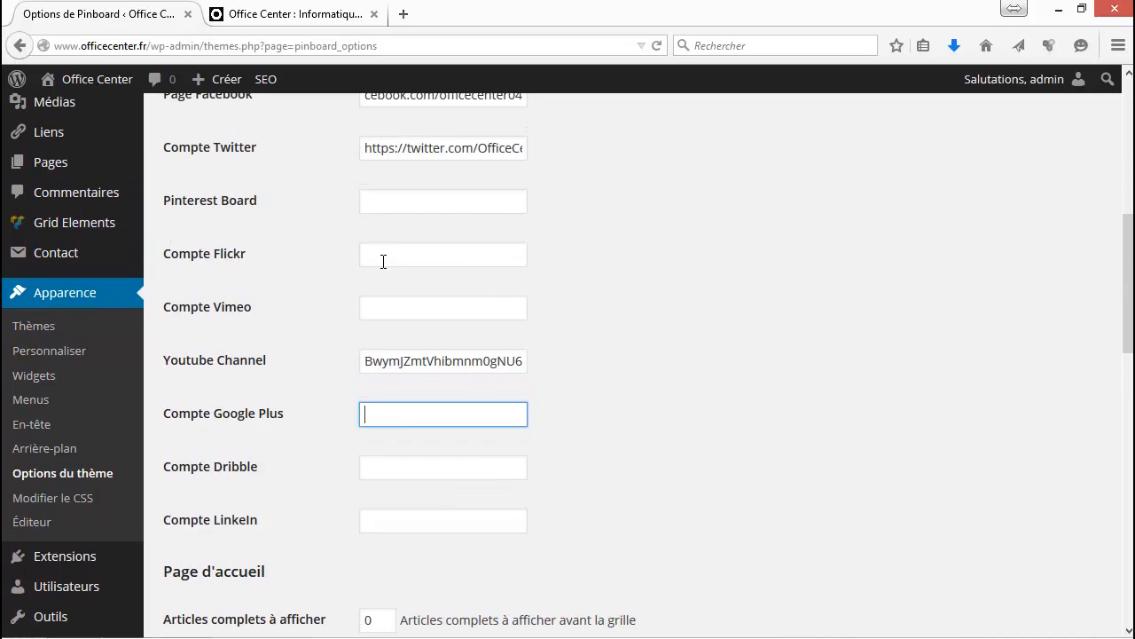
{"action": "scroll", "coordinate": [381, 271], "scroll_direction": "down", "scroll_amount": 1}
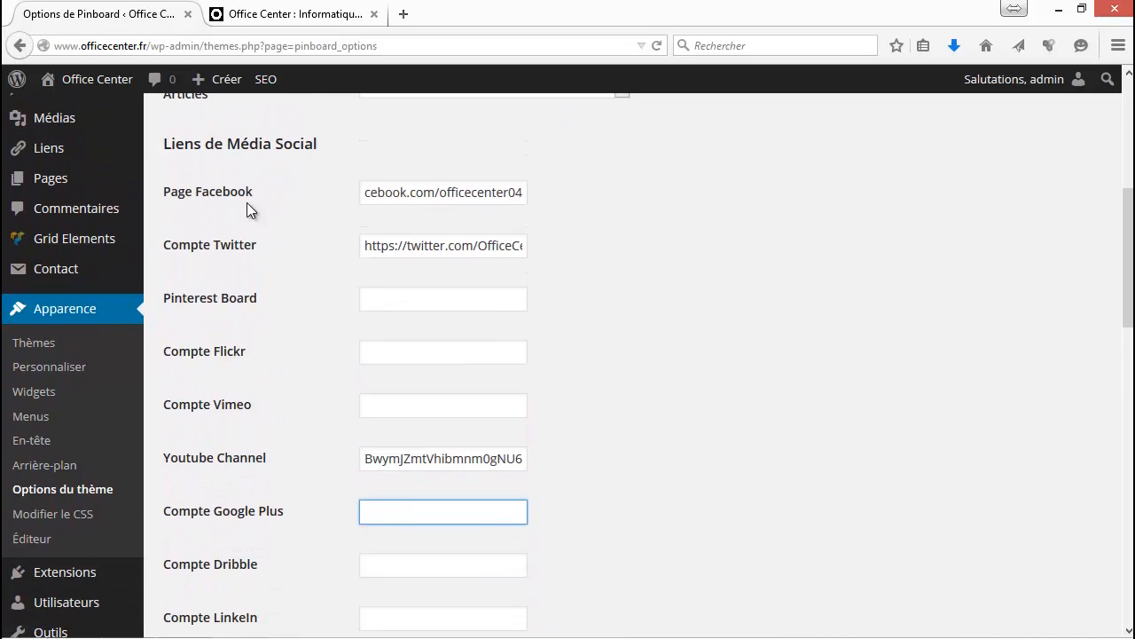
{"action": "left_click", "coordinate": [634, 411]}
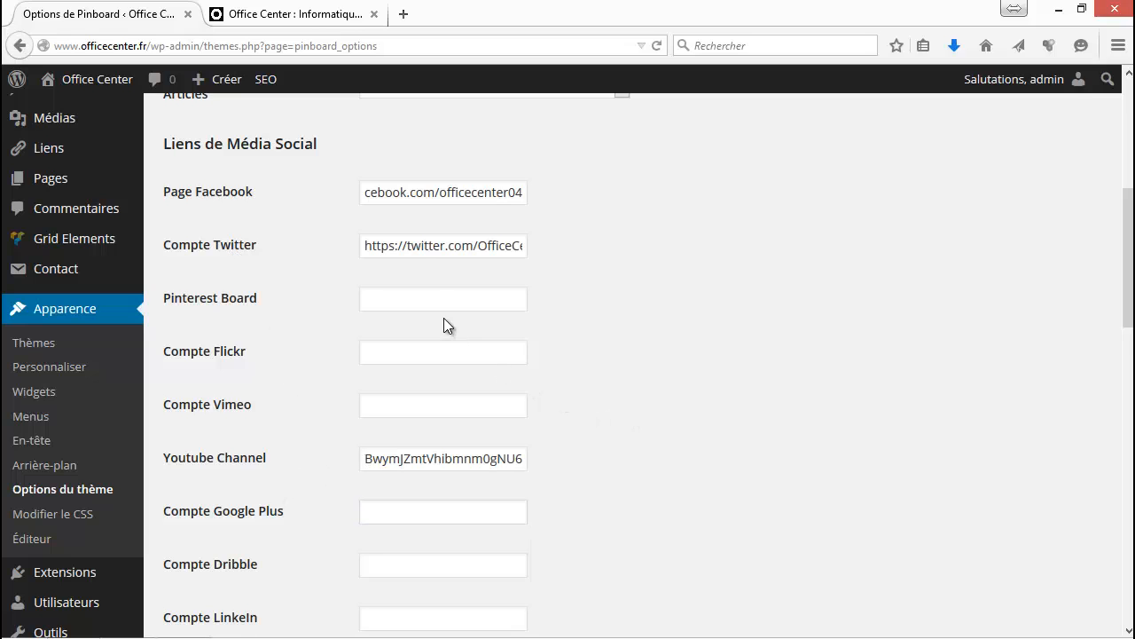
Step: Check the Facebook and Twitter links in the live site's header, closing each opened page after viewing it
{"action": "left_click", "coordinate": [330, 9]}
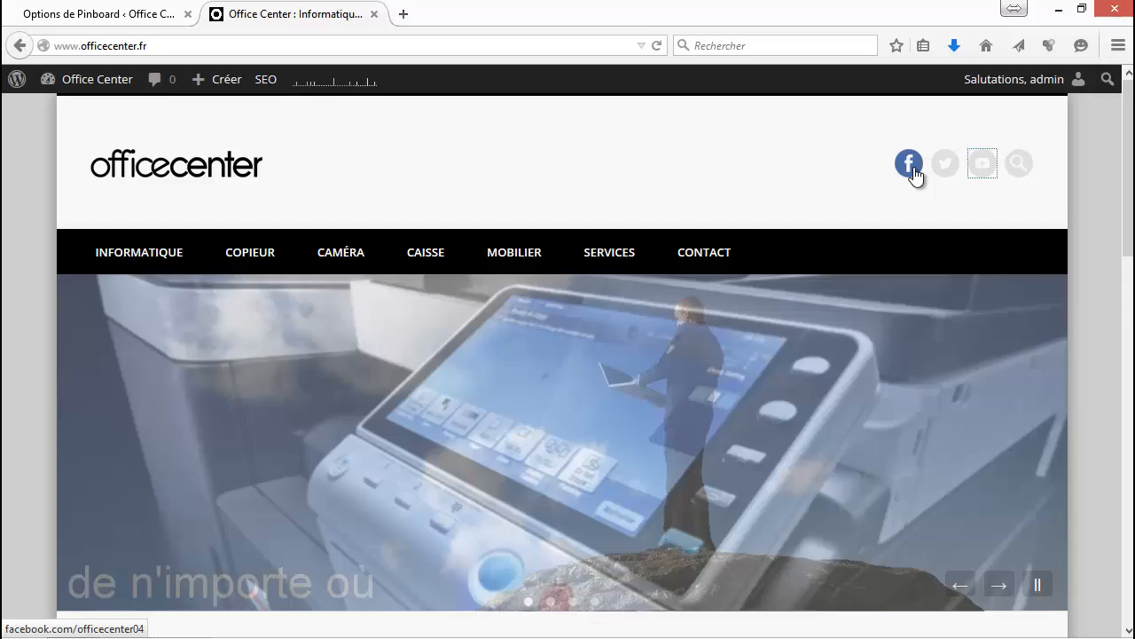
{"action": "left_click", "coordinate": [910, 164]}
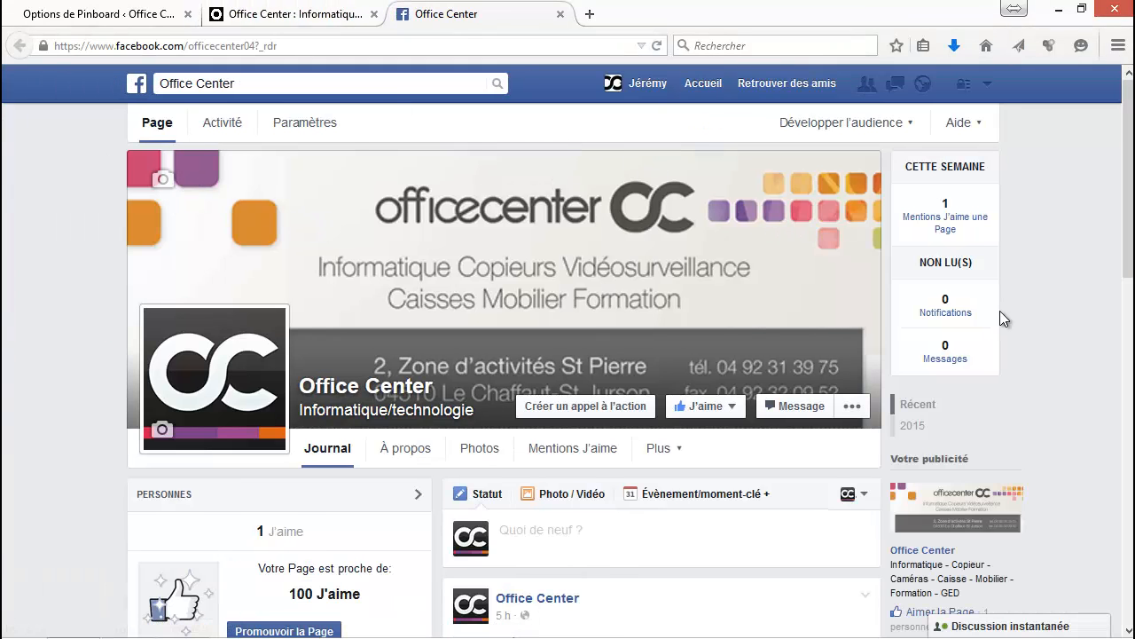
{"action": "left_click", "coordinate": [560, 15]}
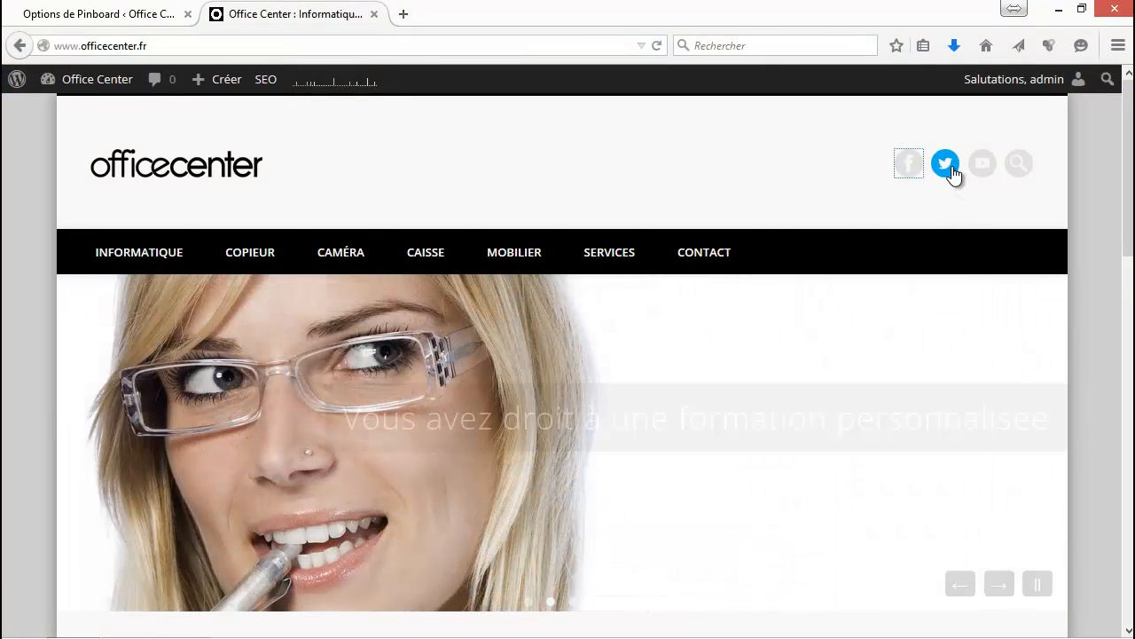
{"action": "left_click", "coordinate": [948, 166]}
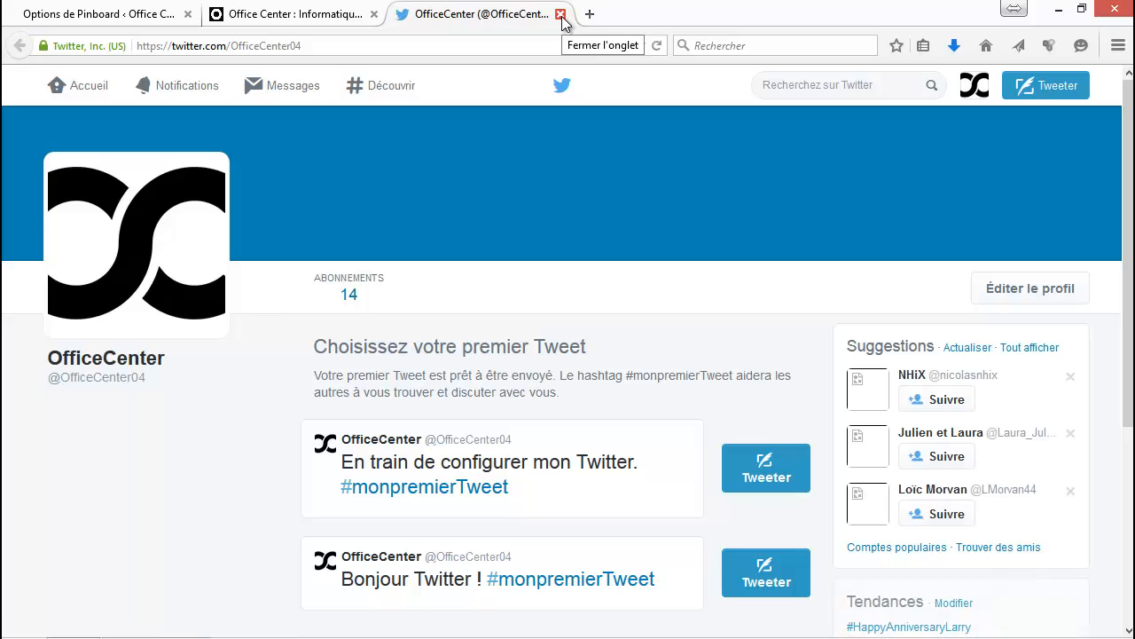
{"action": "left_click", "coordinate": [559, 15]}
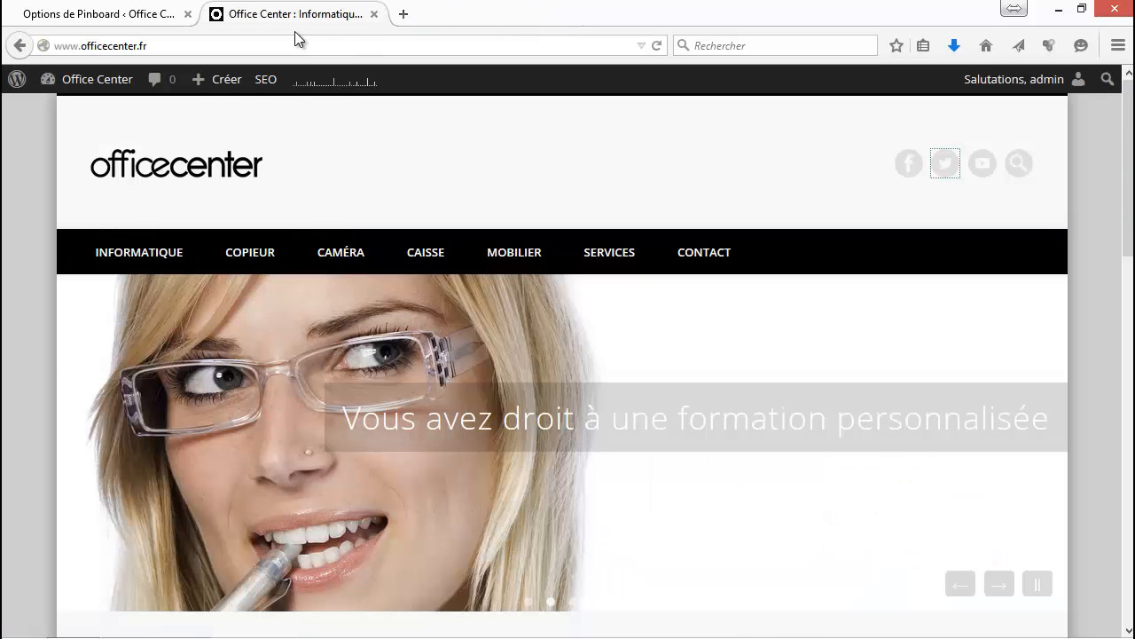
Step: Look over the social link fields in the theme options again, and expand the search field in the live site's header
{"action": "left_click", "coordinate": [158, 18]}
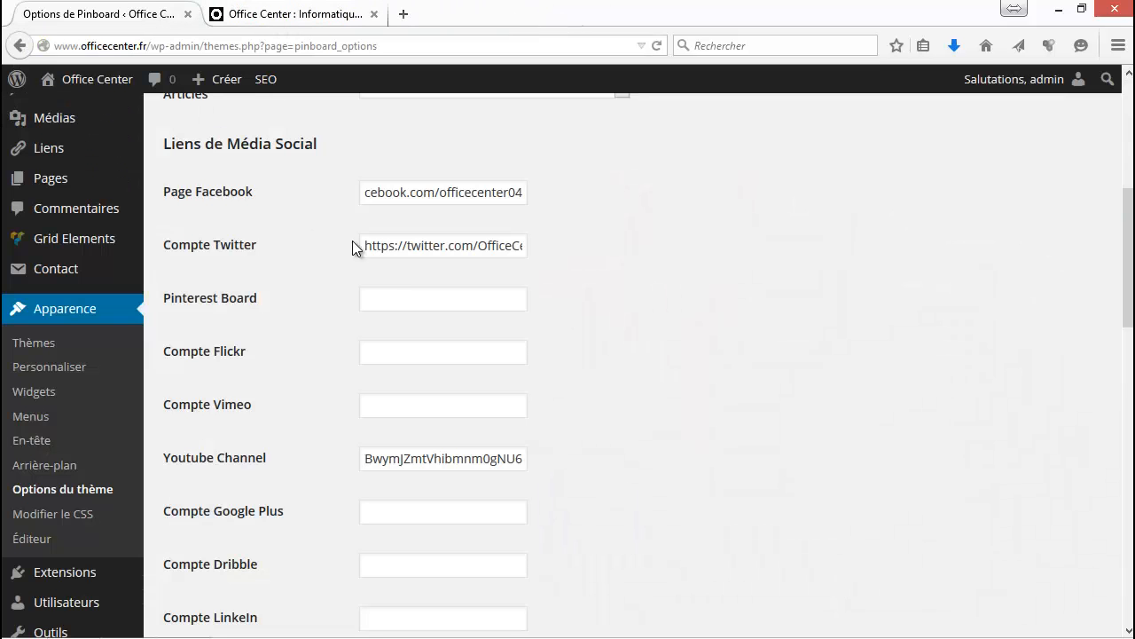
{"action": "scroll", "coordinate": [433, 438], "scroll_direction": "down", "scroll_amount": 5}
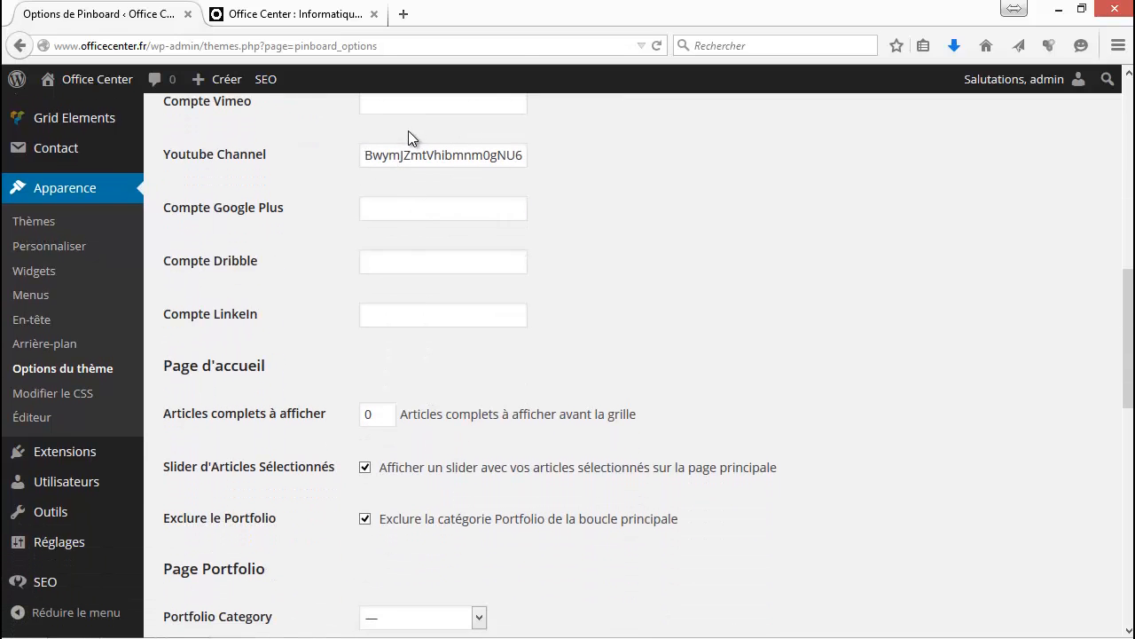
{"action": "scroll", "coordinate": [399, 204], "scroll_direction": "up", "scroll_amount": 5}
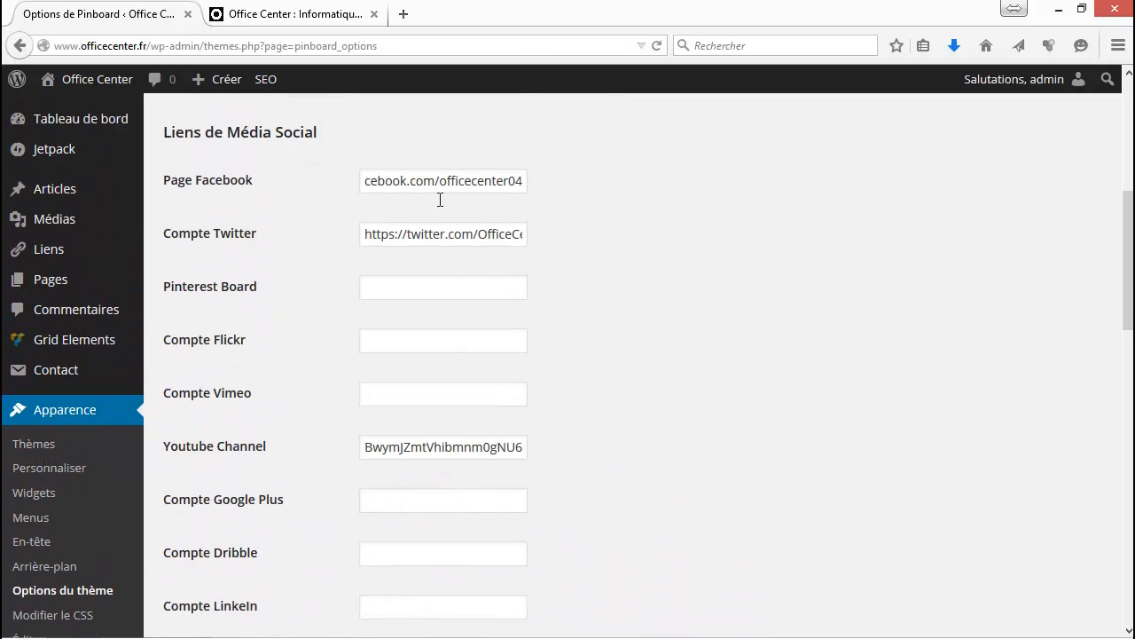
{"action": "left_click", "coordinate": [293, 15]}
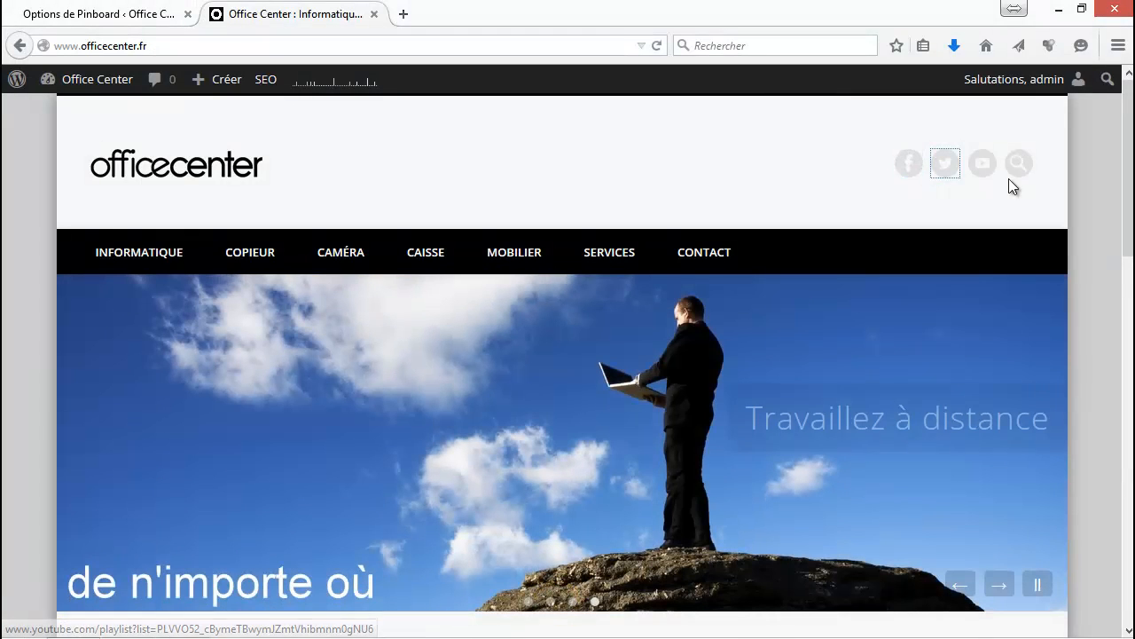
{"action": "left_click", "coordinate": [1018, 164]}
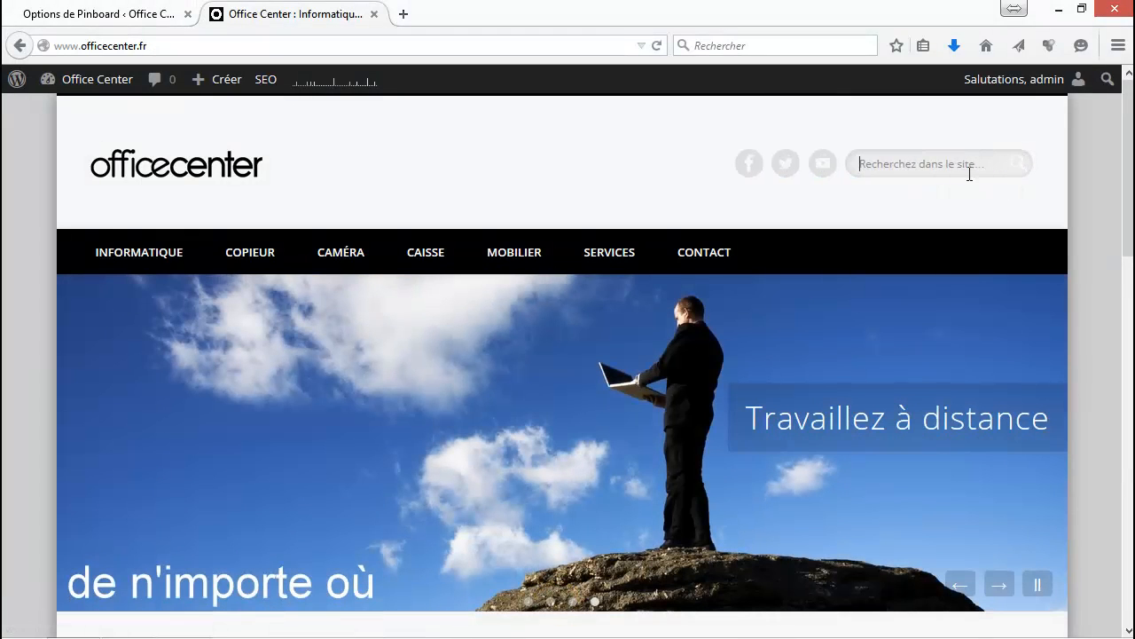
{"action": "key", "text": "ctrl+Tab"}
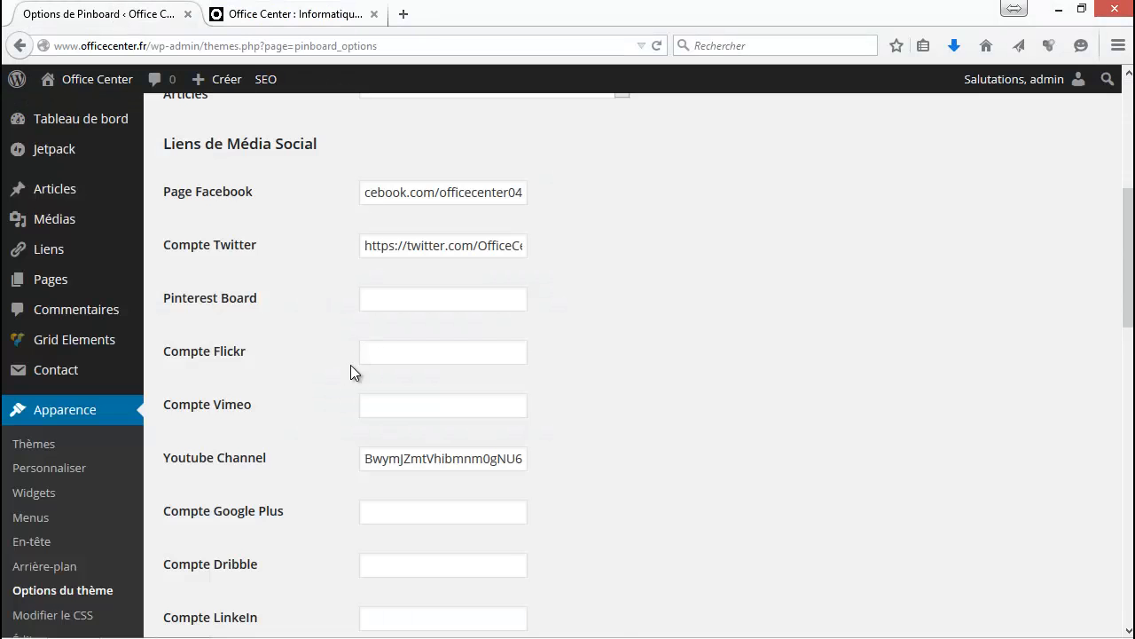
Step: Locate the home page settings in the theme options and examine the article grid on the live home page
{"action": "scroll", "coordinate": [351, 372], "scroll_direction": "down", "scroll_amount": 5}
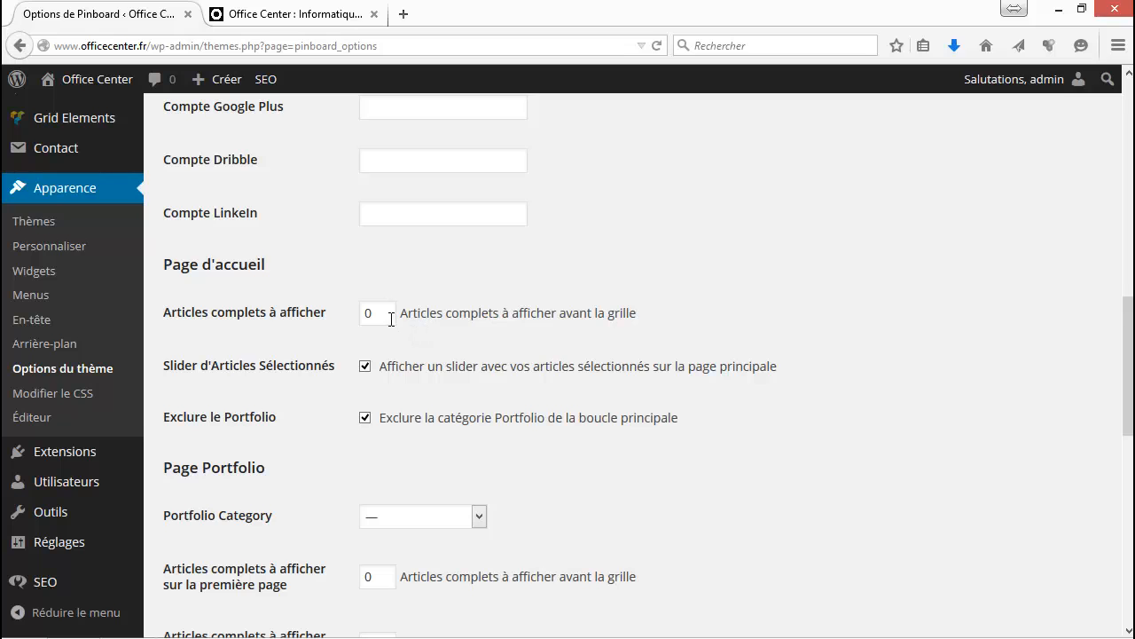
{"action": "left_click", "coordinate": [297, 11]}
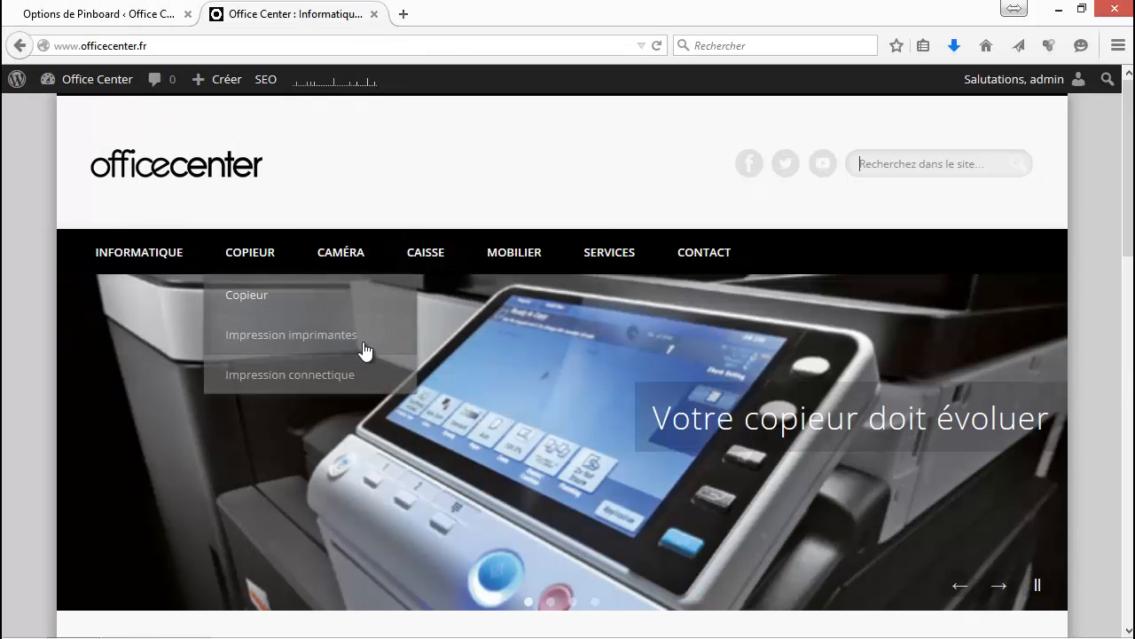
{"action": "scroll", "coordinate": [442, 393], "scroll_direction": "down", "scroll_amount": 5}
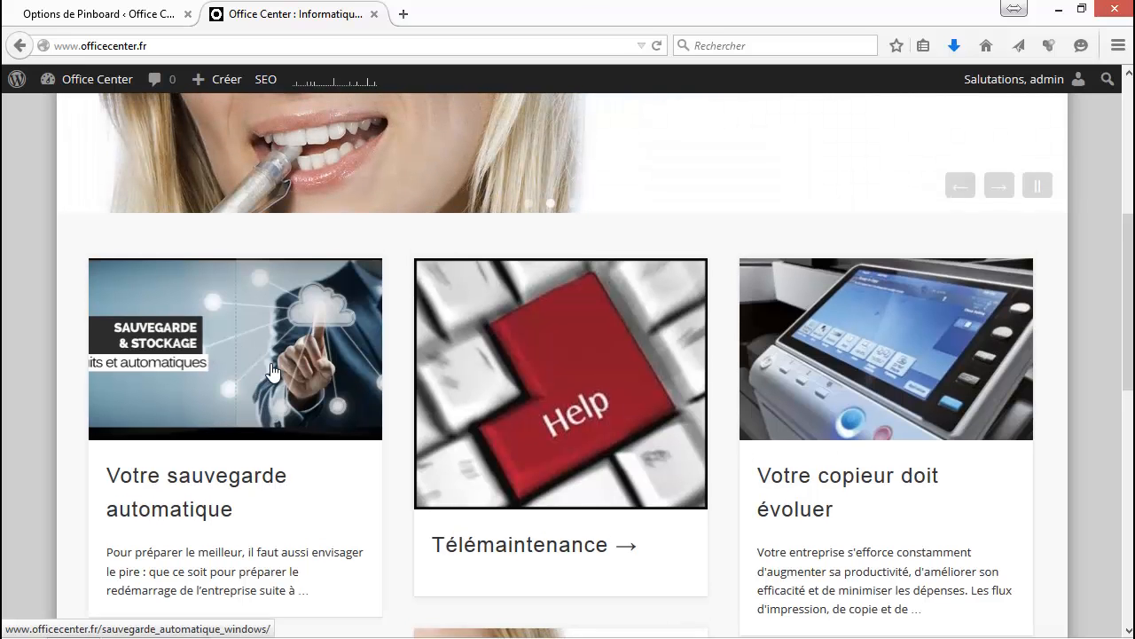
{"action": "scroll", "coordinate": [295, 377], "scroll_direction": "up", "scroll_amount": 1}
Step: Set the number of full articles displayed before the home page grid to 2 and save the theme settings
{"action": "left_click", "coordinate": [163, 14]}
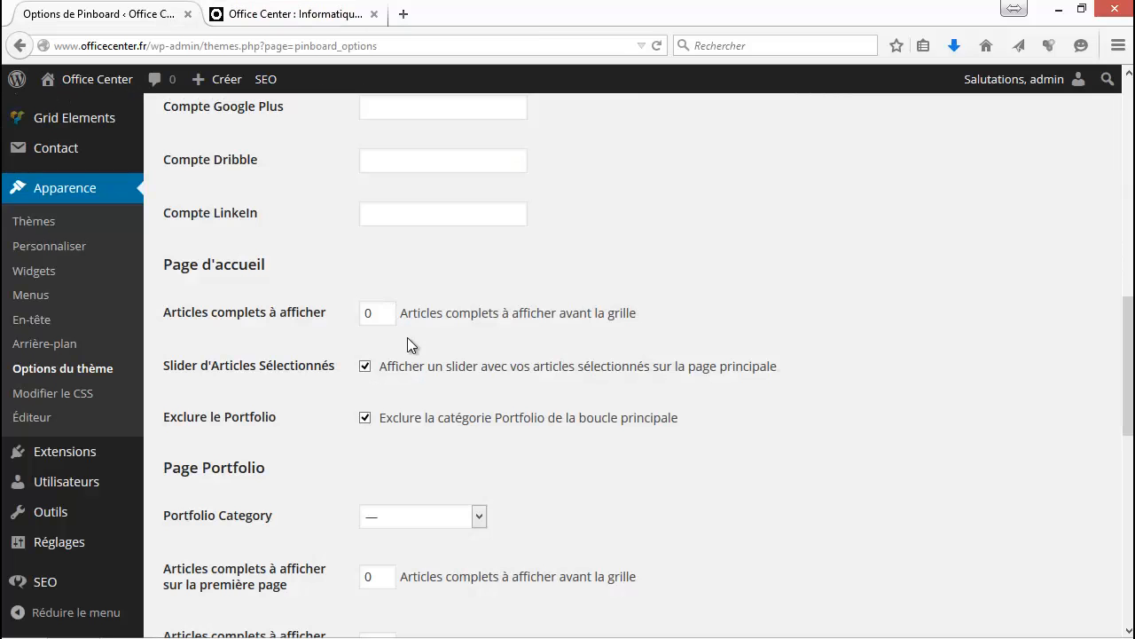
{"action": "left_click_drag", "start_coordinate": [388, 312], "coordinate": [346, 307]}
{"action": "type", "text": "2"}
{"action": "scroll", "coordinate": [423, 378], "scroll_direction": "down", "scroll_amount": 7}
{"action": "scroll", "coordinate": [278, 487], "scroll_direction": "down", "scroll_amount": 3}
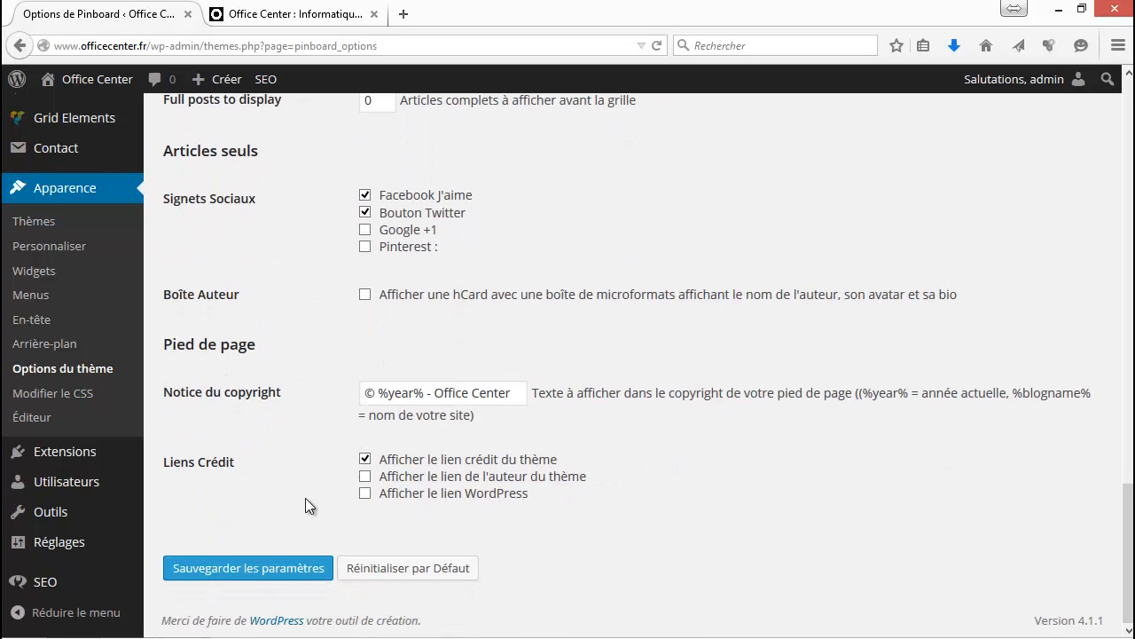
Step: Reload the live home page and examine the full-width articles below the slider
{"action": "left_click", "coordinate": [352, 20]}
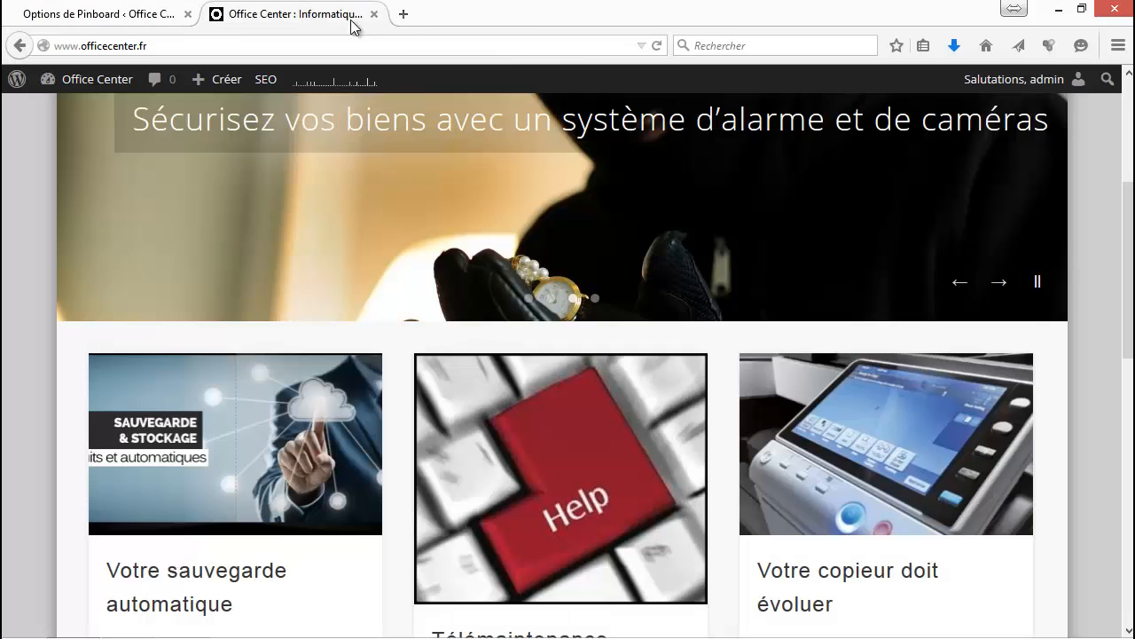
{"action": "left_click", "coordinate": [658, 45]}
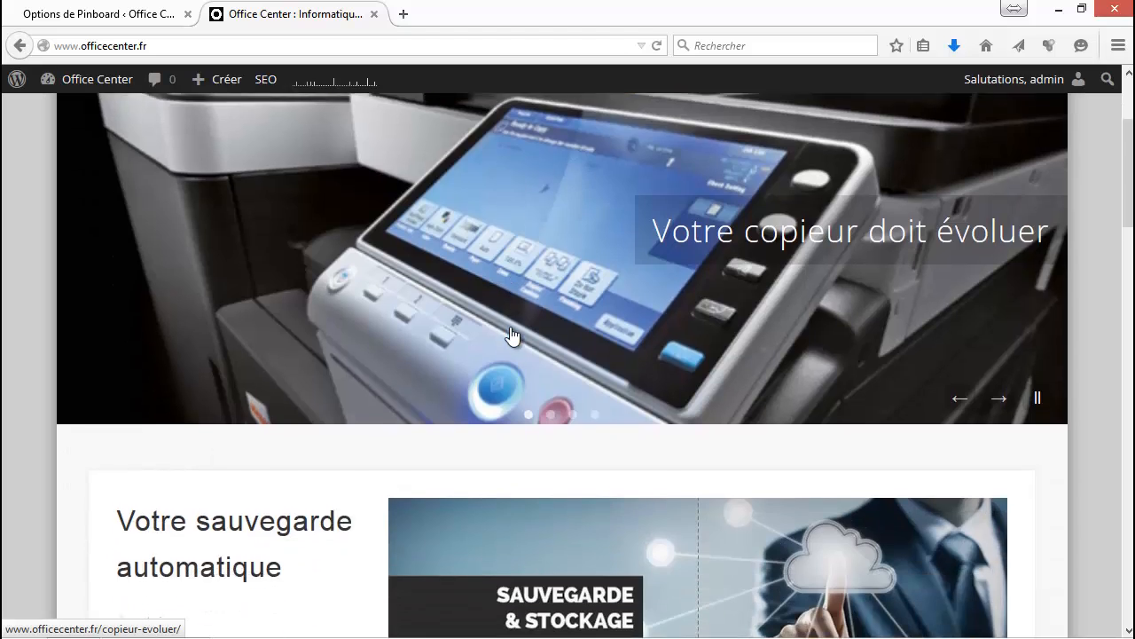
{"action": "scroll", "coordinate": [512, 333], "scroll_direction": "down", "scroll_amount": 4}
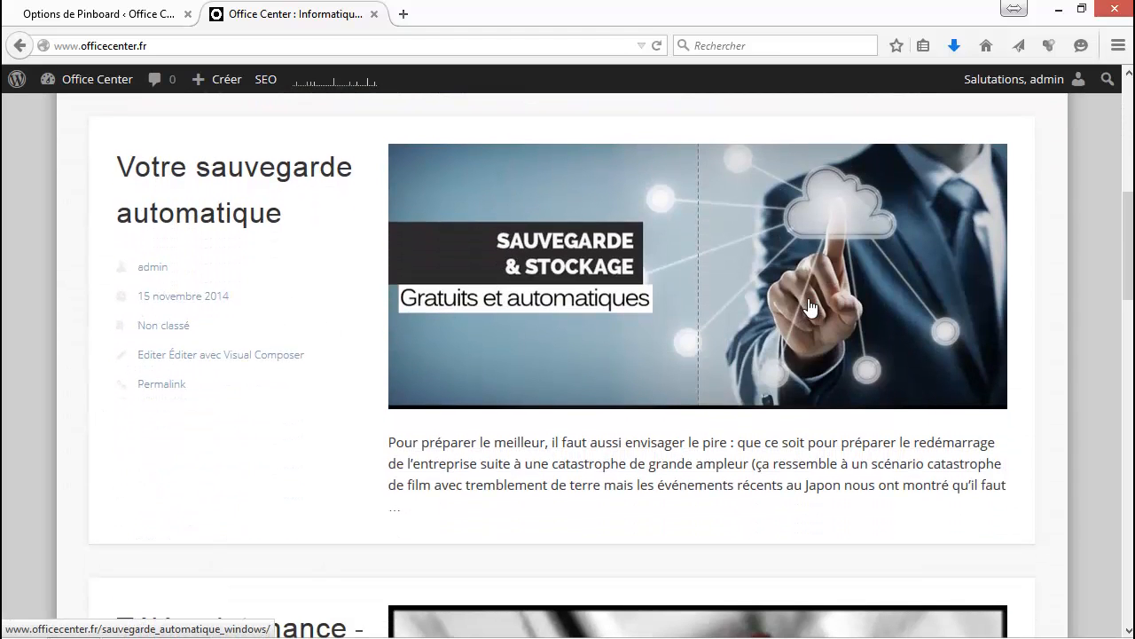
Step: Examine the full-width articles and the three-column article grid beneath them on the live home page
{"action": "scroll", "coordinate": [804, 315], "scroll_direction": "down", "scroll_amount": 3}
{"action": "scroll", "coordinate": [196, 434], "scroll_direction": "down", "scroll_amount": 2}
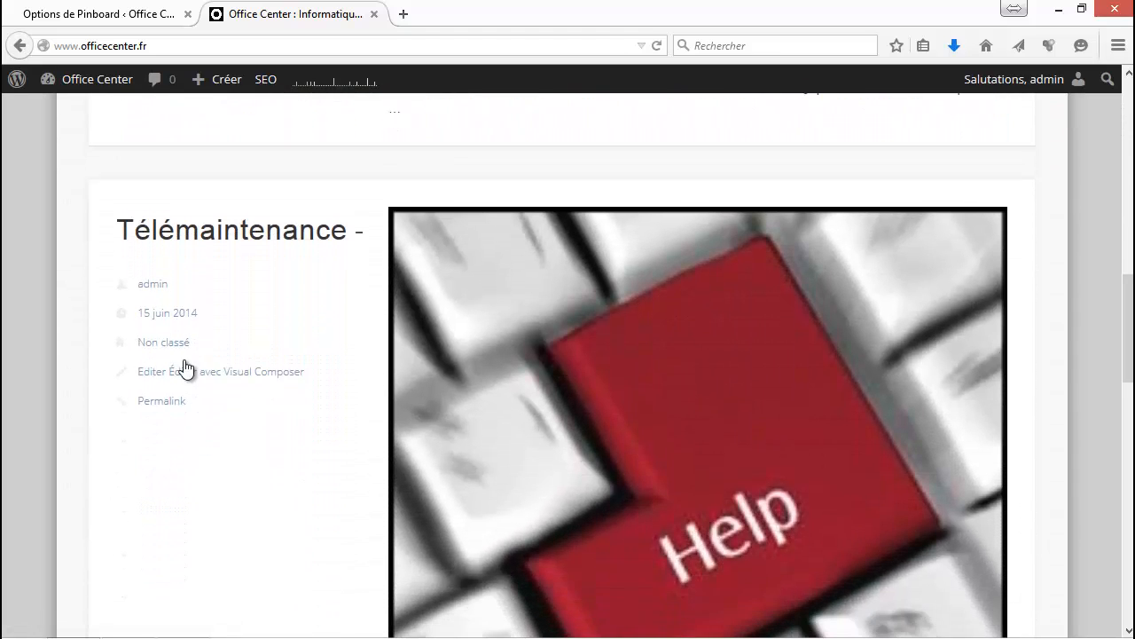
{"action": "scroll", "coordinate": [719, 346], "scroll_direction": "down", "scroll_amount": 4}
{"action": "scroll", "coordinate": [719, 368], "scroll_direction": "down", "scroll_amount": 2}
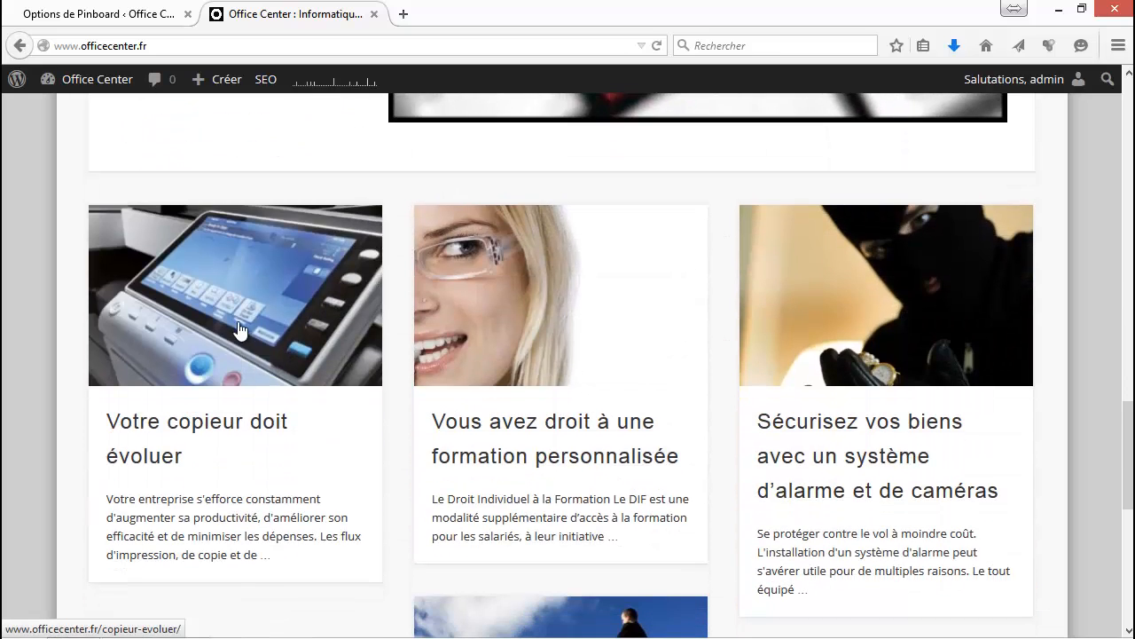
{"action": "scroll", "coordinate": [757, 323], "scroll_direction": "down", "scroll_amount": 2}
{"action": "scroll", "coordinate": [759, 325], "scroll_direction": "up", "scroll_amount": 2}
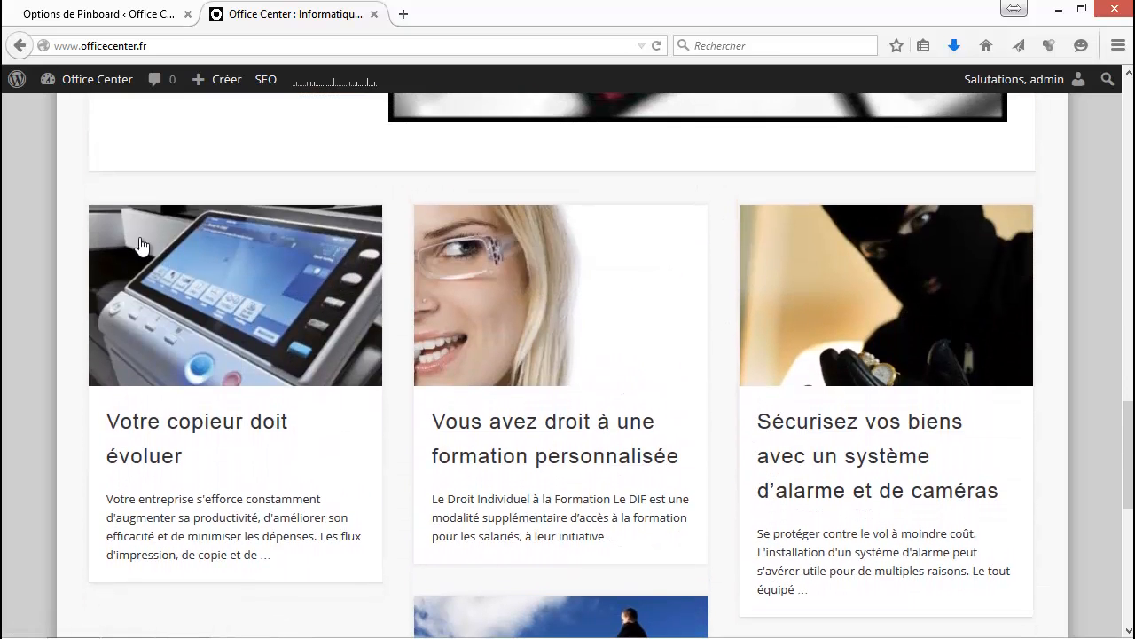
Step: Set the number of full articles displayed before the home page grid to 0 and save the theme settings
{"action": "left_click", "coordinate": [133, 14]}
{"action": "scroll", "coordinate": [377, 322], "scroll_direction": "down", "scroll_amount": 10}
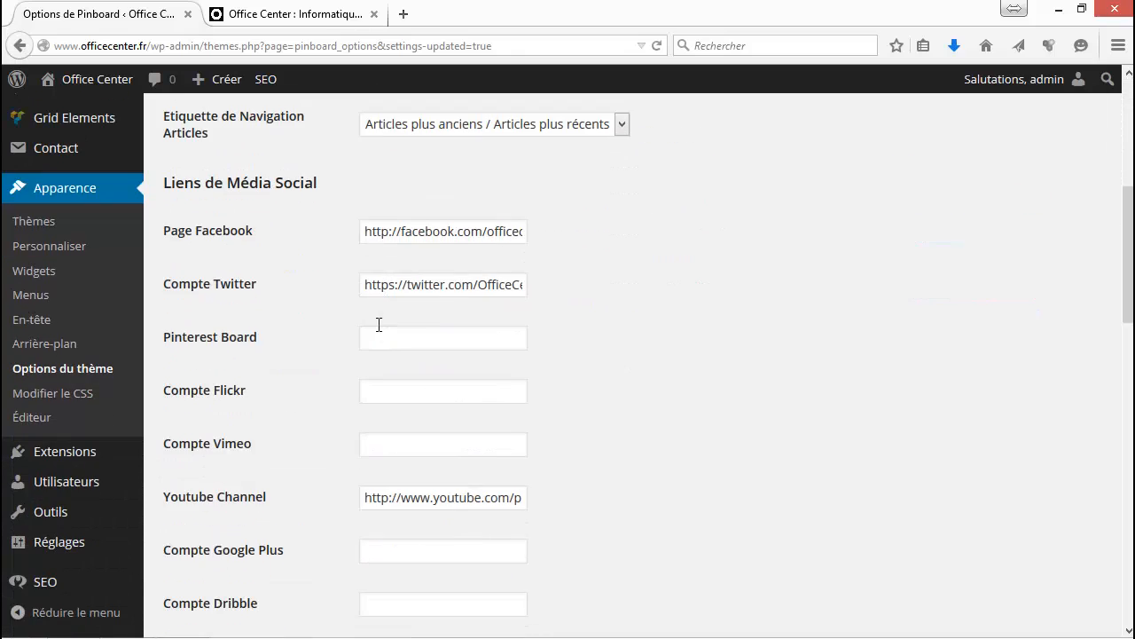
{"action": "left_click", "coordinate": [352, 253]}
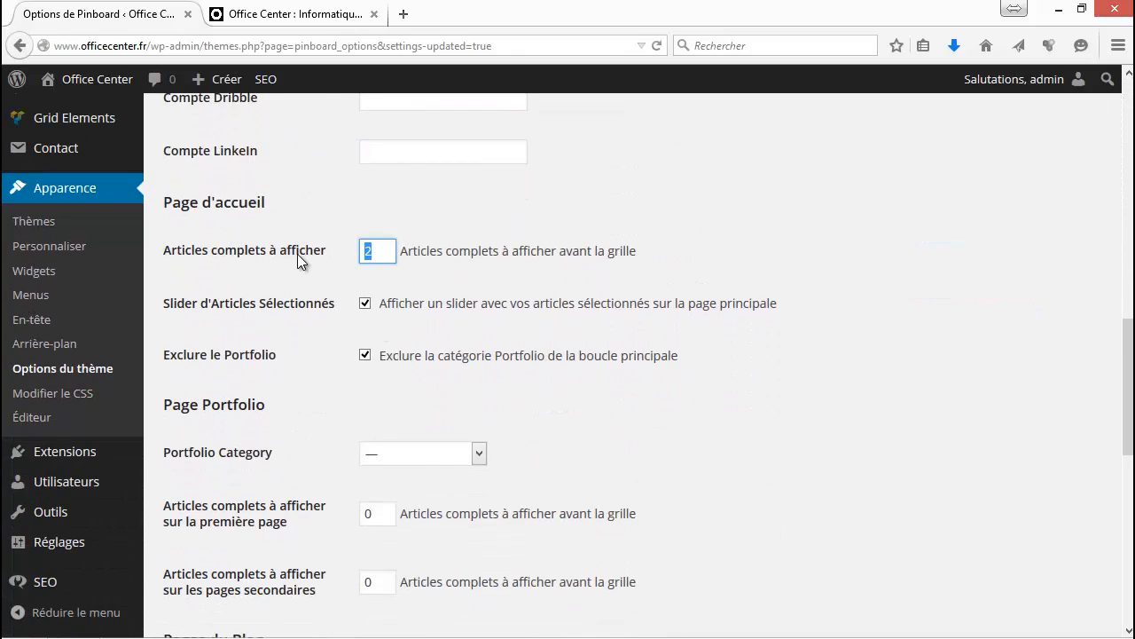
{"action": "type", "text": "0"}
{"action": "left_click", "coordinate": [837, 196]}
{"action": "left_click", "coordinate": [365, 304]}
{"action": "scroll", "coordinate": [372, 322], "scroll_direction": "down", "scroll_amount": 7}
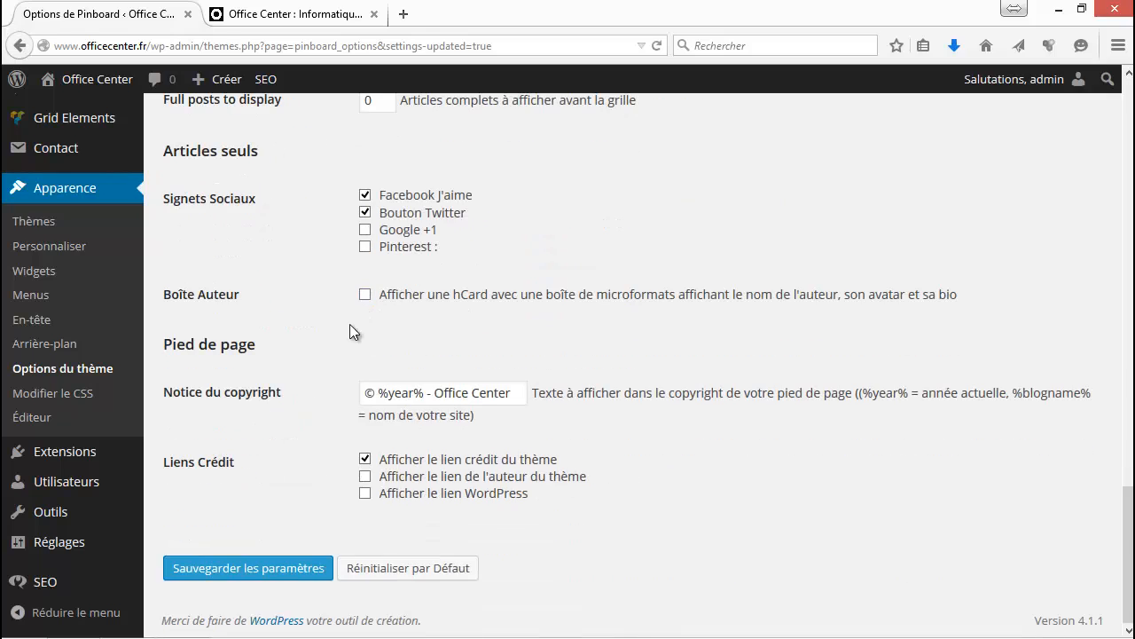
{"action": "left_click", "coordinate": [248, 568]}
Step: Reload the live home page and examine how the articles are arranged in the grid
{"action": "left_click", "coordinate": [293, 14]}
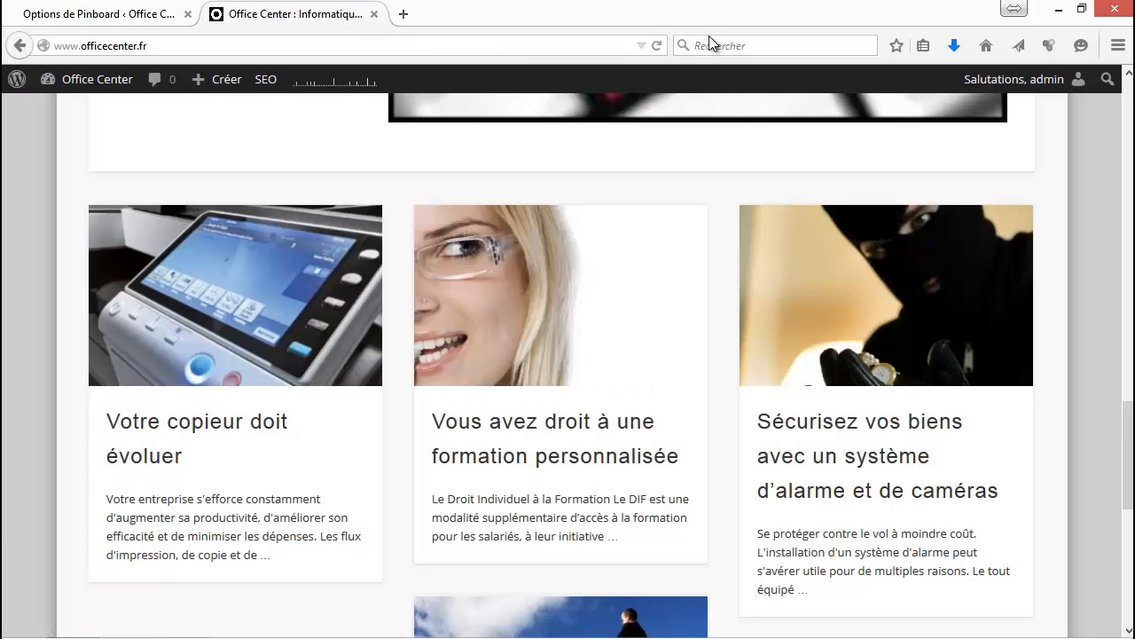
{"action": "left_click", "coordinate": [657, 45]}
{"action": "scroll", "coordinate": [636, 176], "scroll_direction": "up", "scroll_amount": 8}
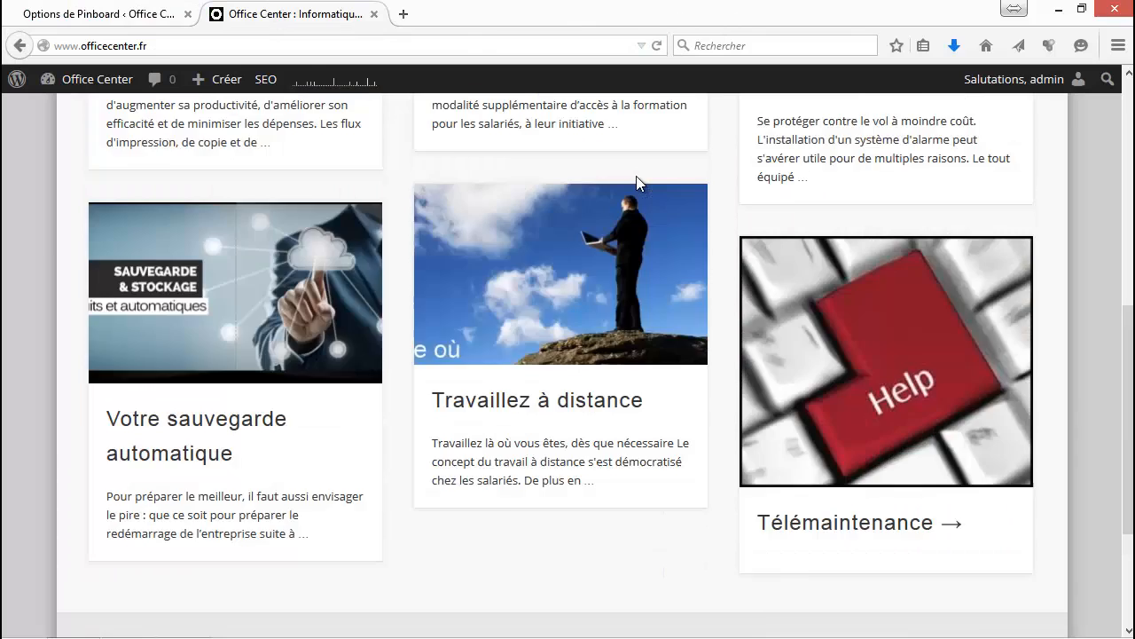
{"action": "scroll", "coordinate": [617, 195], "scroll_direction": "down", "scroll_amount": 2}
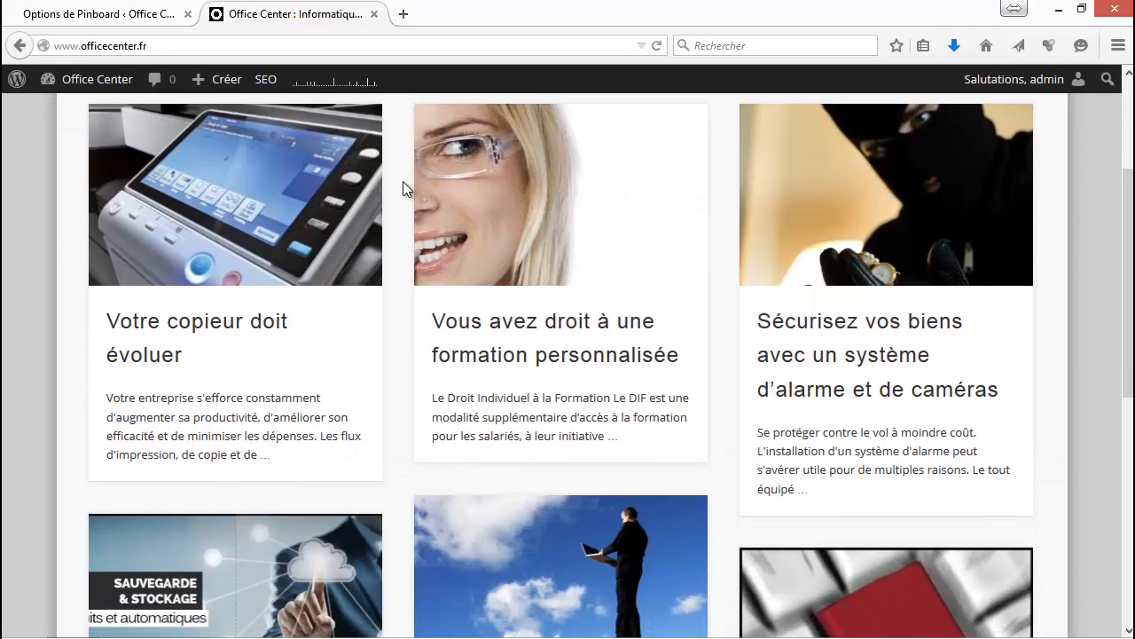
{"action": "scroll", "coordinate": [406, 186], "scroll_direction": "up", "scroll_amount": 3}
{"action": "mouse_move", "coordinate": [288, 355]}
{"action": "scroll", "coordinate": [805, 390], "scroll_direction": "down", "scroll_amount": 5}
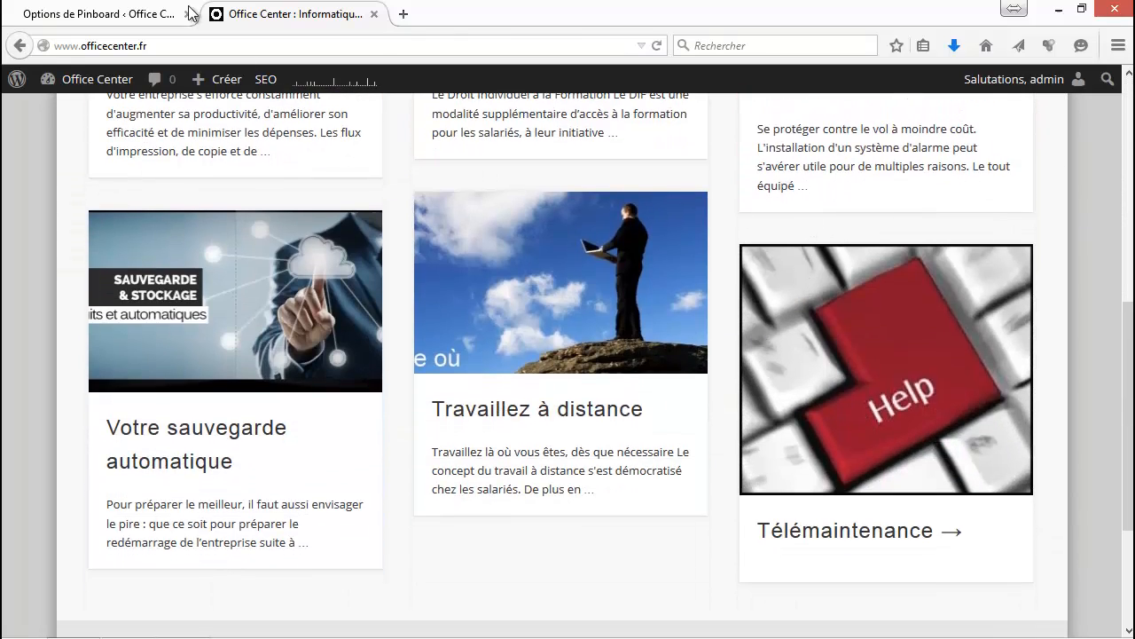
Step: Look over the portfolio page, blog page and single article settings in the theme options
{"action": "left_click", "coordinate": [149, 12]}
{"action": "scroll", "coordinate": [418, 403], "scroll_direction": "down", "scroll_amount": 12}
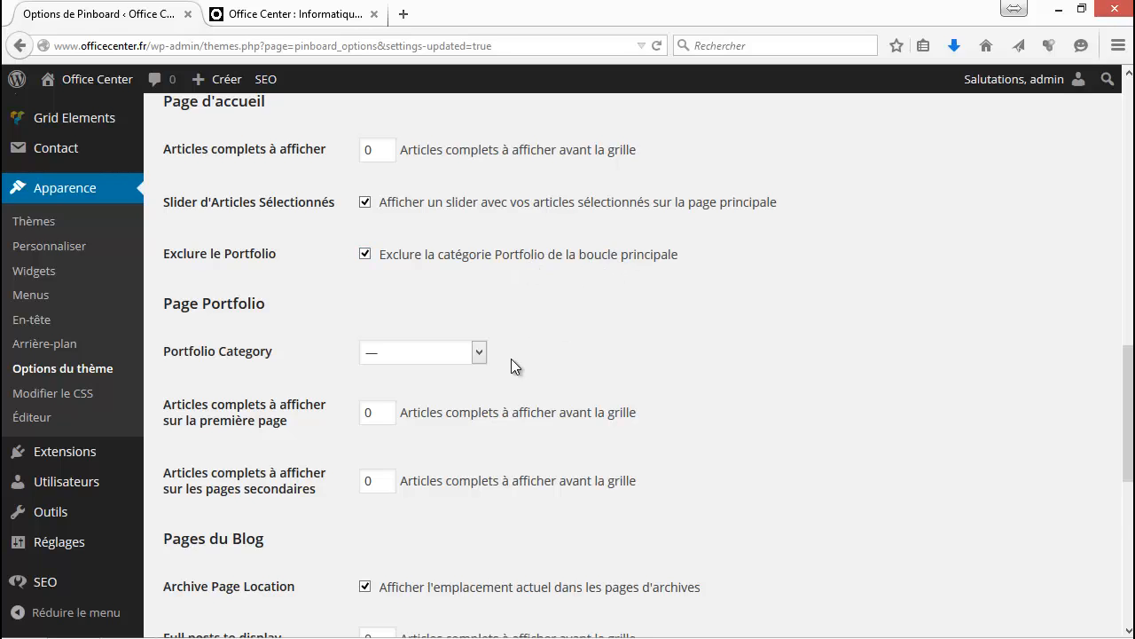
{"action": "scroll", "coordinate": [511, 360], "scroll_direction": "down", "scroll_amount": 4}
{"action": "scroll", "coordinate": [292, 386], "scroll_direction": "up", "scroll_amount": 3}
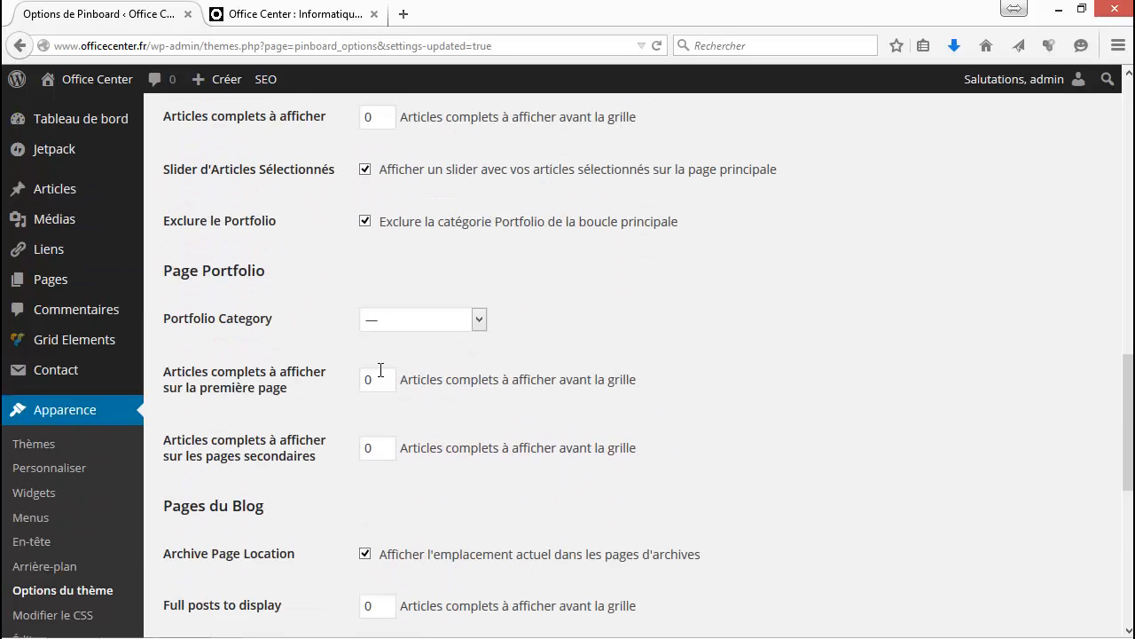
{"action": "scroll", "coordinate": [383, 460], "scroll_direction": "down", "scroll_amount": 4}
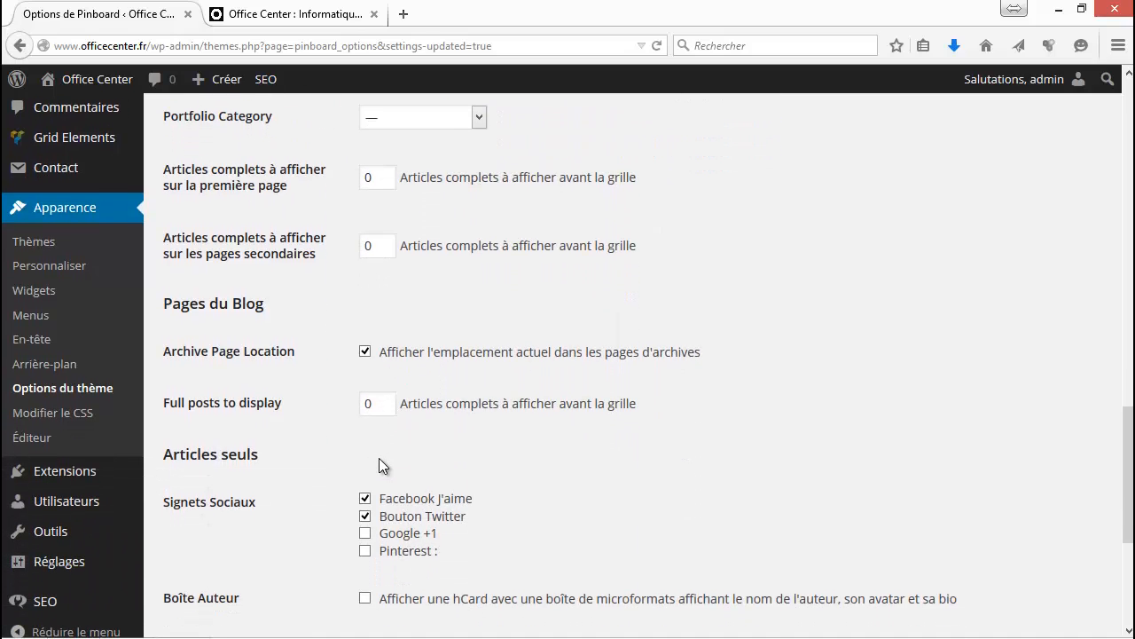
{"action": "scroll", "coordinate": [310, 447], "scroll_direction": "down", "scroll_amount": 2}
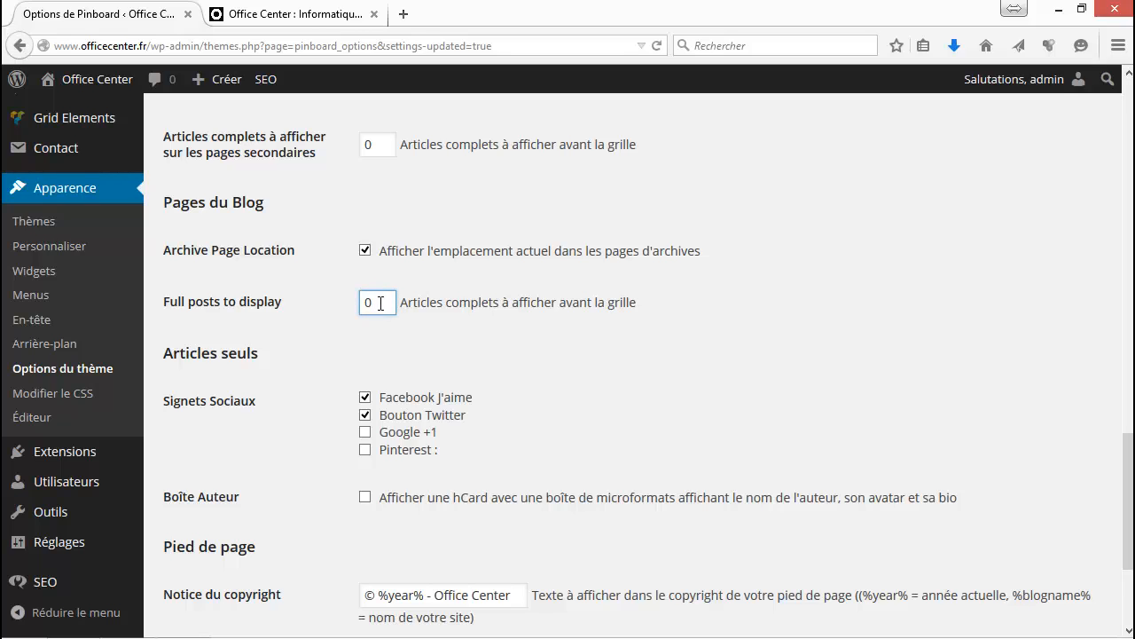
{"action": "scroll", "coordinate": [378, 345], "scroll_direction": "down", "scroll_amount": 2}
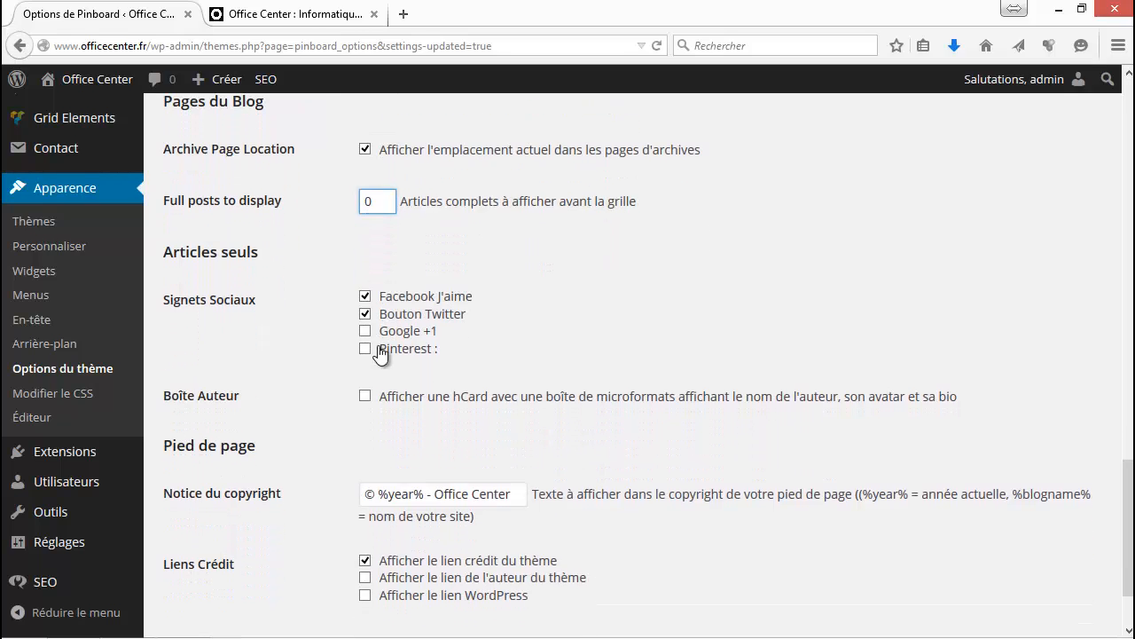
Step: Enable the Google +1 and Pinterest social bookmarks for single articles alongside Facebook and Twitter, and save the settings
{"action": "left_click", "coordinate": [365, 313]}
{"action": "left_click", "coordinate": [365, 330]}
{"action": "left_click", "coordinate": [365, 347]}
{"action": "scroll", "coordinate": [402, 359], "scroll_direction": "down", "scroll_amount": 2}
{"action": "left_click", "coordinate": [280, 566]}
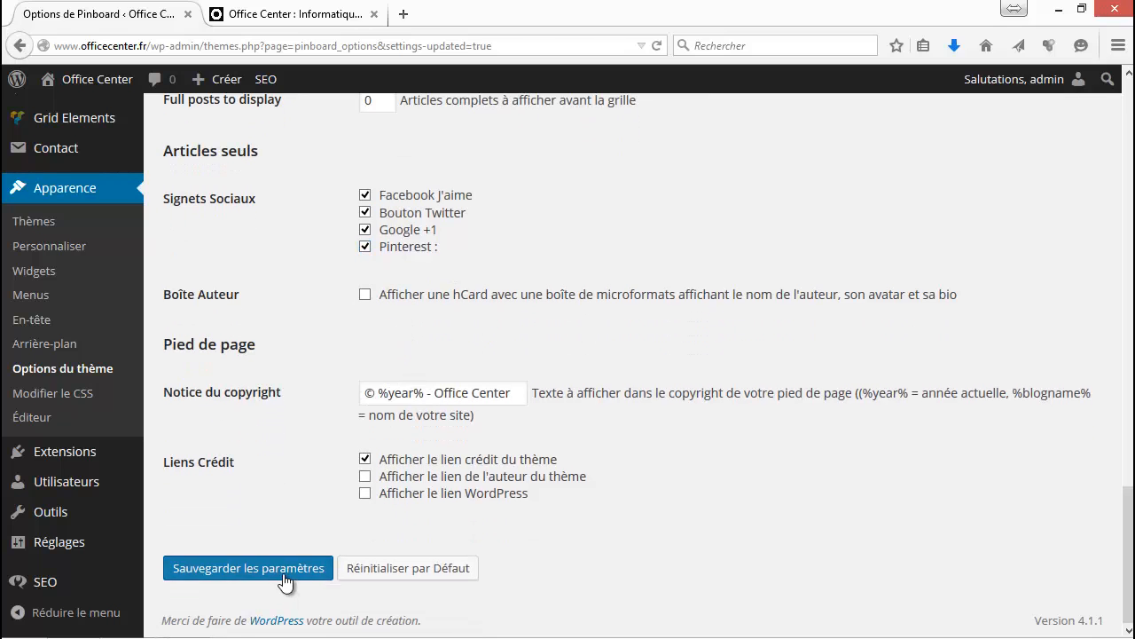
Step: Open the alarm and camera system article from the live home page and examine the sharing buttons below its text
{"action": "left_click", "coordinate": [289, 13]}
{"action": "scroll", "coordinate": [206, 262], "scroll_direction": "up", "scroll_amount": 3}
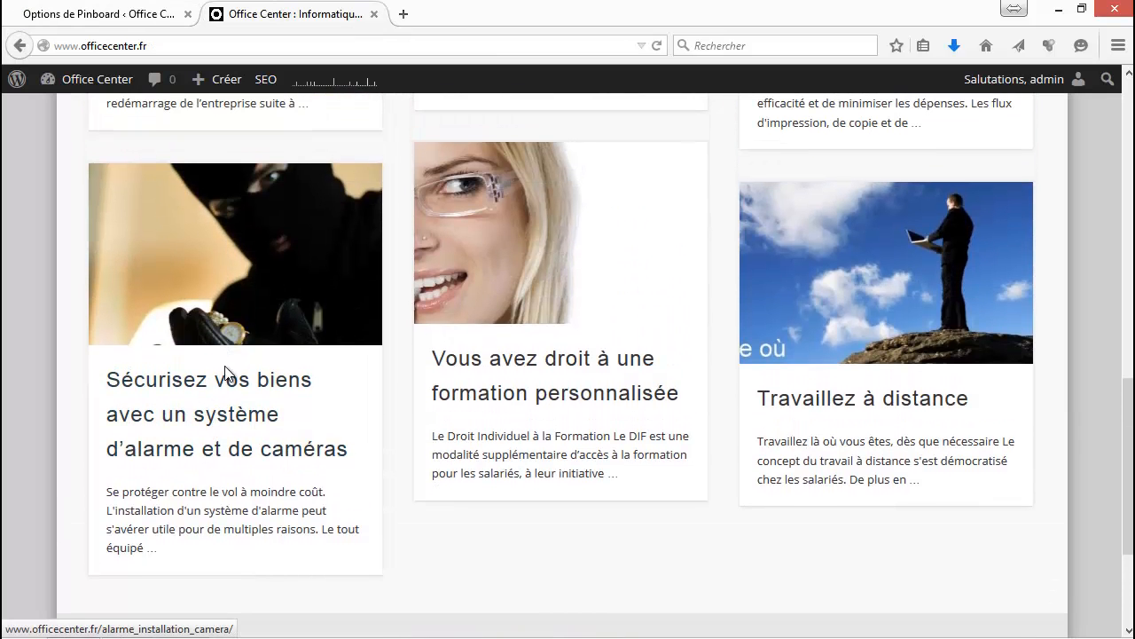
{"action": "left_click", "coordinate": [228, 380]}
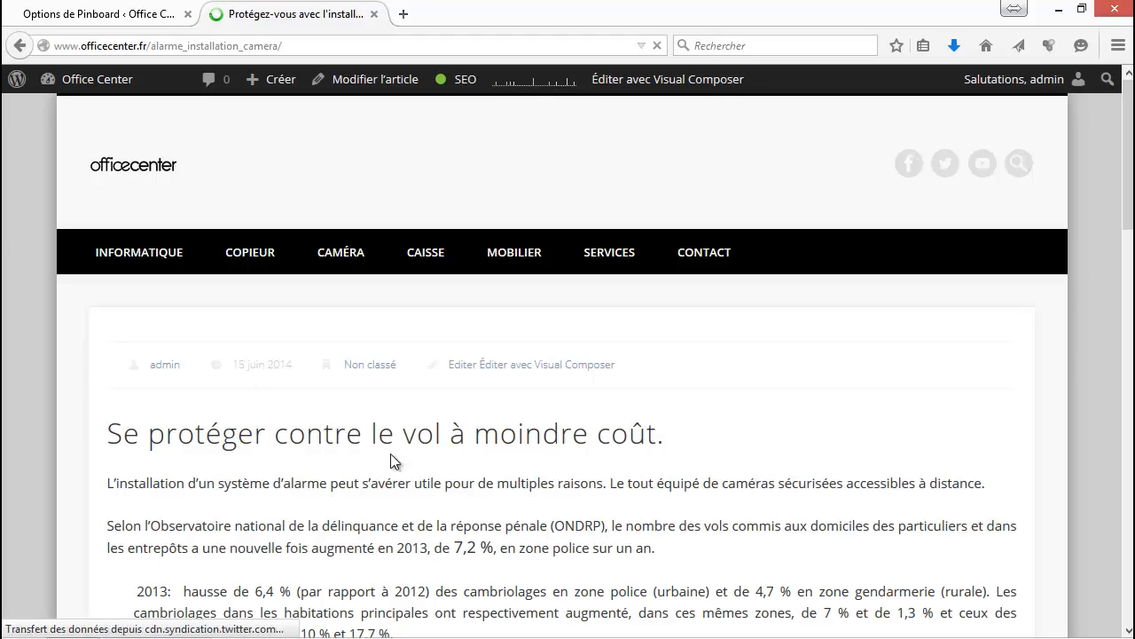
{"action": "scroll", "coordinate": [391, 453], "scroll_direction": "down", "scroll_amount": 10}
{"action": "scroll", "coordinate": [390, 453], "scroll_direction": "down", "scroll_amount": 3}
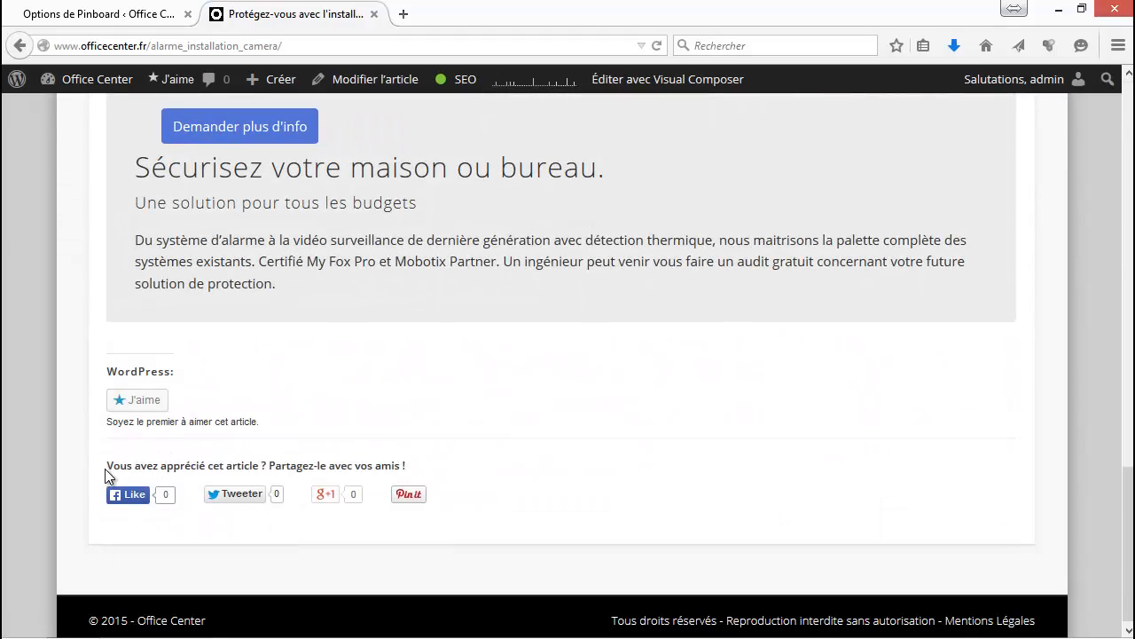
{"action": "left_click_drag", "start_coordinate": [104, 475], "coordinate": [438, 499]}
{"action": "left_click", "coordinate": [400, 499]}
Step: Try the author box option for single articles in the theme options, turn it back off, and look over the footer settings
{"action": "left_click", "coordinate": [158, 12]}
{"action": "scroll", "coordinate": [432, 494], "scroll_direction": "down", "scroll_amount": 10}
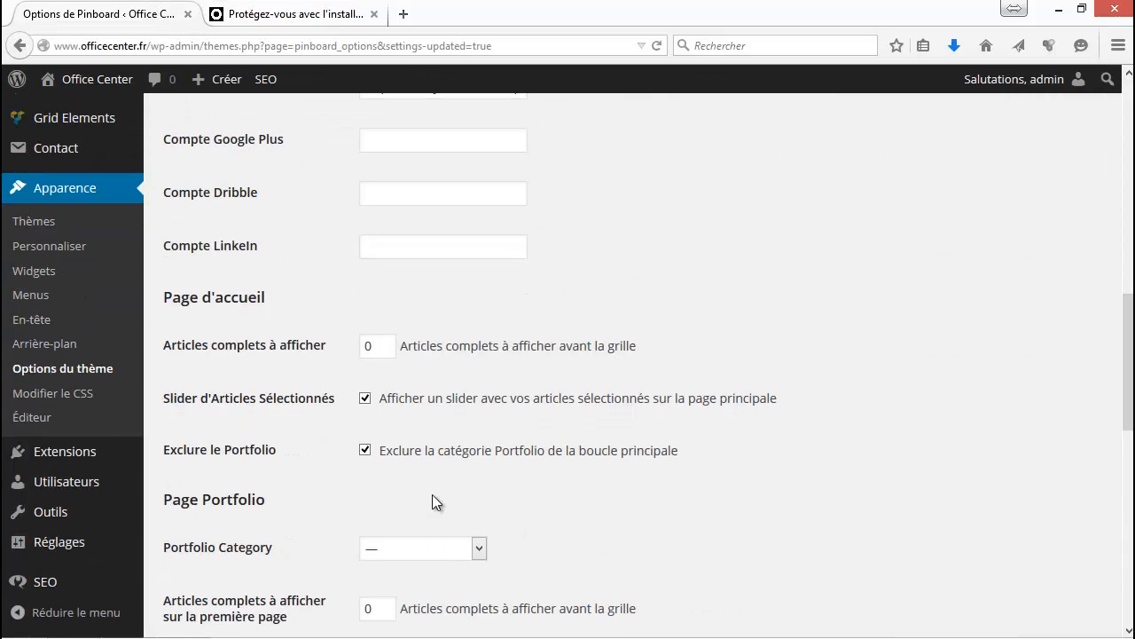
{"action": "scroll", "coordinate": [432, 494], "scroll_direction": "down", "scroll_amount": 6}
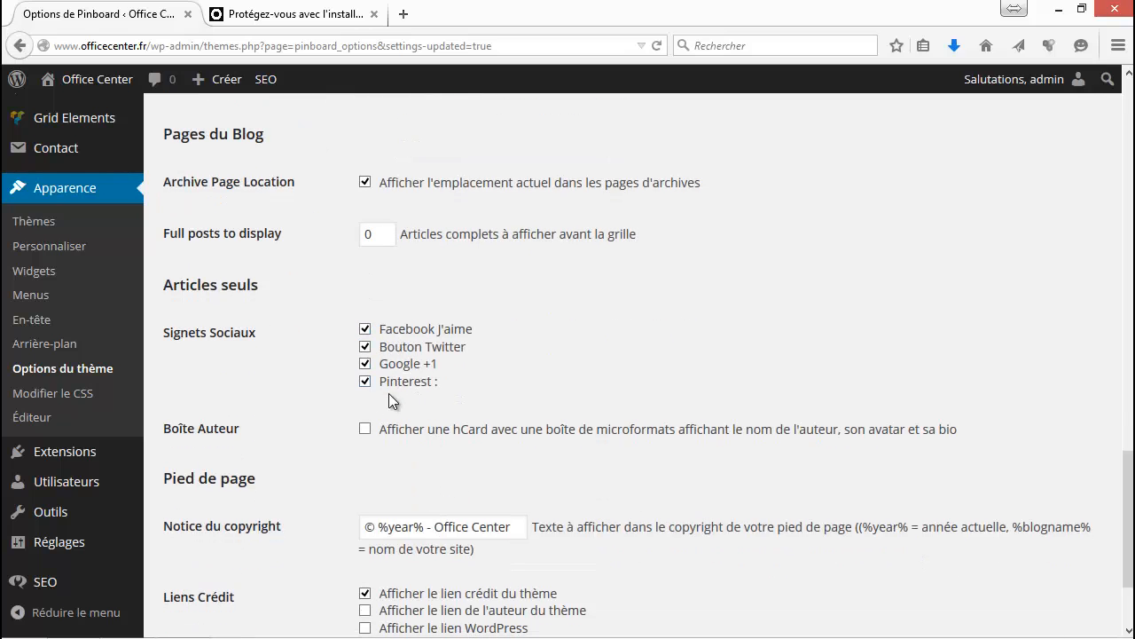
{"action": "scroll", "coordinate": [388, 394], "scroll_direction": "down", "scroll_amount": 3}
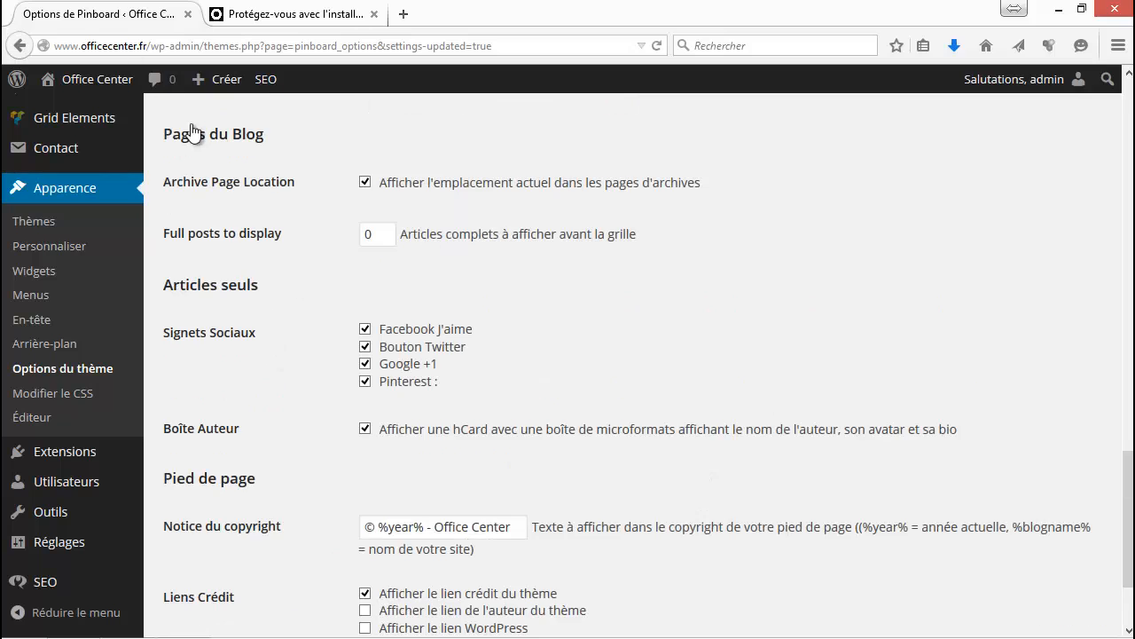
{"action": "scroll", "coordinate": [427, 484], "scroll_direction": "down", "scroll_amount": 2}
{"action": "scroll", "coordinate": [427, 485], "scroll_direction": "up", "scroll_amount": 1}
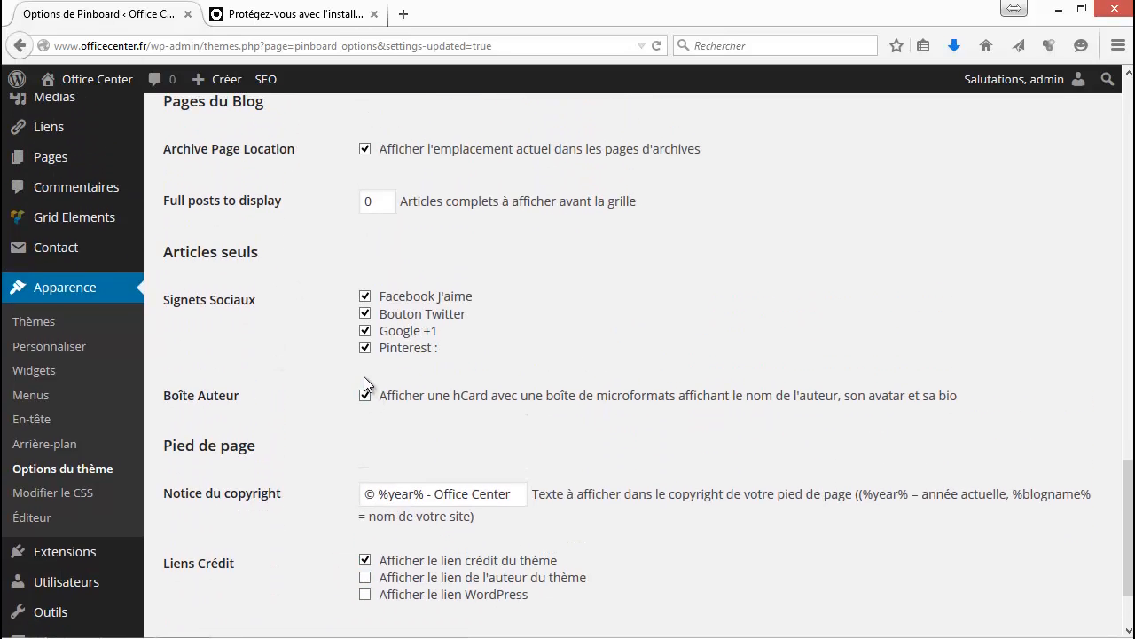
{"action": "left_click", "coordinate": [364, 396]}
{"action": "scroll", "coordinate": [369, 396], "scroll_direction": "down", "scroll_amount": 2}
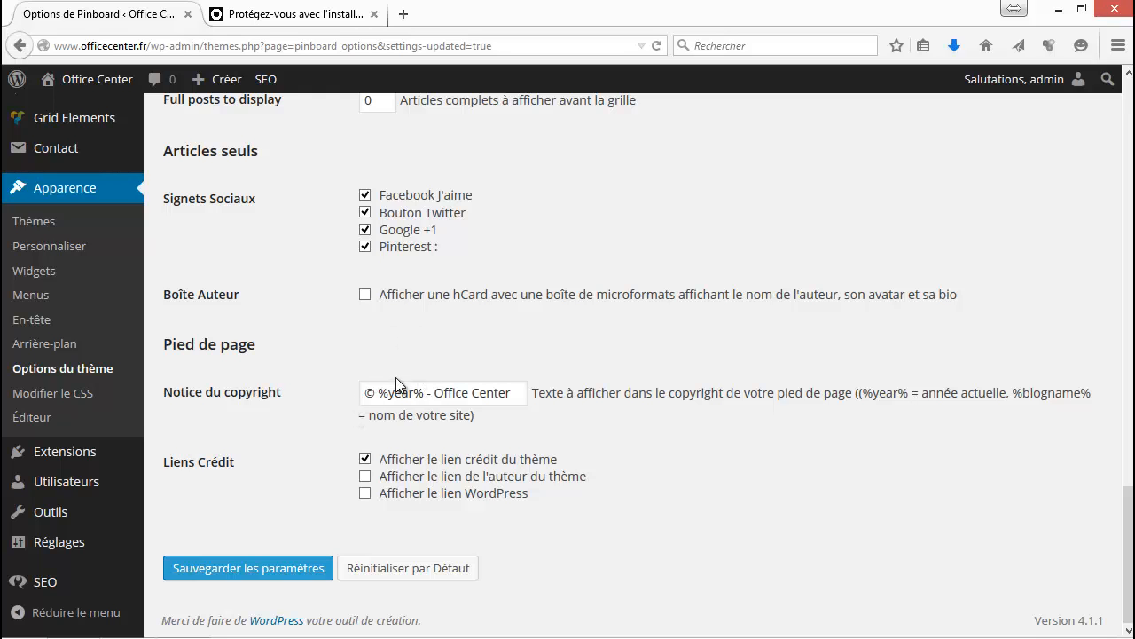
Step: Open the theme's Design options, locate the page background color setting, and examine the page background on the live article
{"action": "scroll", "coordinate": [335, 508], "scroll_direction": "up", "scroll_amount": 20}
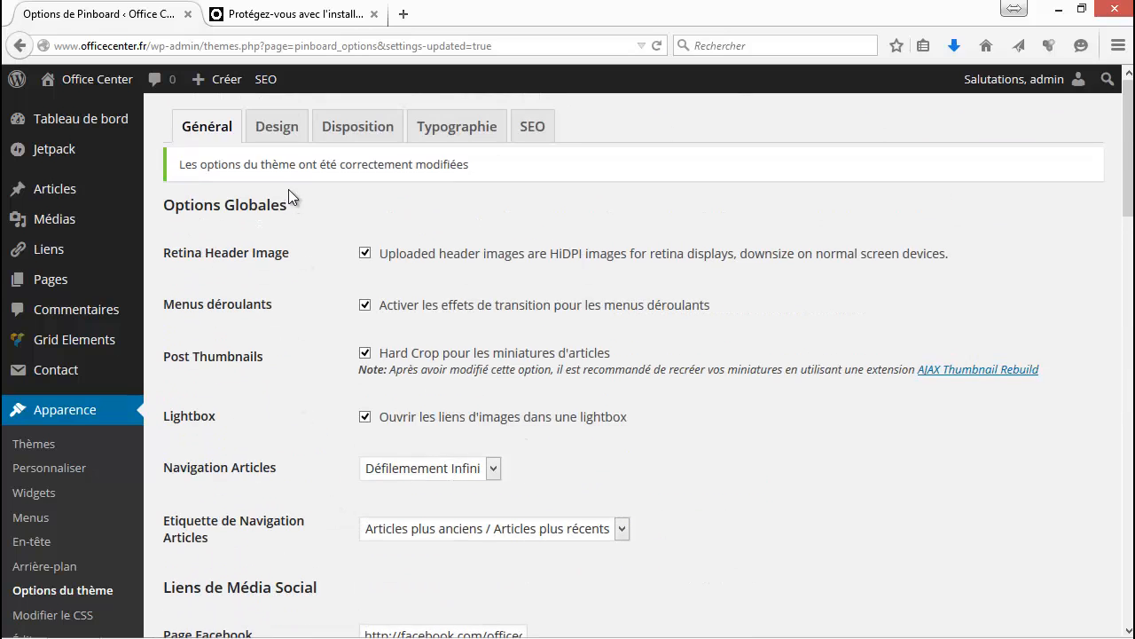
{"action": "left_click", "coordinate": [292, 134]}
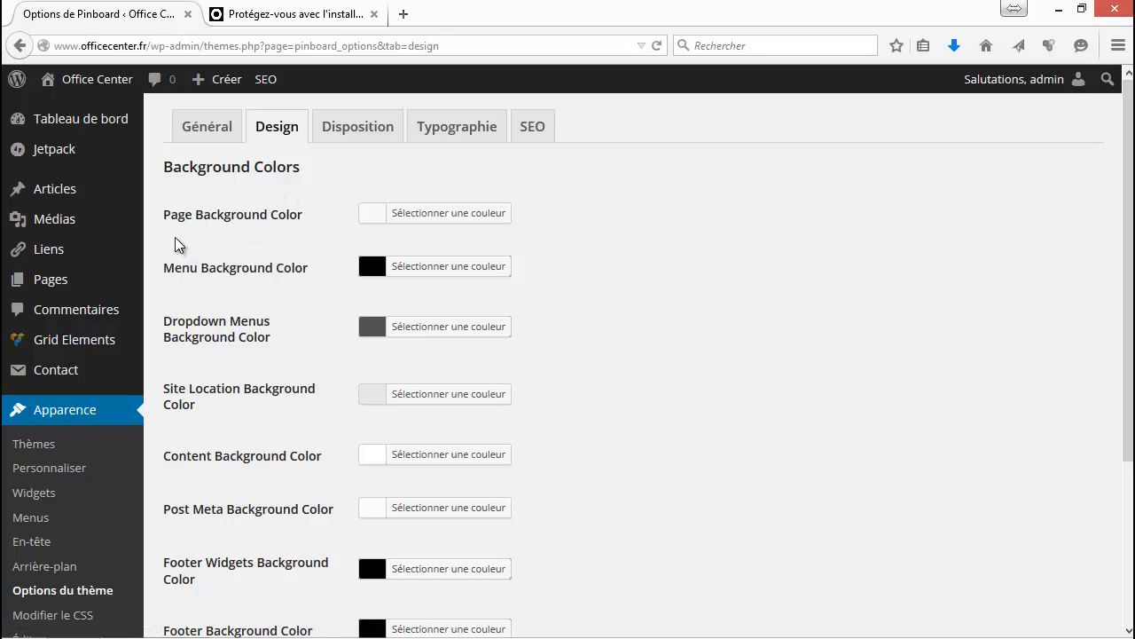
{"action": "left_click_drag", "start_coordinate": [171, 228], "coordinate": [337, 218]}
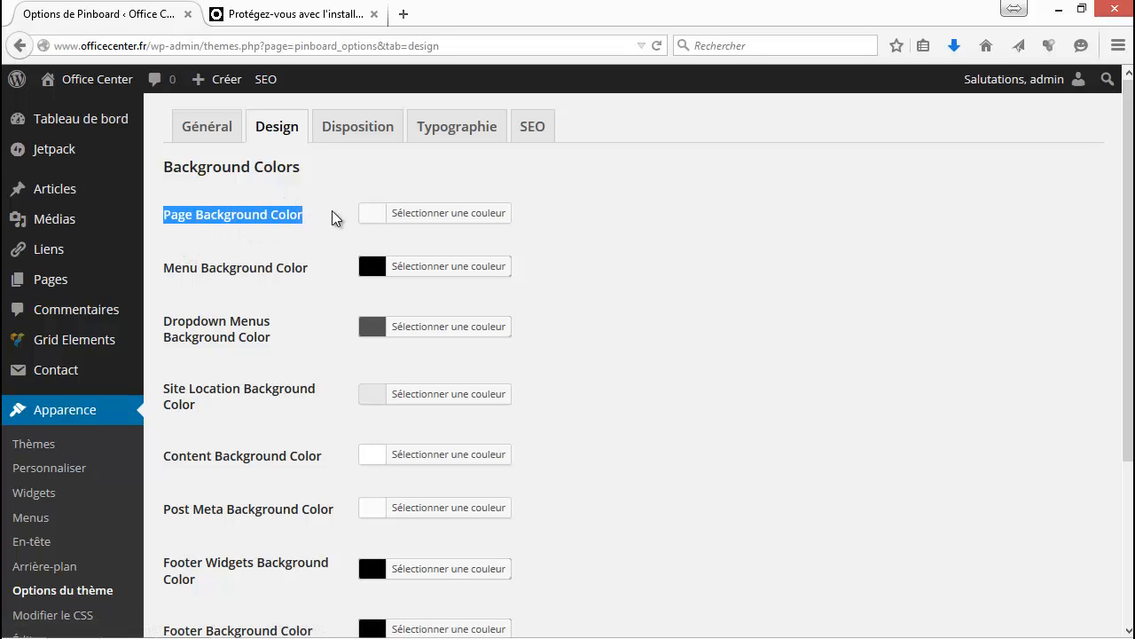
{"action": "left_click", "coordinate": [304, 16]}
{"action": "scroll", "coordinate": [363, 299], "scroll_direction": "up", "scroll_amount": 15}
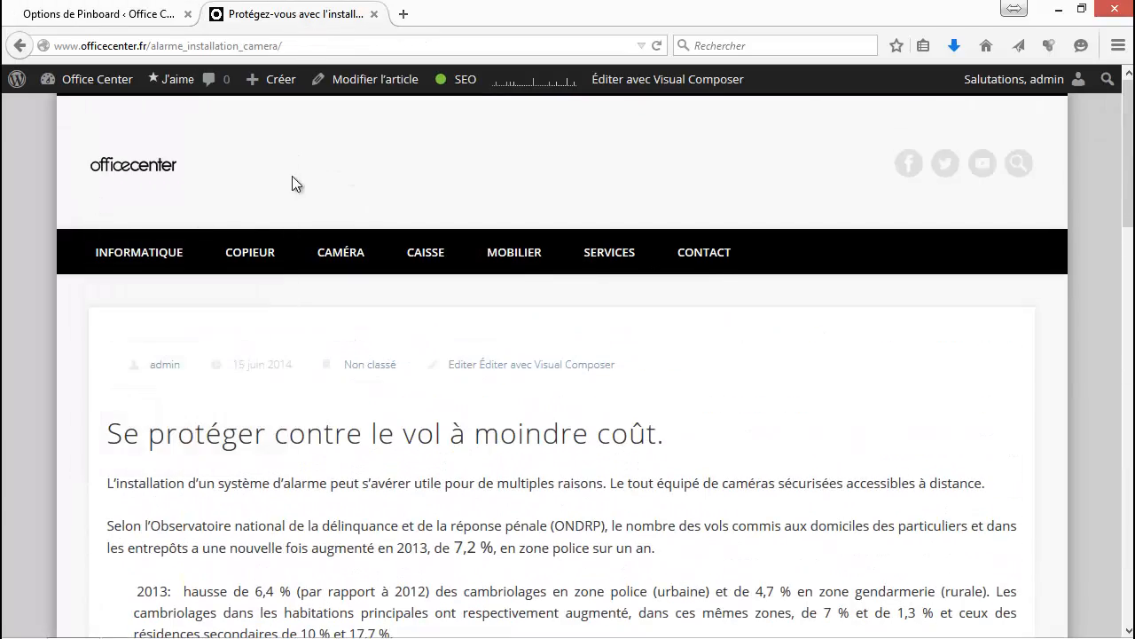
{"action": "left_click", "coordinate": [156, 19]}
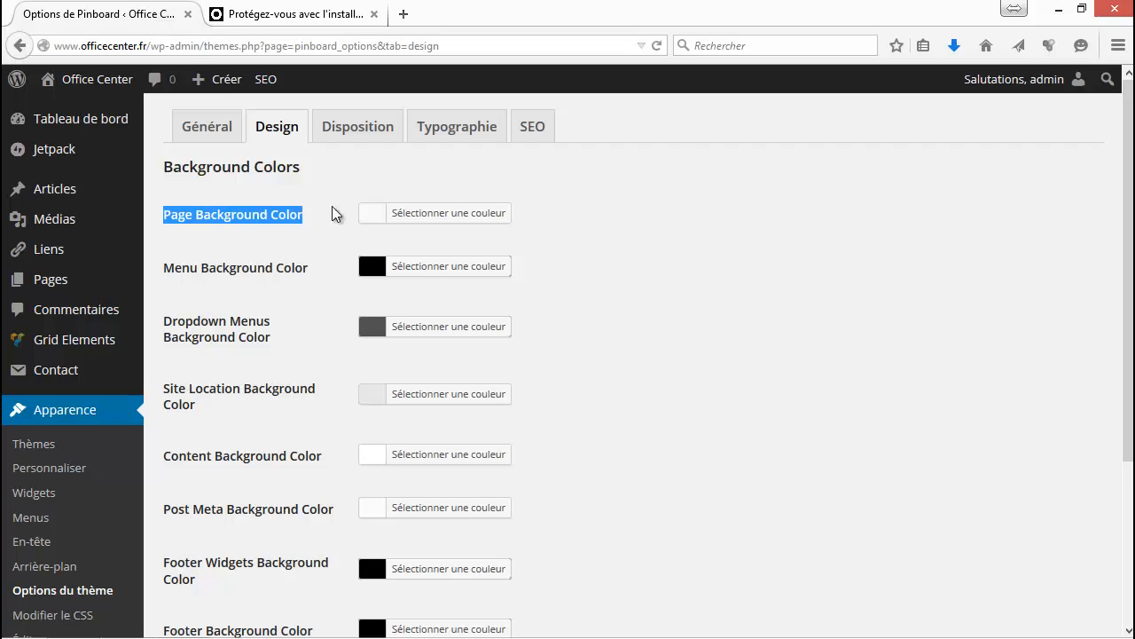
Step: Set the page background color to the green preset swatch and save the design settings
{"action": "left_click", "coordinate": [435, 218]}
{"action": "double_click", "coordinate": [490, 211]}
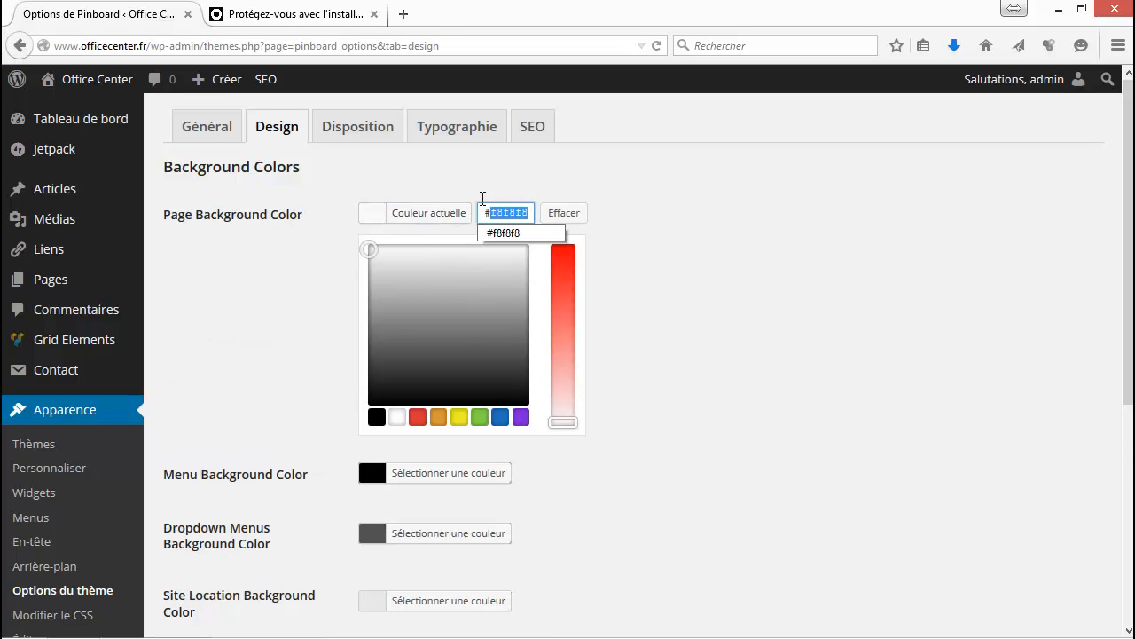
{"action": "left_click", "coordinate": [480, 416]}
{"action": "left_click", "coordinate": [641, 228]}
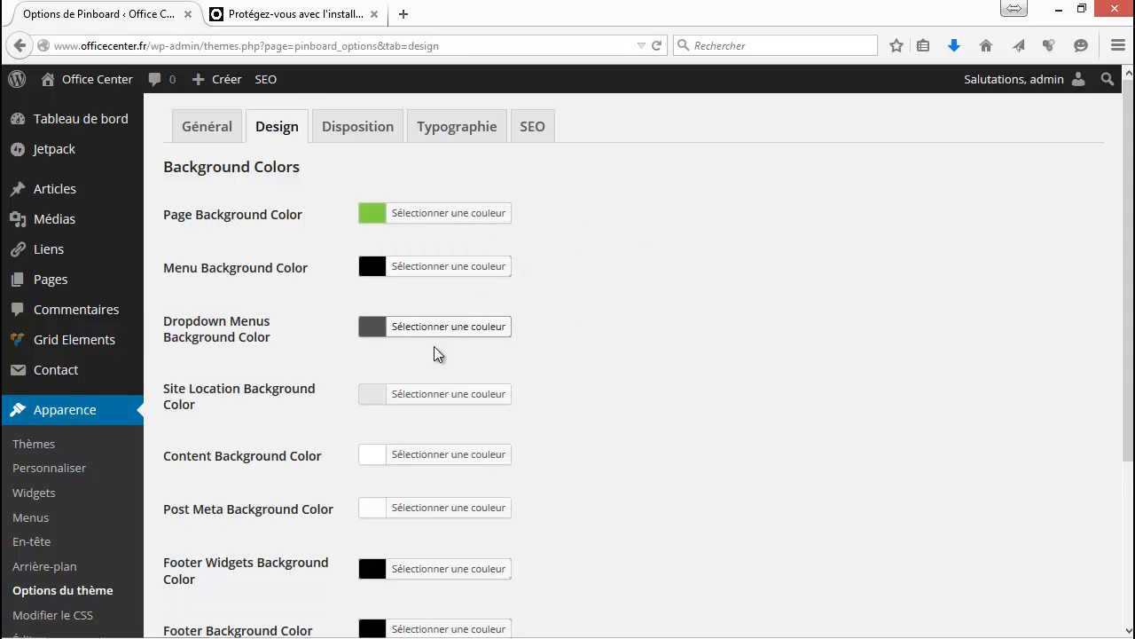
{"action": "scroll", "coordinate": [434, 353], "scroll_direction": "down", "scroll_amount": 3}
{"action": "left_click", "coordinate": [266, 489]}
Step: Reload the live article and examine the page background color from header to footer
{"action": "left_click", "coordinate": [306, 16]}
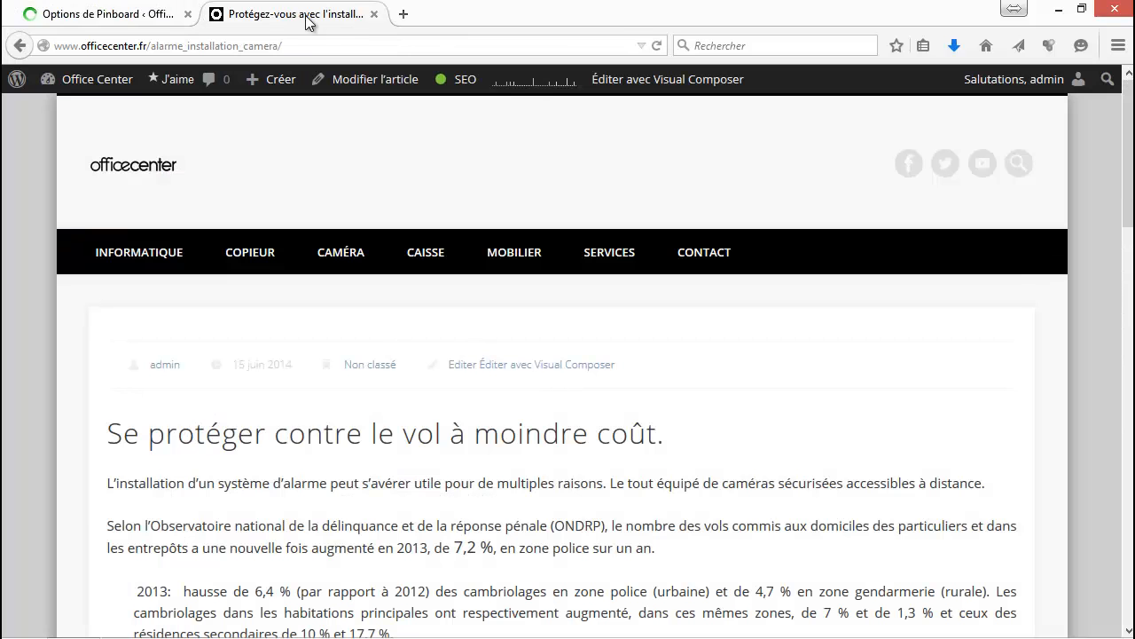
{"action": "left_click", "coordinate": [658, 45]}
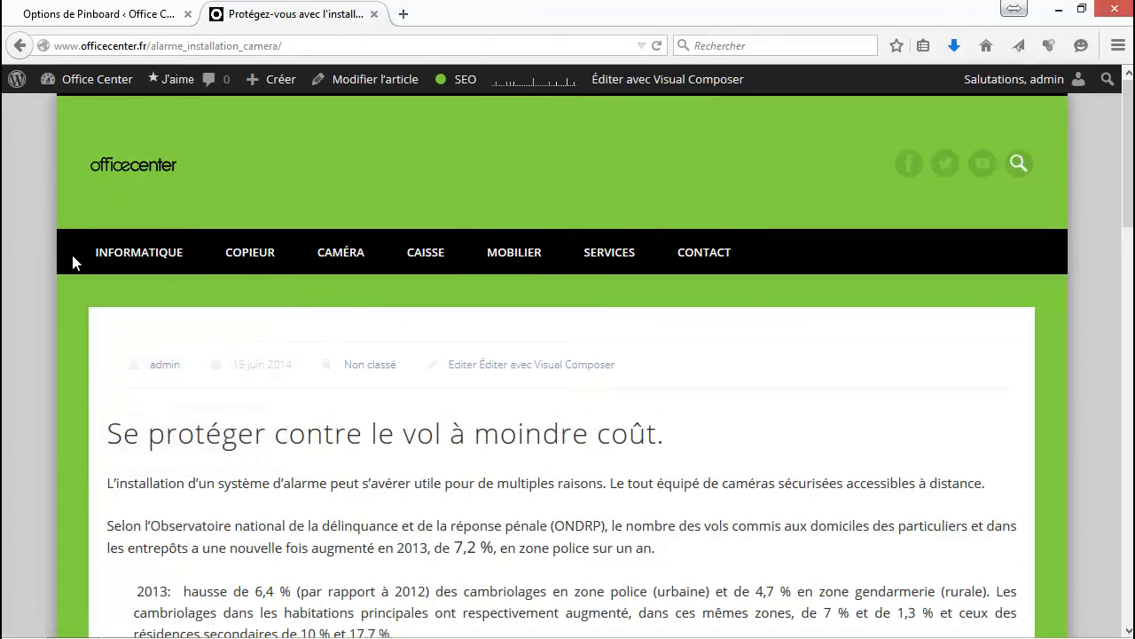
{"action": "scroll", "coordinate": [71, 315], "scroll_direction": "down", "scroll_amount": 20}
{"action": "scroll", "coordinate": [70, 315], "scroll_direction": "up", "scroll_amount": 5}
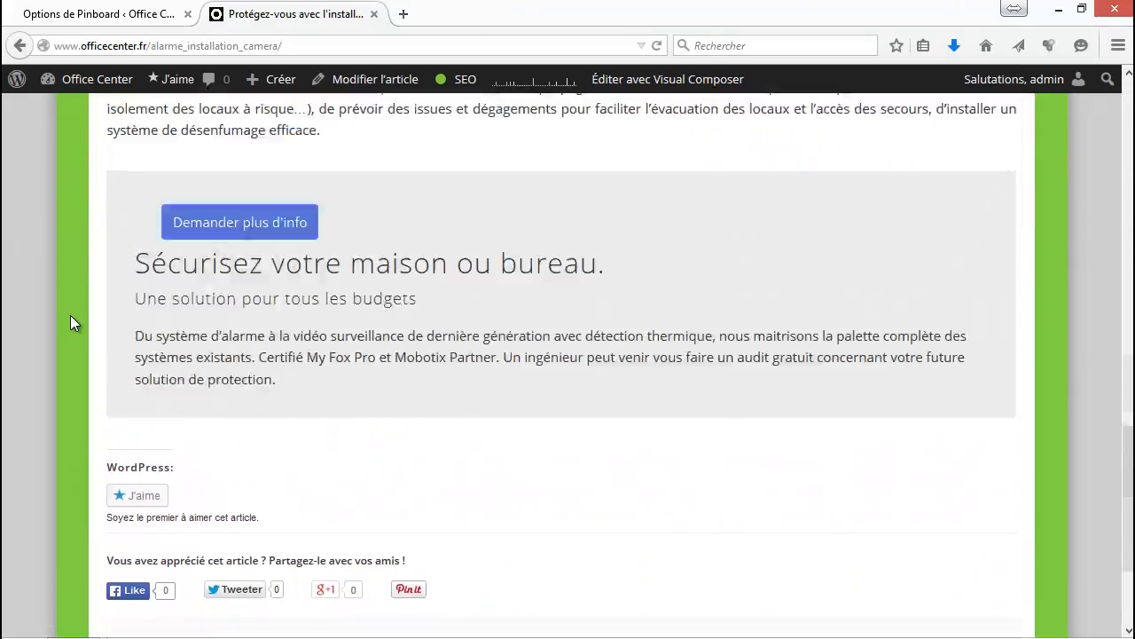
{"action": "scroll", "coordinate": [70, 323], "scroll_direction": "up", "scroll_amount": 20}
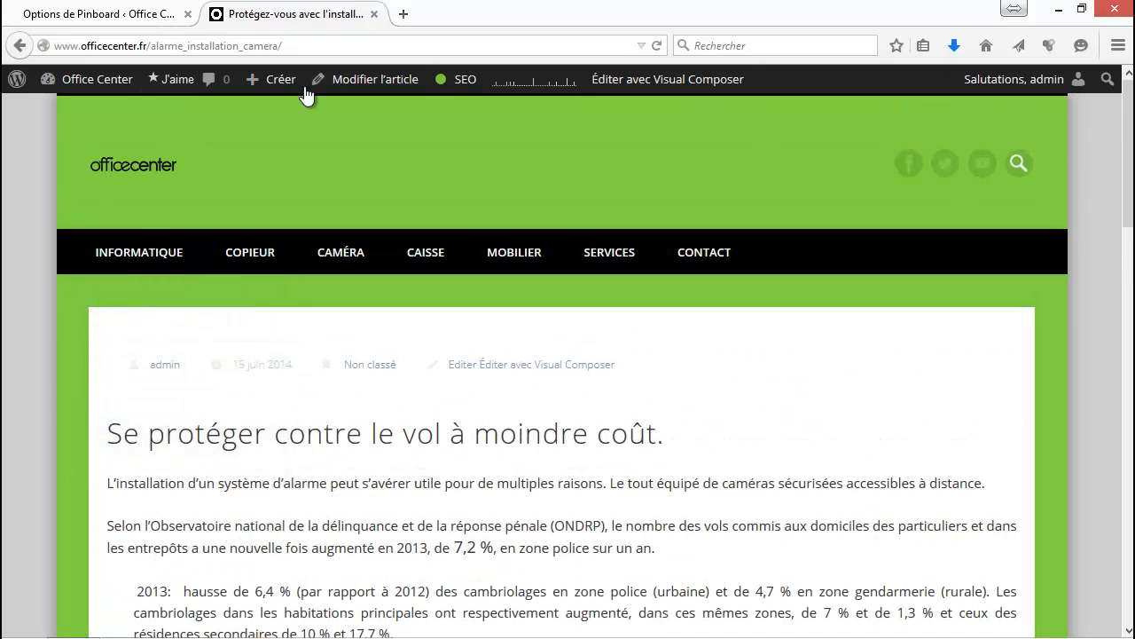
Step: Reload the live article, open the site's home page, and examine the page background from header to footer
{"action": "left_click", "coordinate": [661, 39]}
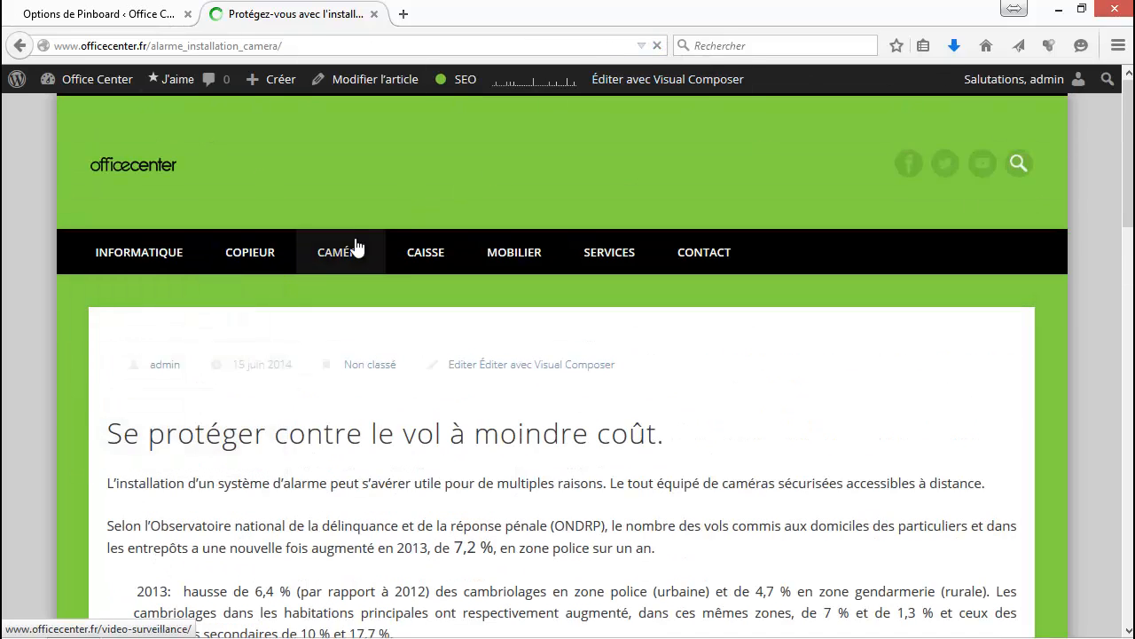
{"action": "left_click", "coordinate": [147, 167]}
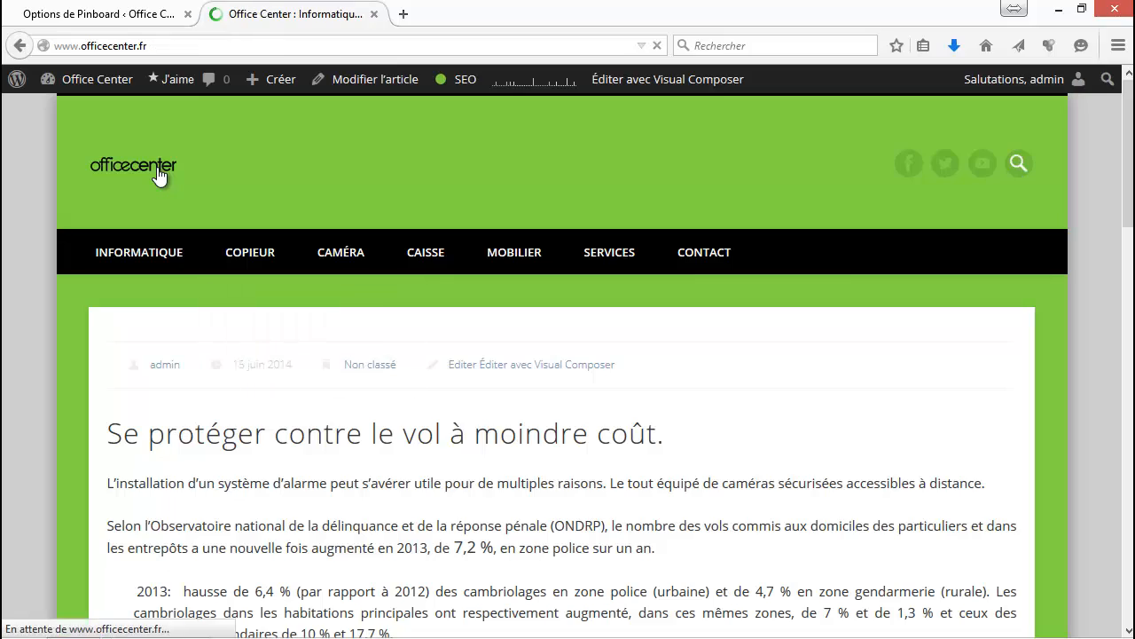
{"action": "scroll", "coordinate": [286, 183], "scroll_direction": "down", "scroll_amount": 4}
{"action": "scroll", "coordinate": [286, 183], "scroll_direction": "up", "scroll_amount": 4}
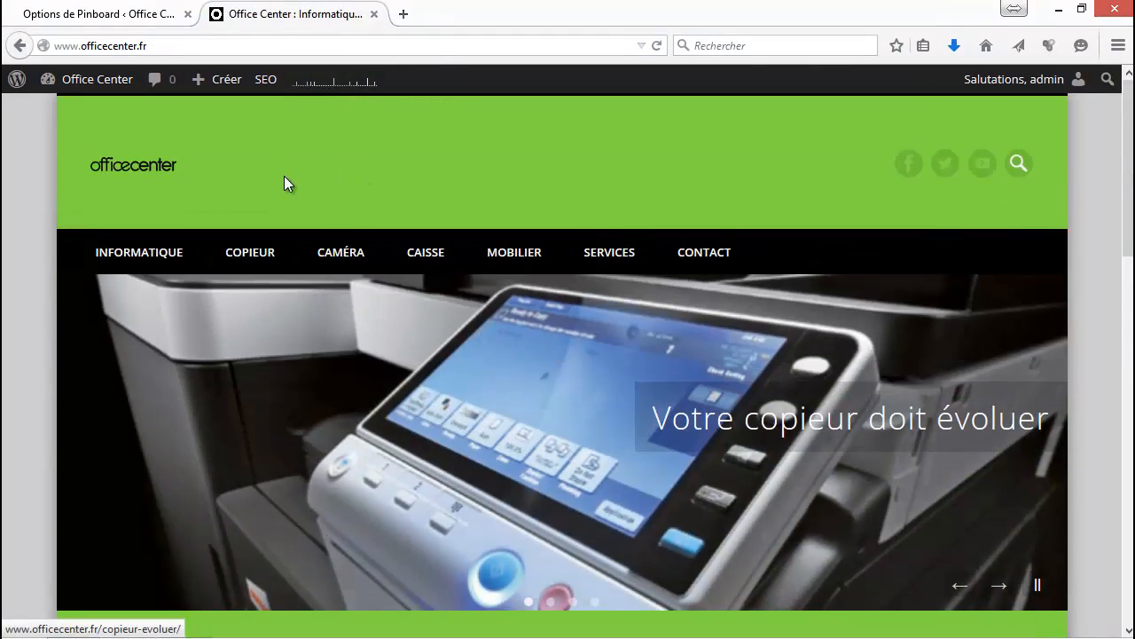
{"action": "scroll", "coordinate": [191, 213], "scroll_direction": "down", "scroll_amount": 5}
{"action": "scroll", "coordinate": [187, 220], "scroll_direction": "down", "scroll_amount": 5}
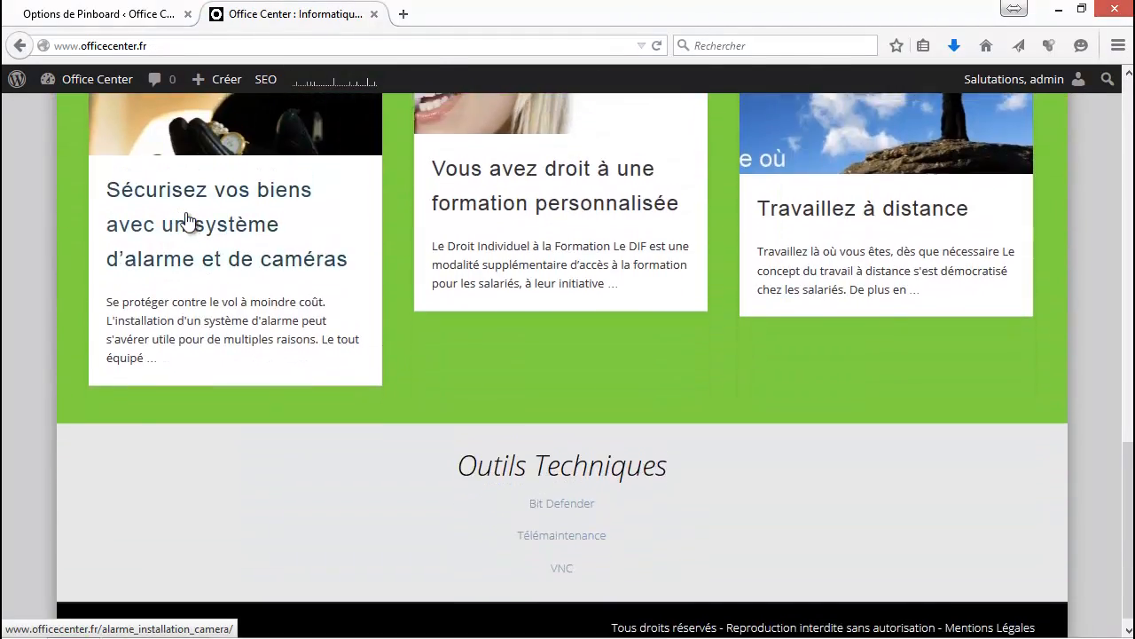
{"action": "scroll", "coordinate": [186, 218], "scroll_direction": "up", "scroll_amount": 9}
Step: Return to the theme's design options and set the page background color to #f8f8f8
{"action": "left_click", "coordinate": [114, 9]}
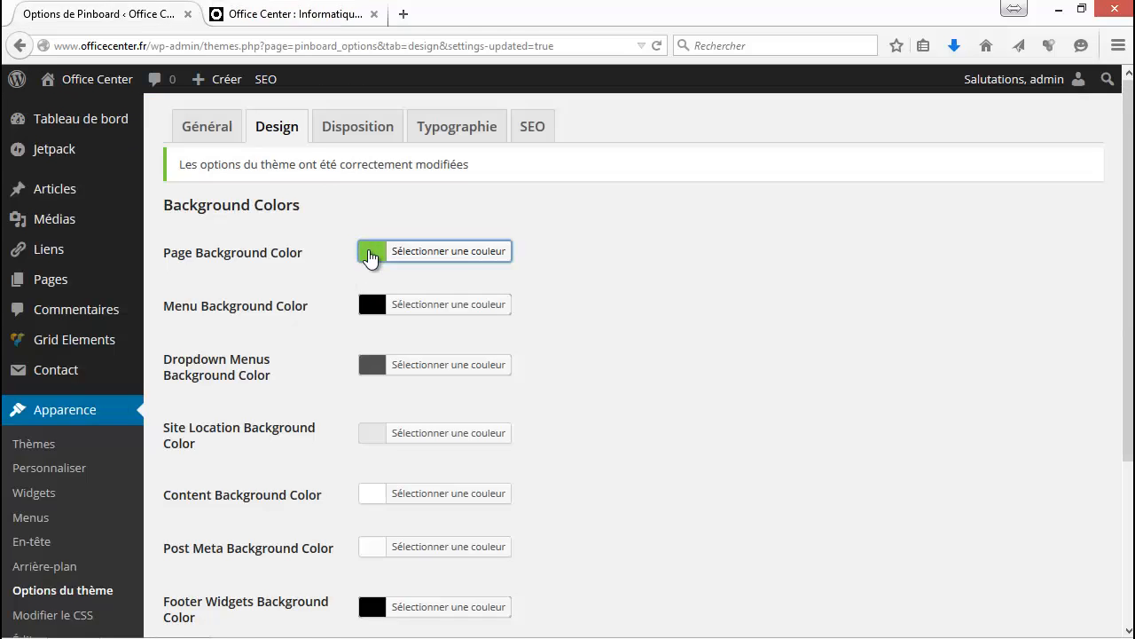
{"action": "left_click", "coordinate": [452, 252]}
{"action": "left_click_drag", "start_coordinate": [528, 255], "coordinate": [455, 246]}
{"action": "type", "text": "#f8f8f8"}
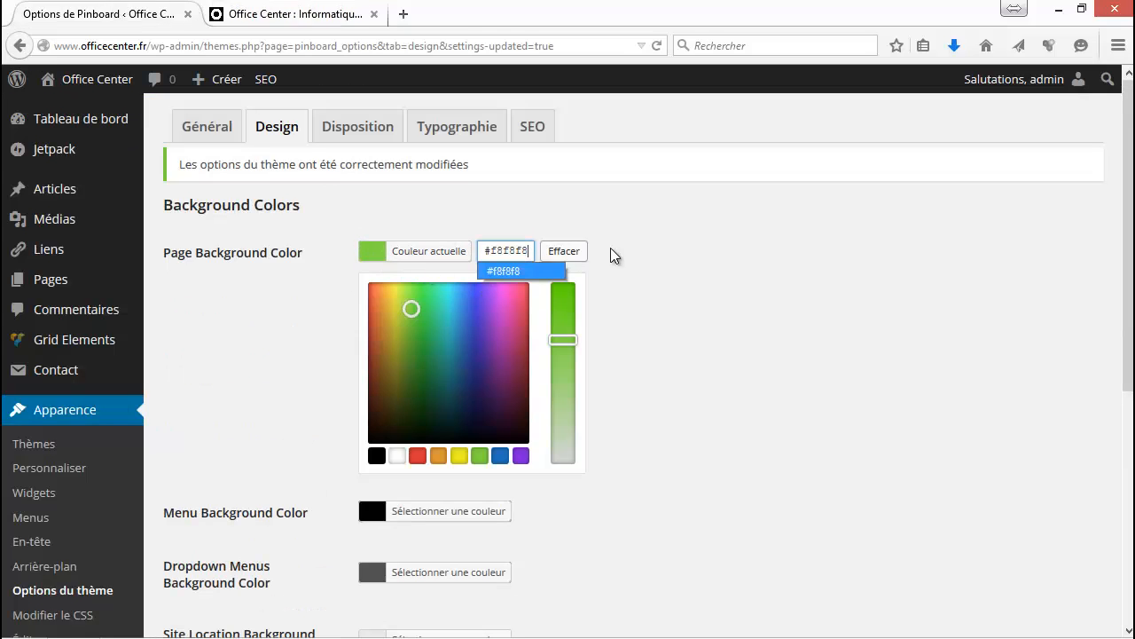
{"action": "left_click", "coordinate": [611, 250]}
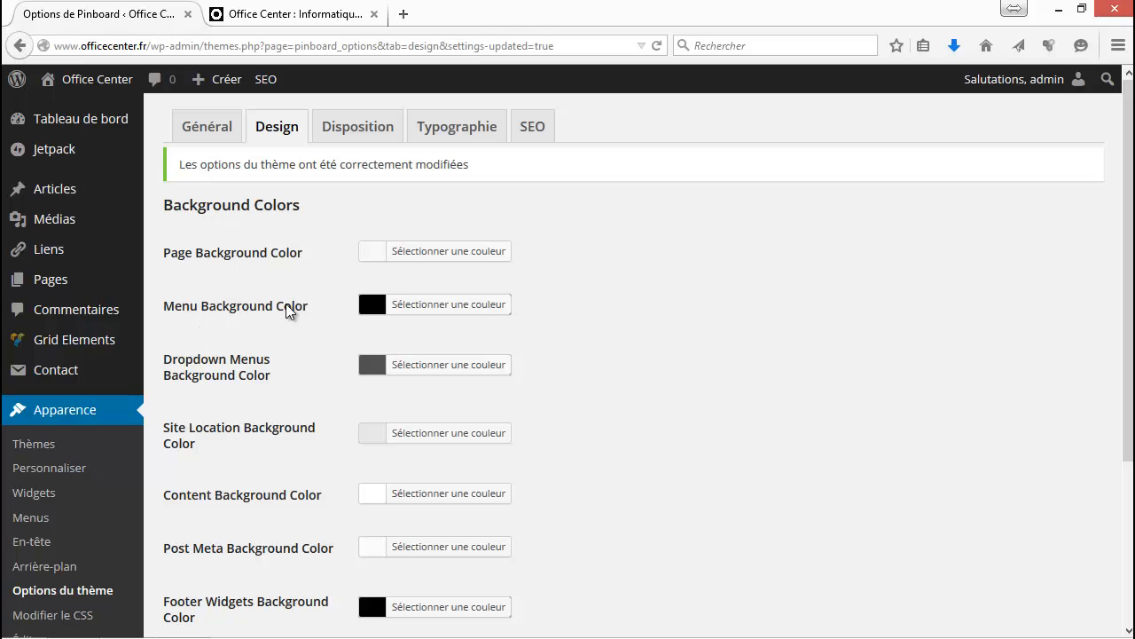
Step: Set the menu background color to the red preset swatch, save the settings, and check it on the reloaded home page
{"action": "left_click", "coordinate": [371, 306]}
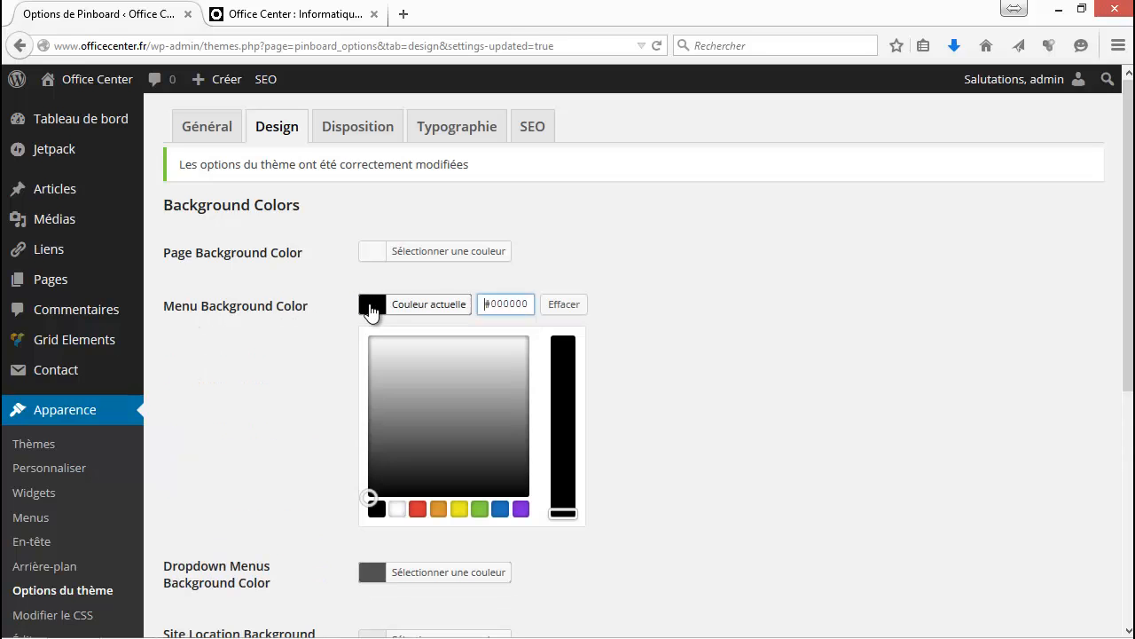
{"action": "triple_click", "coordinate": [508, 304]}
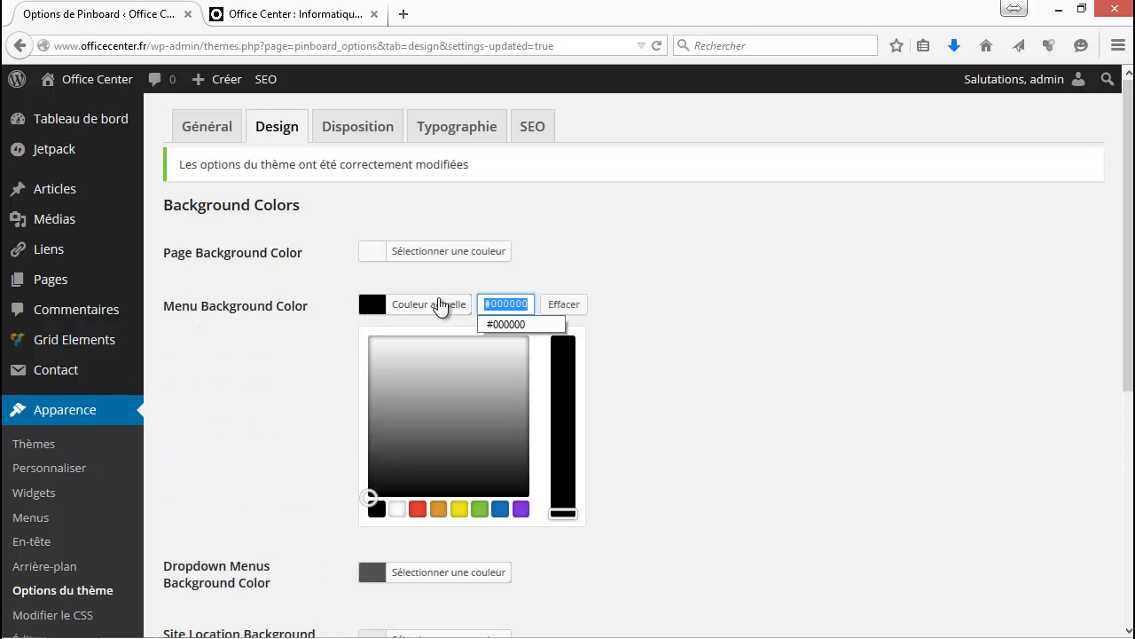
{"action": "left_click", "coordinate": [416, 511]}
{"action": "left_click", "coordinate": [589, 430]}
{"action": "scroll", "coordinate": [492, 310], "scroll_direction": "down", "scroll_amount": 5}
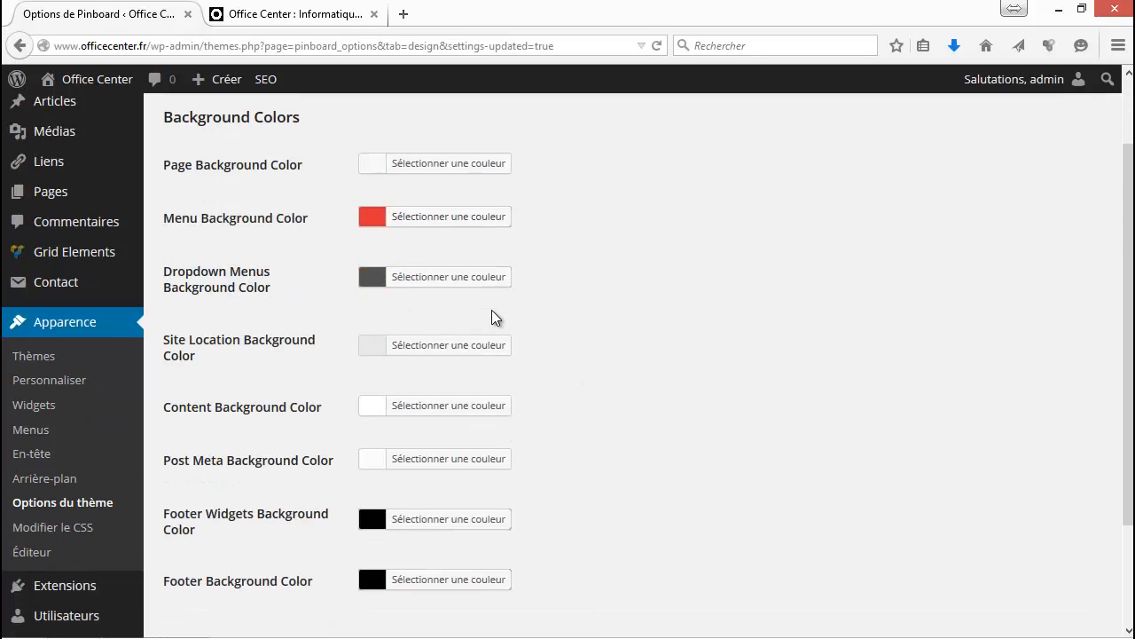
{"action": "left_click", "coordinate": [249, 527]}
{"action": "left_click", "coordinate": [275, 14]}
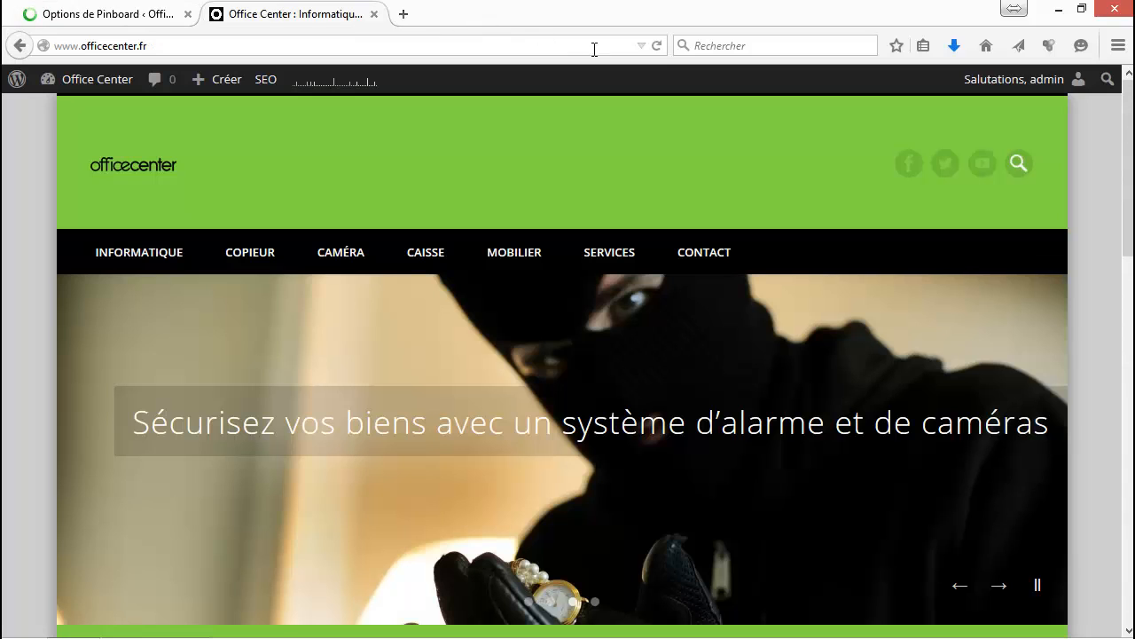
{"action": "left_click", "coordinate": [657, 45]}
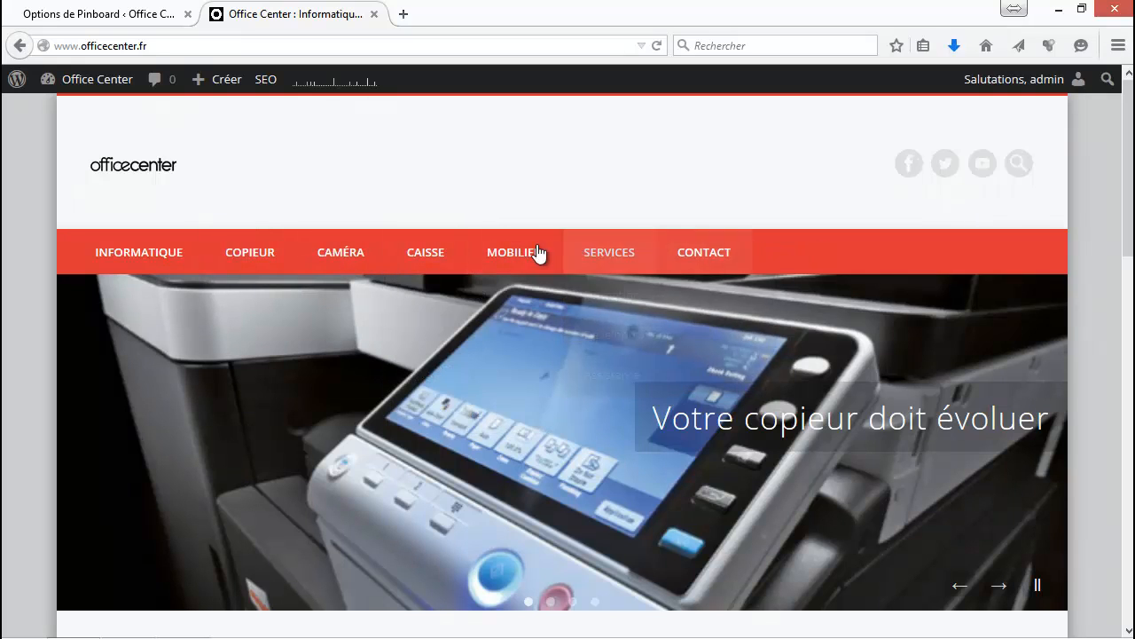
Step: Go back to the design options and set the menu background color to #000000
{"action": "left_click", "coordinate": [106, 13]}
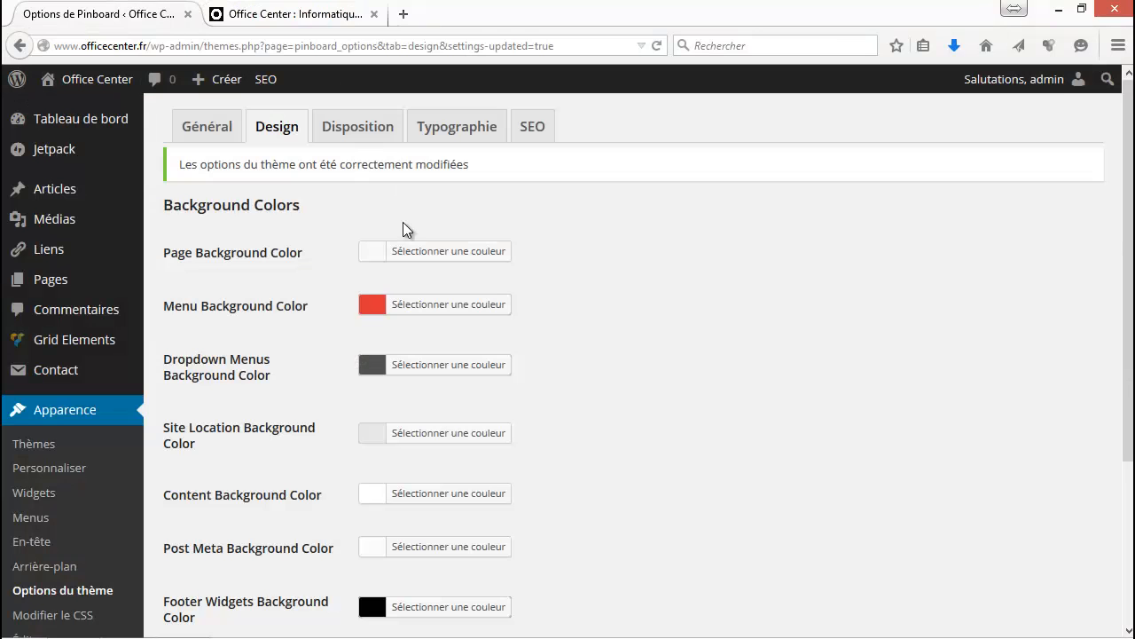
{"action": "left_click", "coordinate": [456, 304]}
{"action": "key", "text": "ctrl+a"}
{"action": "type", "text": "#000000"}
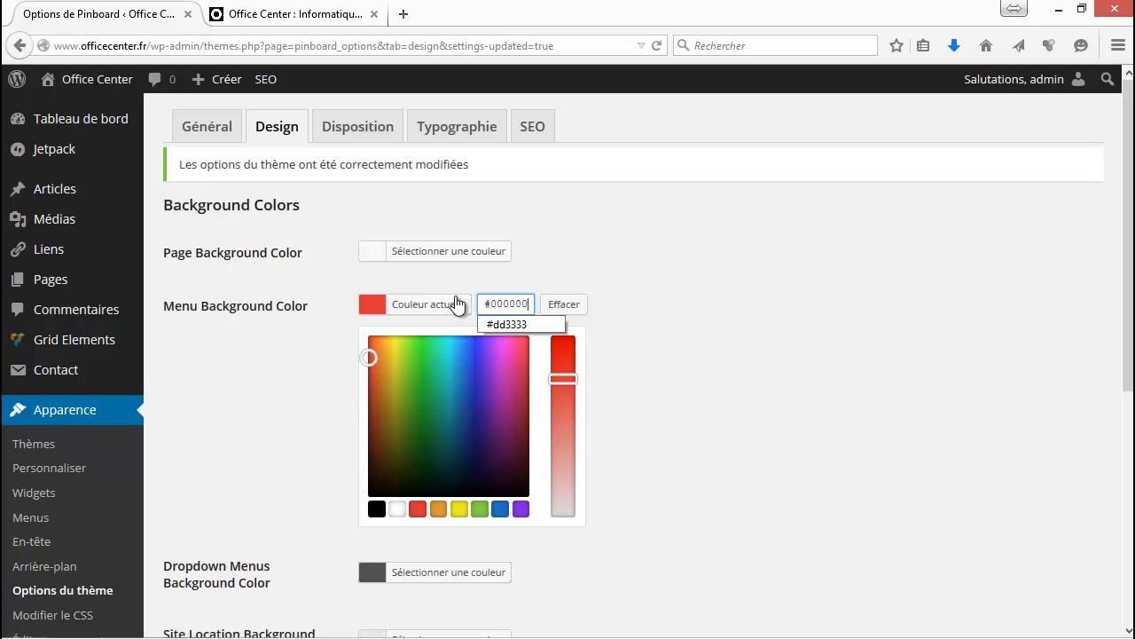
{"action": "left_click", "coordinate": [713, 294]}
Step: Copy the dropdown menus' background color code, change that color to the green preset swatch, and save the settings
{"action": "scroll", "coordinate": [446, 389], "scroll_direction": "down", "scroll_amount": 3}
{"action": "scroll", "coordinate": [446, 397], "scroll_direction": "up", "scroll_amount": 2}
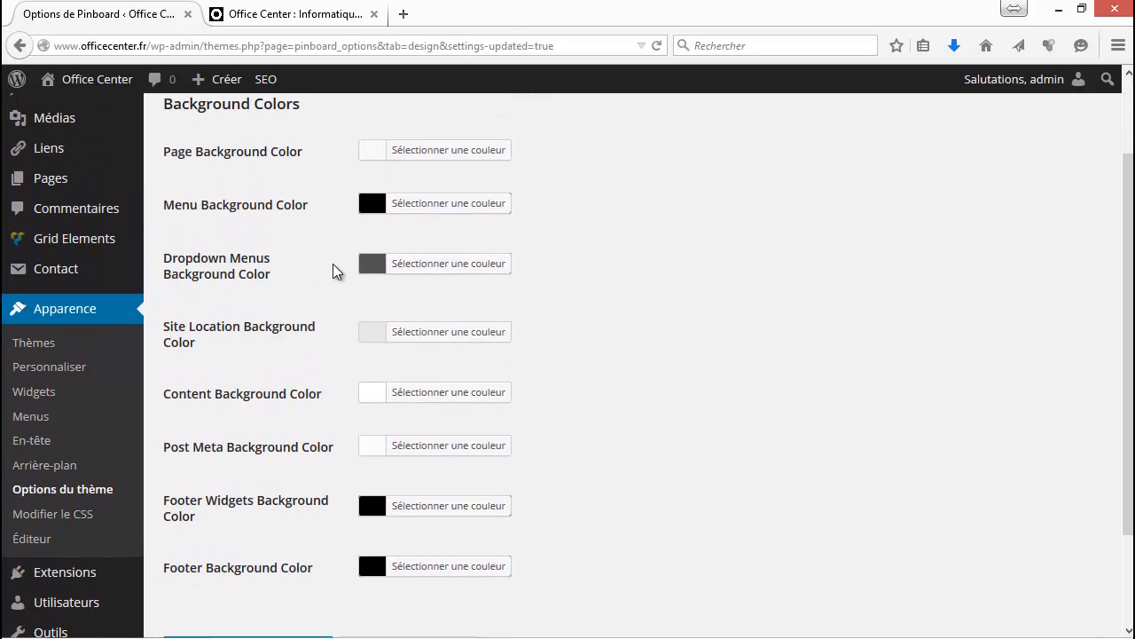
{"action": "left_click", "coordinate": [448, 264]}
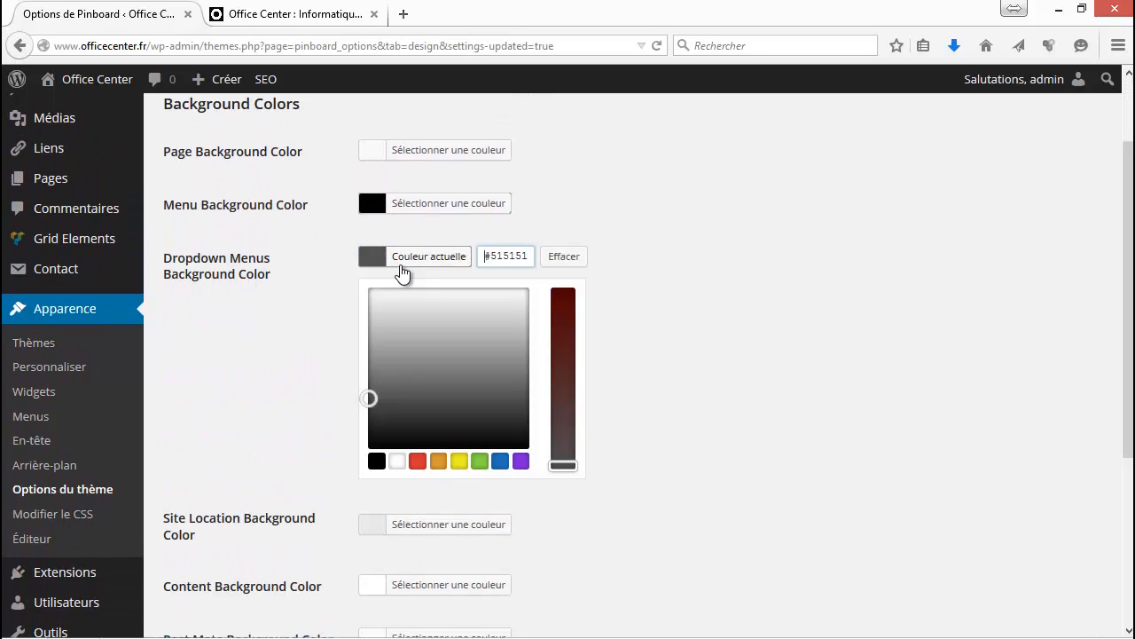
{"action": "left_click", "coordinate": [531, 257]}
{"action": "key", "text": "ctrl+a"}
{"action": "key", "text": "ctrl+c"}
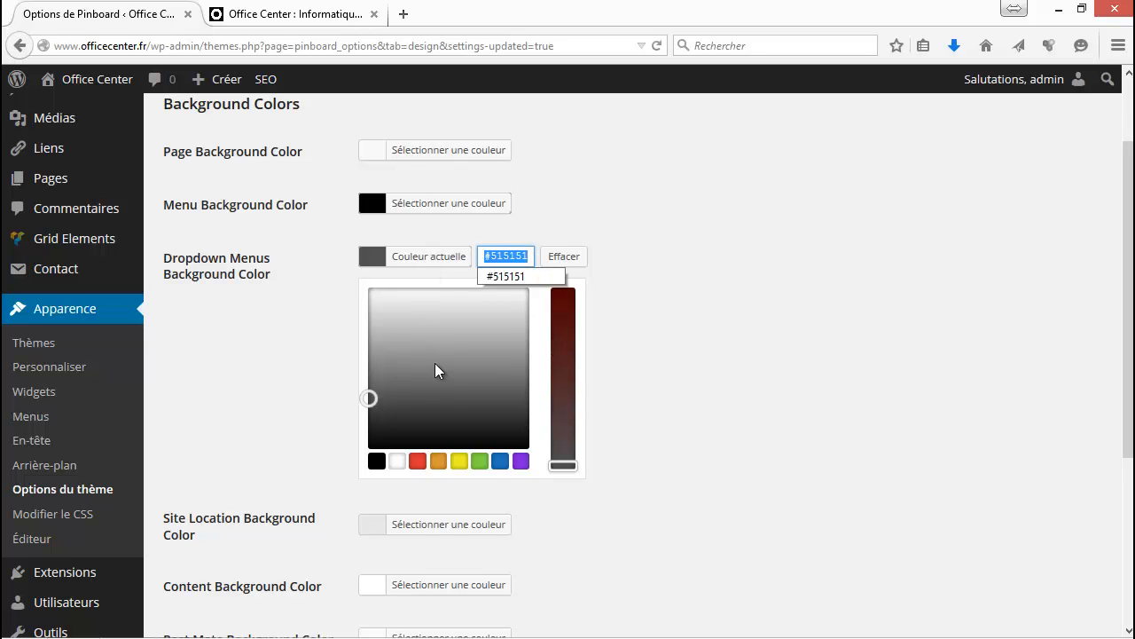
{"action": "left_click", "coordinate": [487, 466]}
{"action": "left_click", "coordinate": [573, 346]}
{"action": "scroll", "coordinate": [322, 408], "scroll_direction": "down", "scroll_amount": 3}
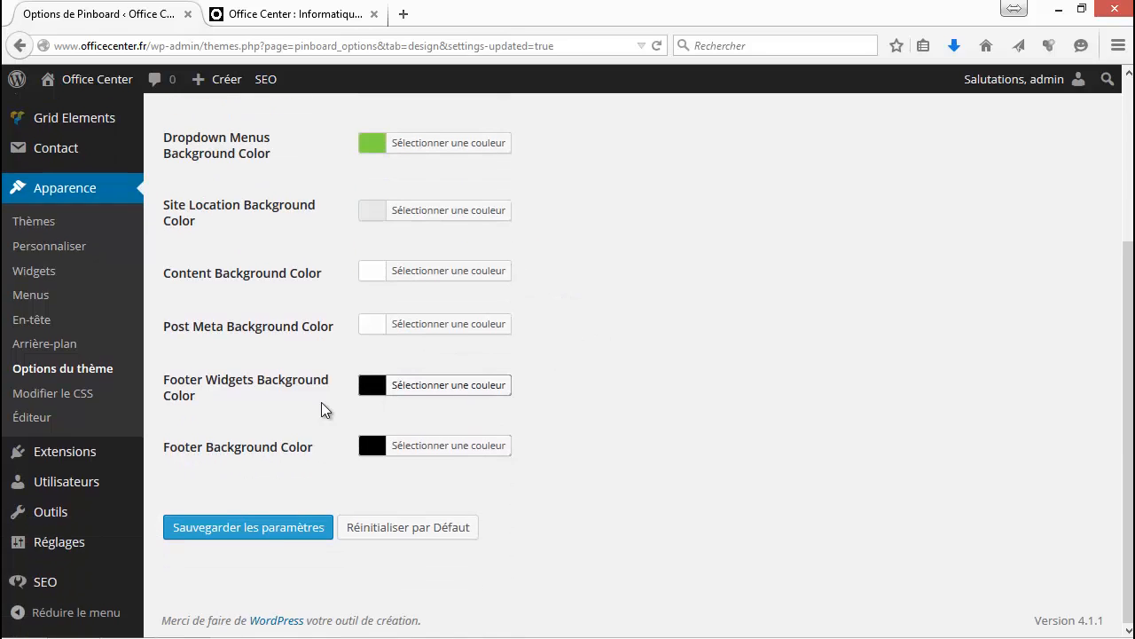
{"action": "left_click", "coordinate": [277, 529]}
Step: Reload the live home page and examine the background of the Copieur dropdown menu
{"action": "left_click", "coordinate": [293, 14]}
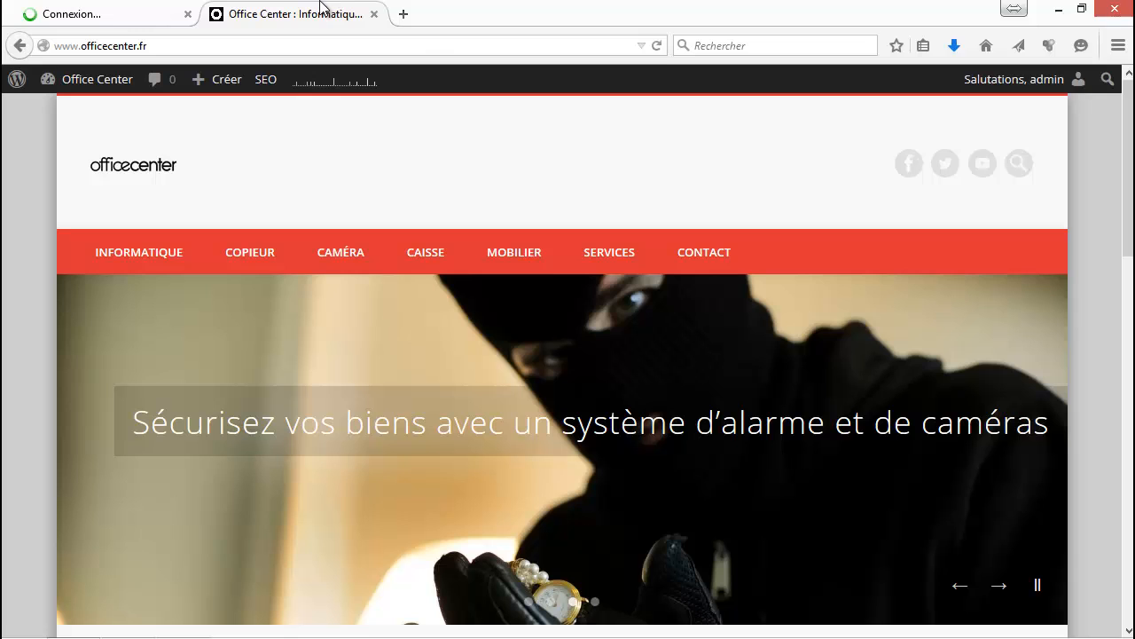
{"action": "left_click", "coordinate": [658, 45]}
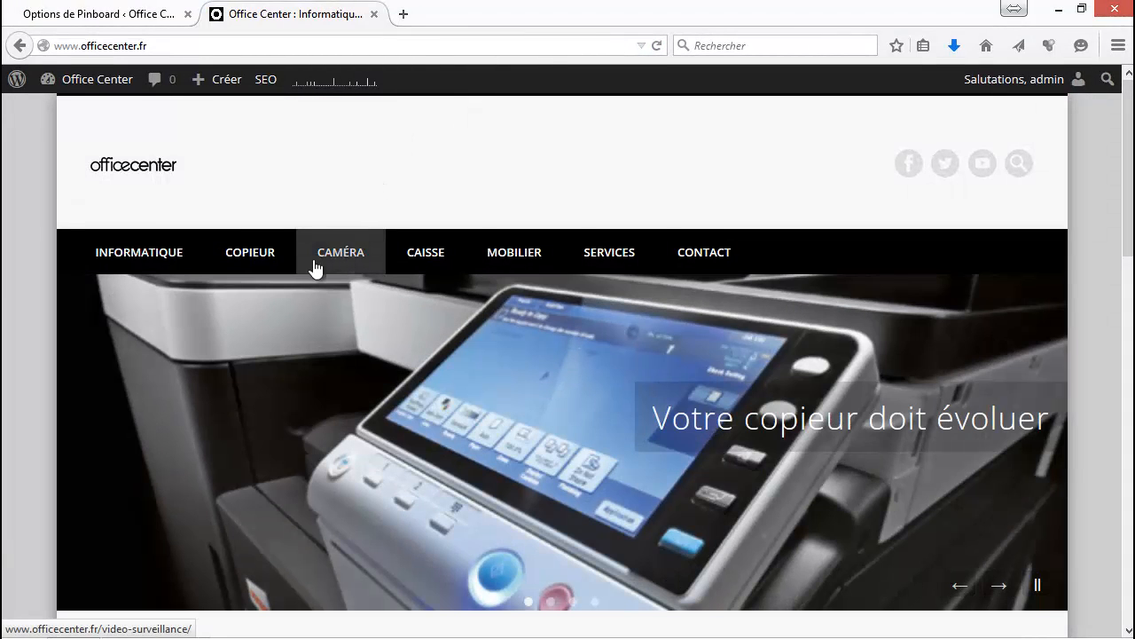
{"action": "mouse_move", "coordinate": [241, 266]}
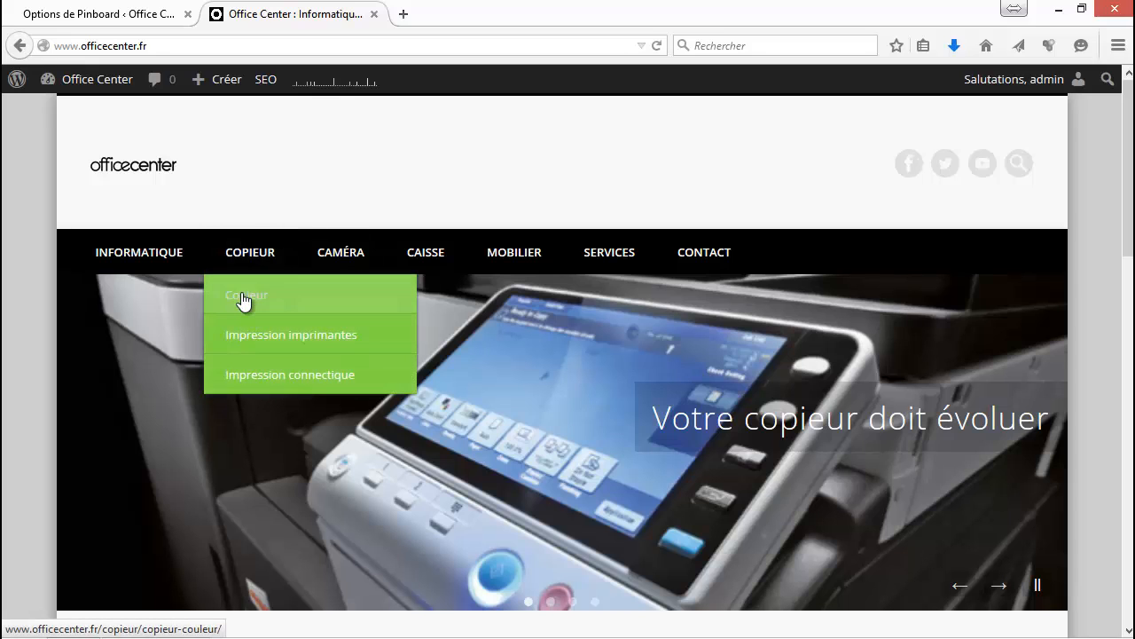
Step: Set the dropdown menus background color to the copied code #515151 in the design options
{"action": "left_click", "coordinate": [175, 16]}
{"action": "left_click", "coordinate": [417, 368]}
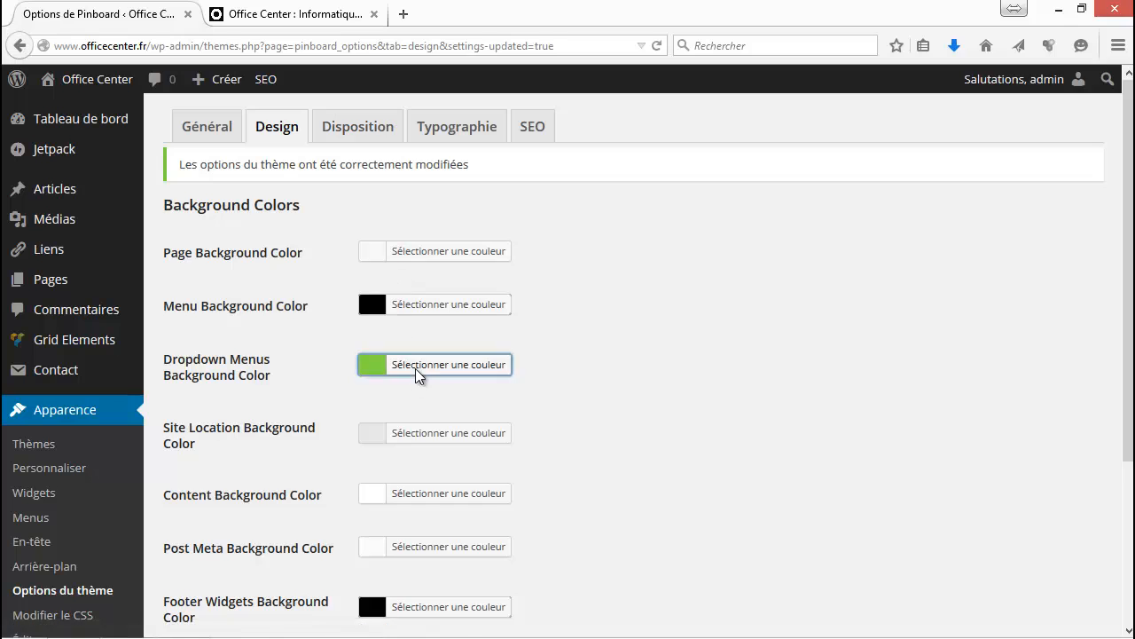
{"action": "left_click_drag", "start_coordinate": [532, 359], "coordinate": [447, 361]}
{"action": "key", "text": "ctrl+v"}
{"action": "left_click", "coordinate": [526, 324]}
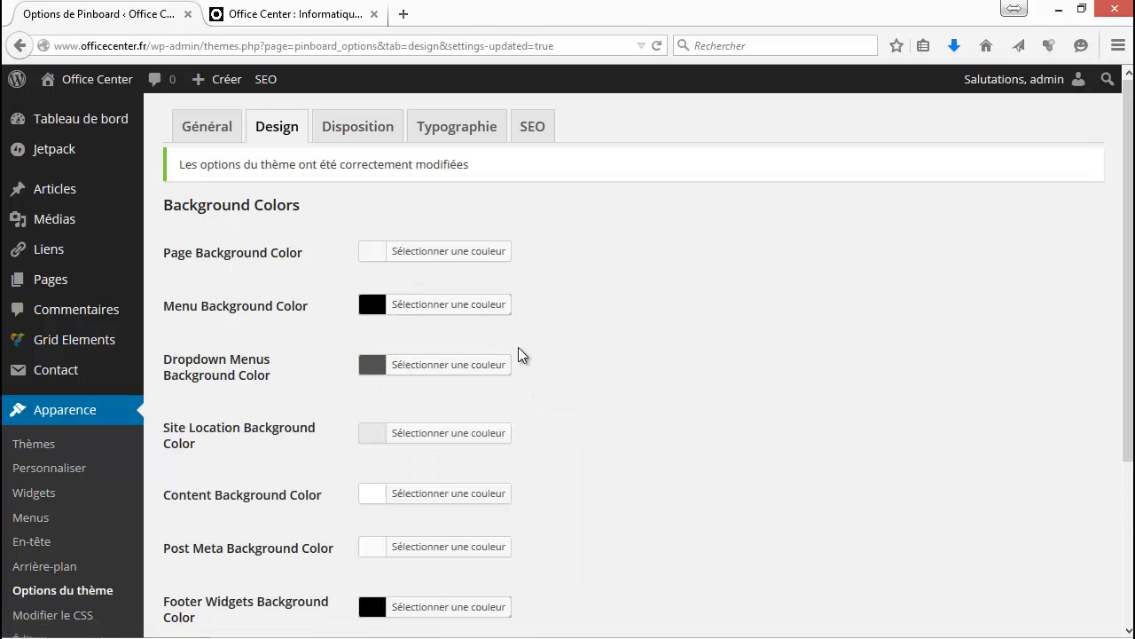
Step: Set the site location background color to the red preset swatch and save the design settings
{"action": "scroll", "coordinate": [379, 437], "scroll_direction": "down", "scroll_amount": 2}
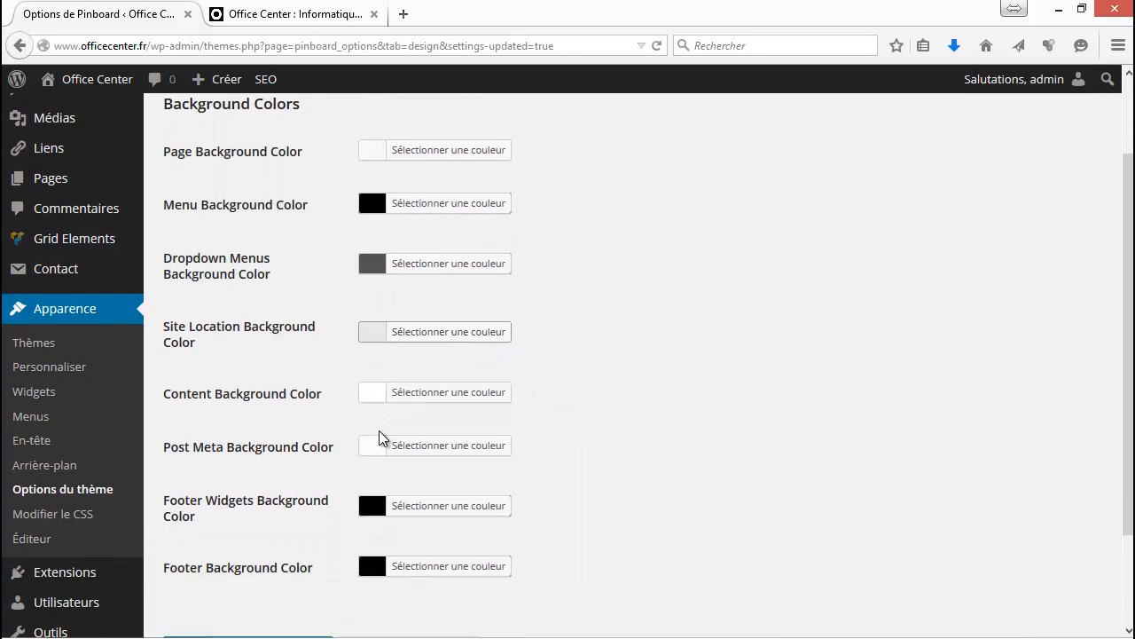
{"action": "scroll", "coordinate": [372, 435], "scroll_direction": "down", "scroll_amount": 2}
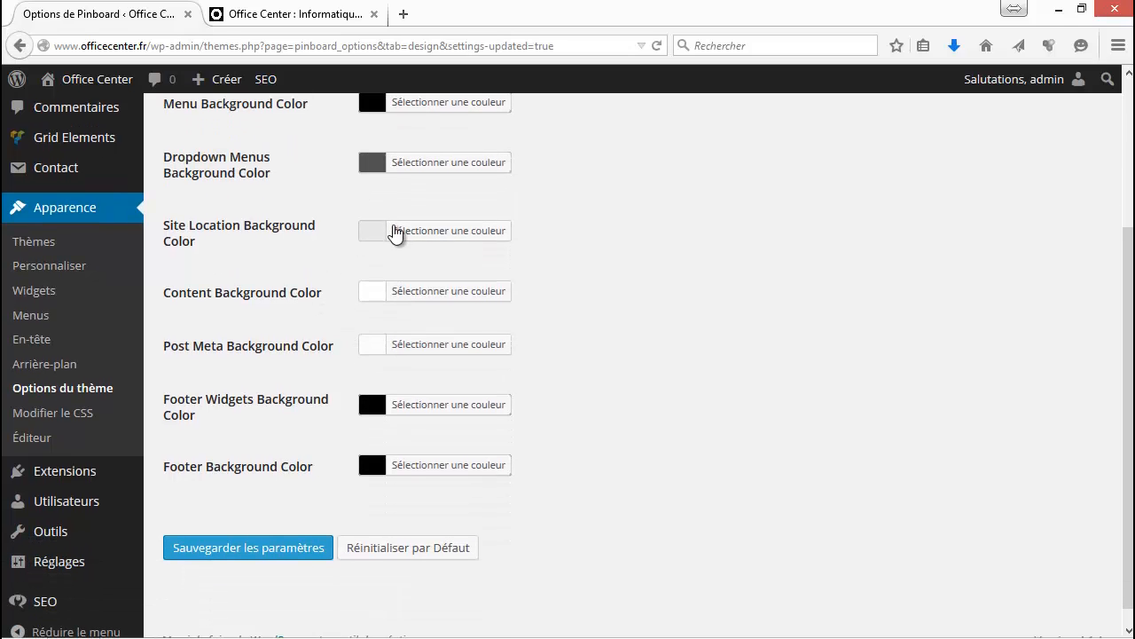
{"action": "left_click", "coordinate": [395, 232]}
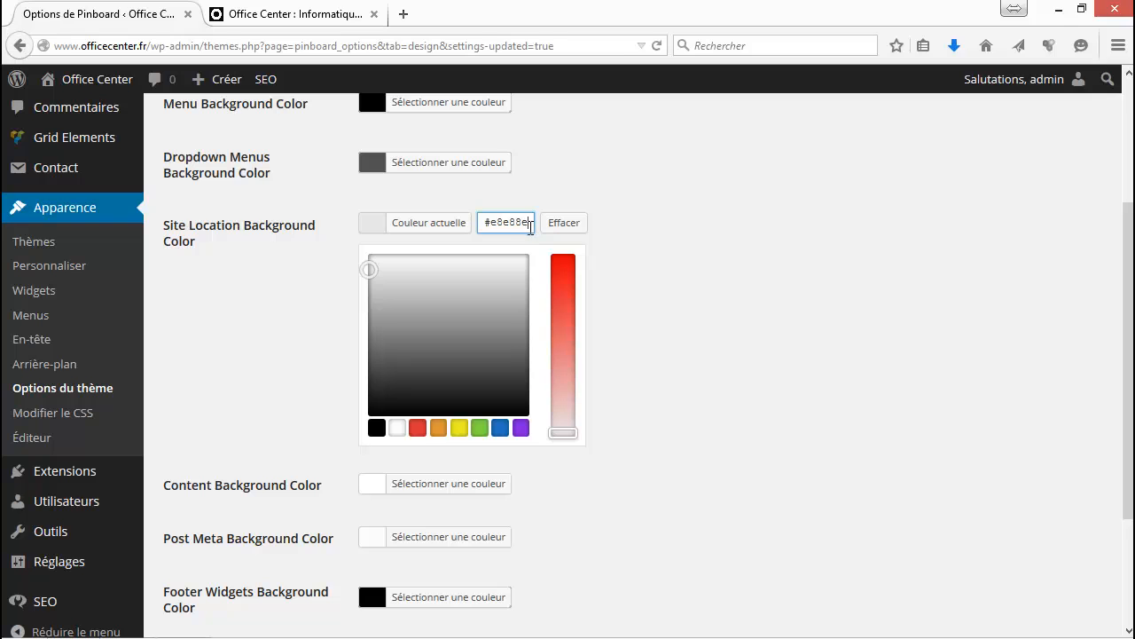
{"action": "left_click", "coordinate": [458, 428]}
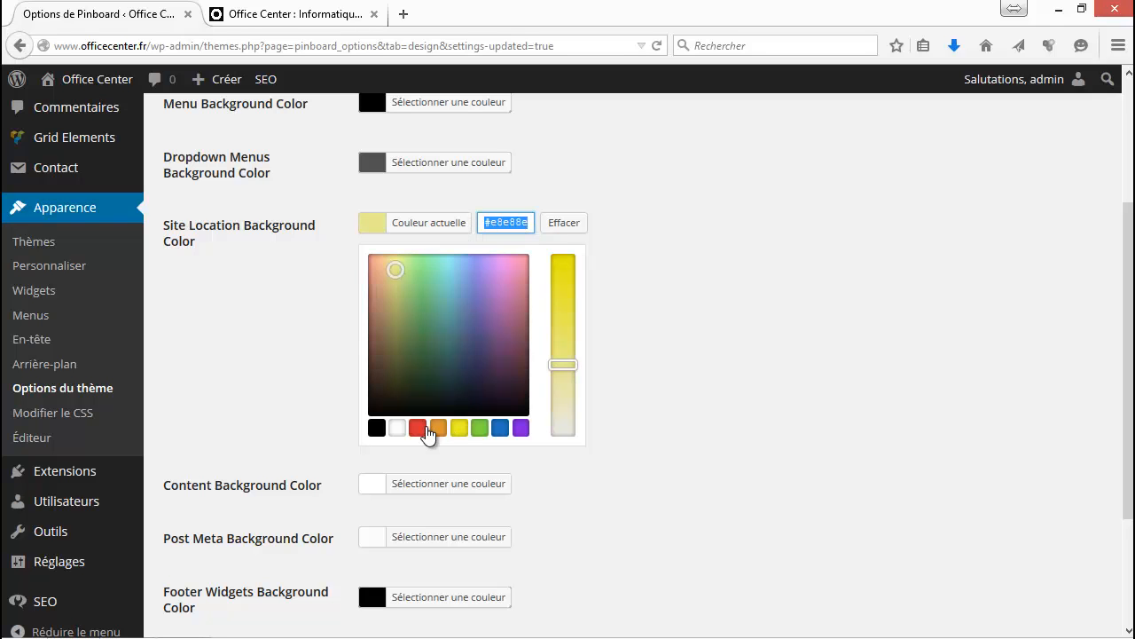
{"action": "left_click", "coordinate": [417, 427]}
{"action": "left_click", "coordinate": [687, 438]}
{"action": "scroll", "coordinate": [407, 425], "scroll_direction": "down", "scroll_amount": 1}
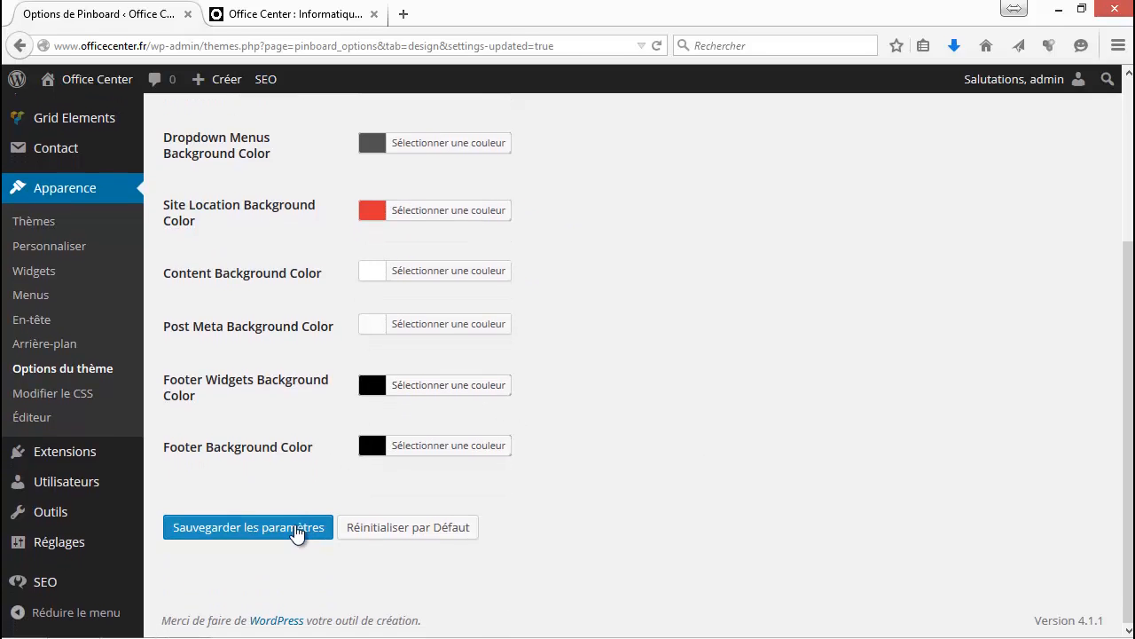
{"action": "left_click", "coordinate": [294, 529]}
Step: Reload the live home page and examine the Outils Techniques area above the footer
{"action": "left_click", "coordinate": [296, 15]}
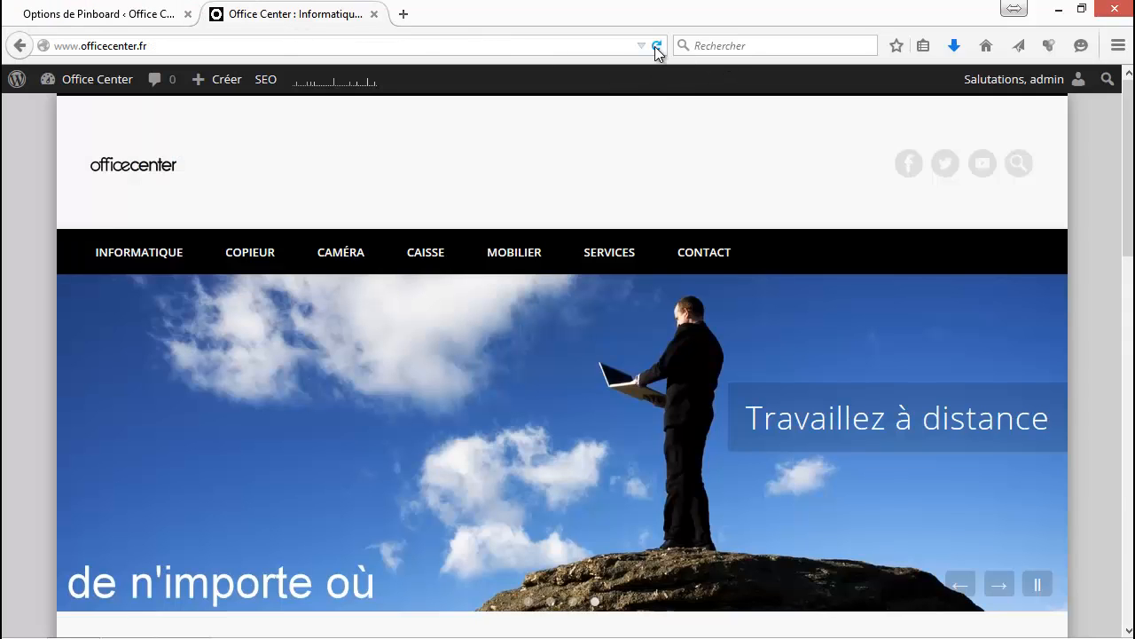
{"action": "left_click", "coordinate": [656, 46]}
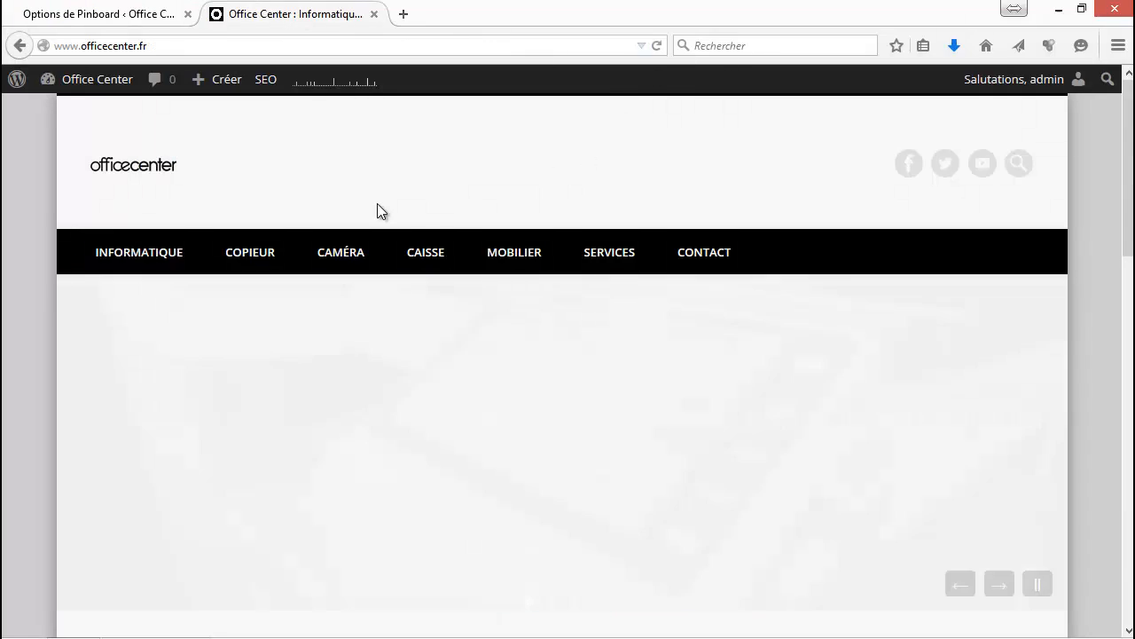
{"action": "scroll", "coordinate": [335, 195], "scroll_direction": "down", "scroll_amount": 5}
{"action": "scroll", "coordinate": [337, 200], "scroll_direction": "down", "scroll_amount": 4}
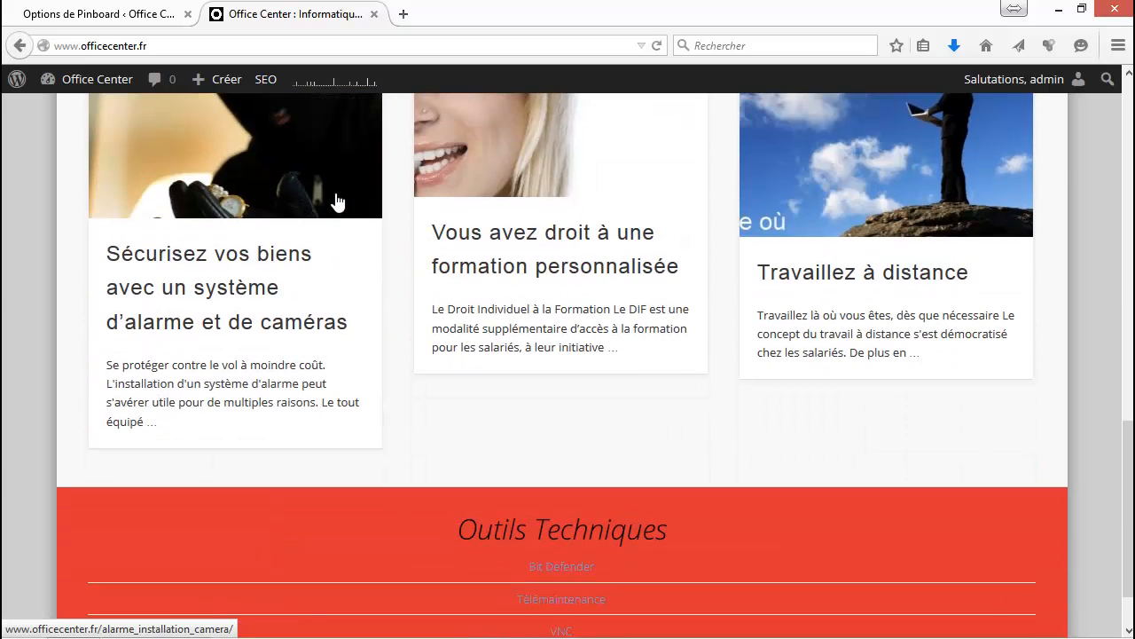
{"action": "scroll", "coordinate": [254, 438], "scroll_direction": "down", "scroll_amount": 1}
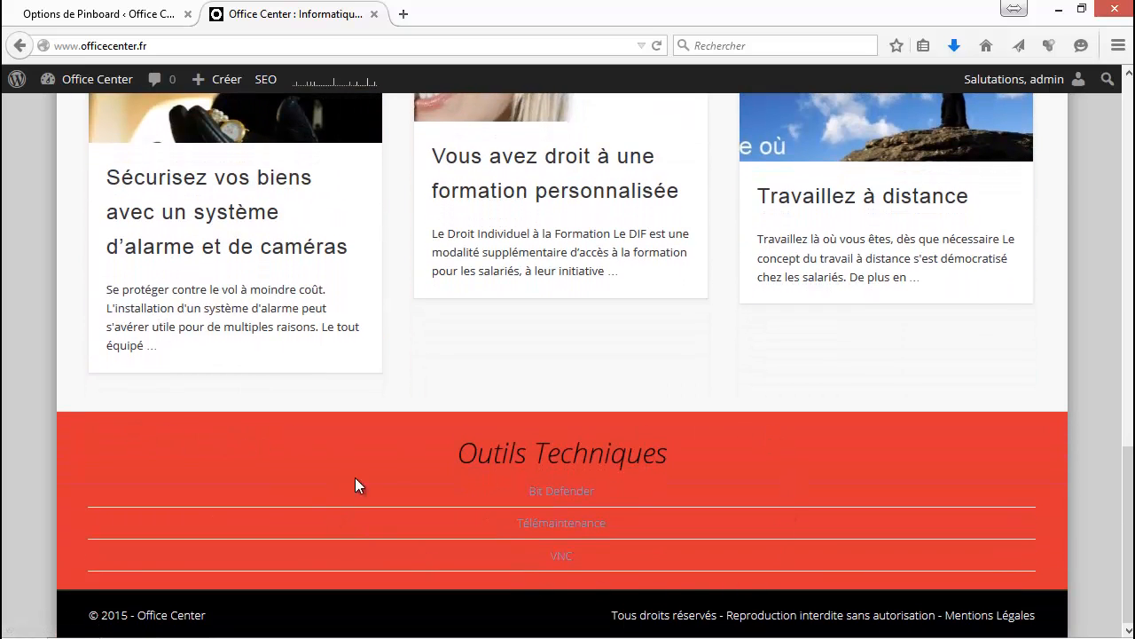
Step: Return to the design options and set the site location background color to #e8e88e
{"action": "left_click", "coordinate": [105, 15]}
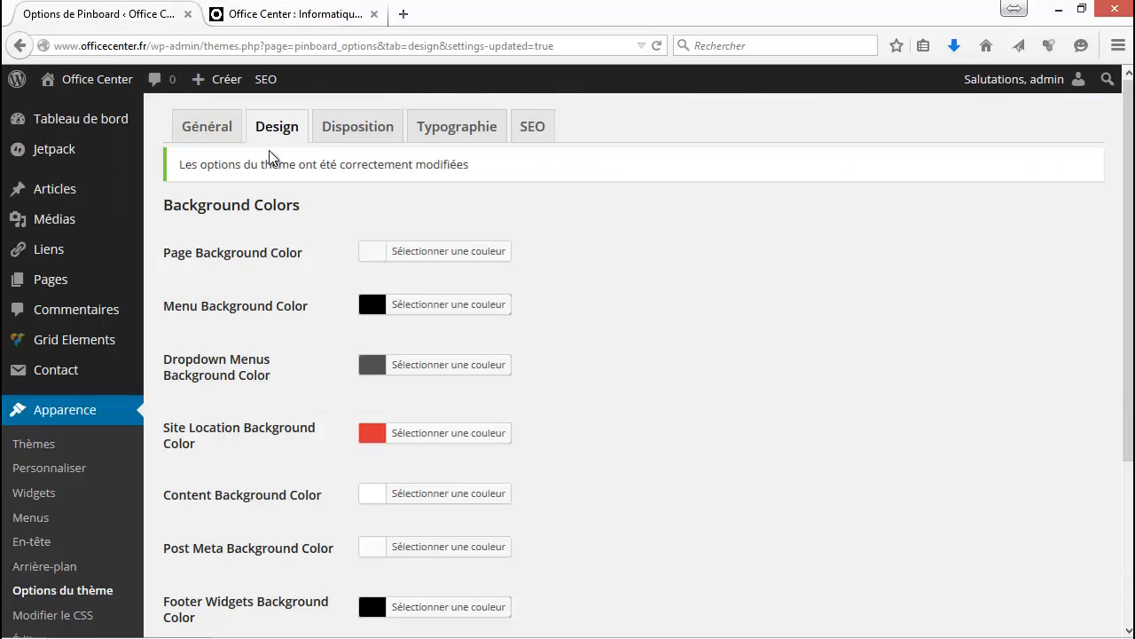
{"action": "left_click", "coordinate": [424, 430]}
{"action": "left_click_drag", "start_coordinate": [530, 426], "coordinate": [456, 427]}
{"action": "type", "text": "#e8e88e"}
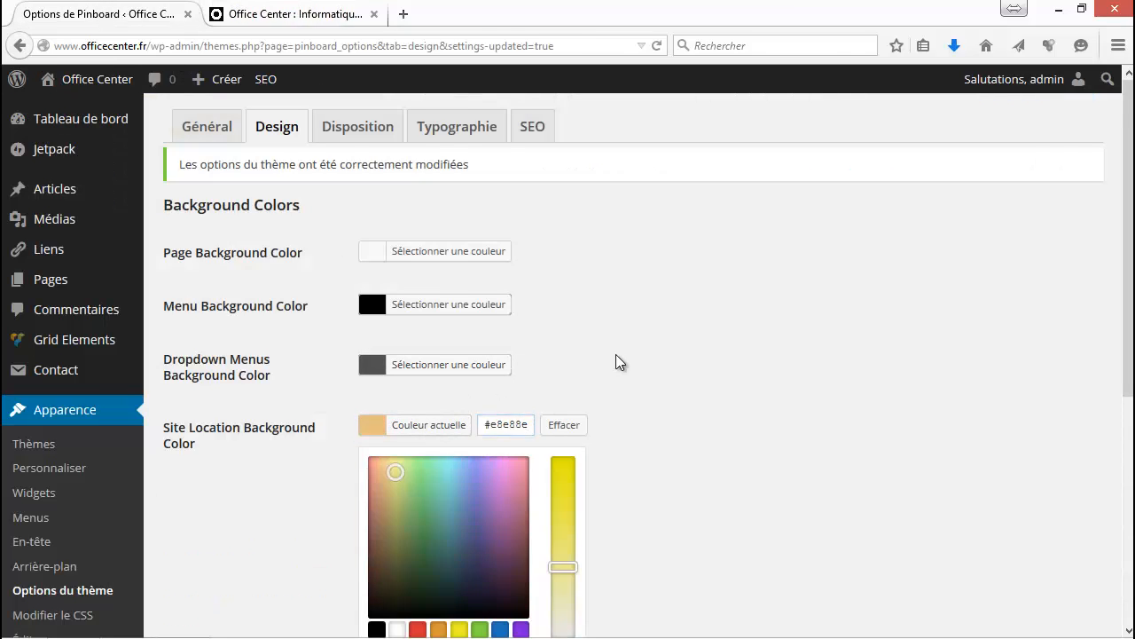
{"action": "left_click", "coordinate": [438, 403]}
{"action": "scroll", "coordinate": [449, 352], "scroll_direction": "down", "scroll_amount": 3}
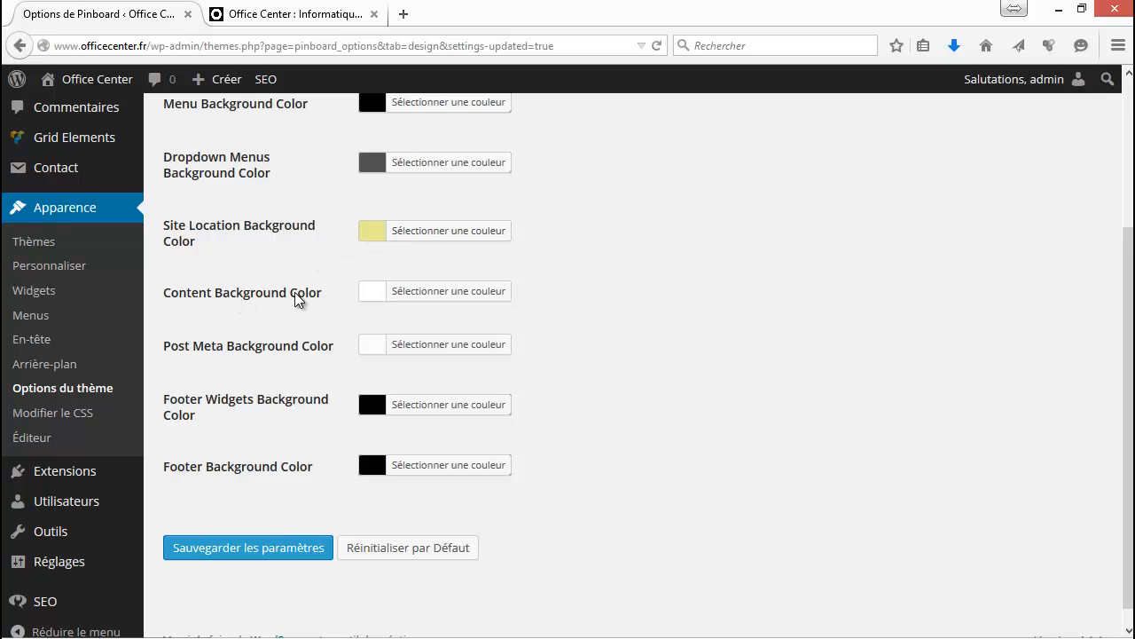
Step: Darken the site location background color to the grey-olive tone #757568 in its color picker
{"action": "left_click", "coordinate": [438, 236]}
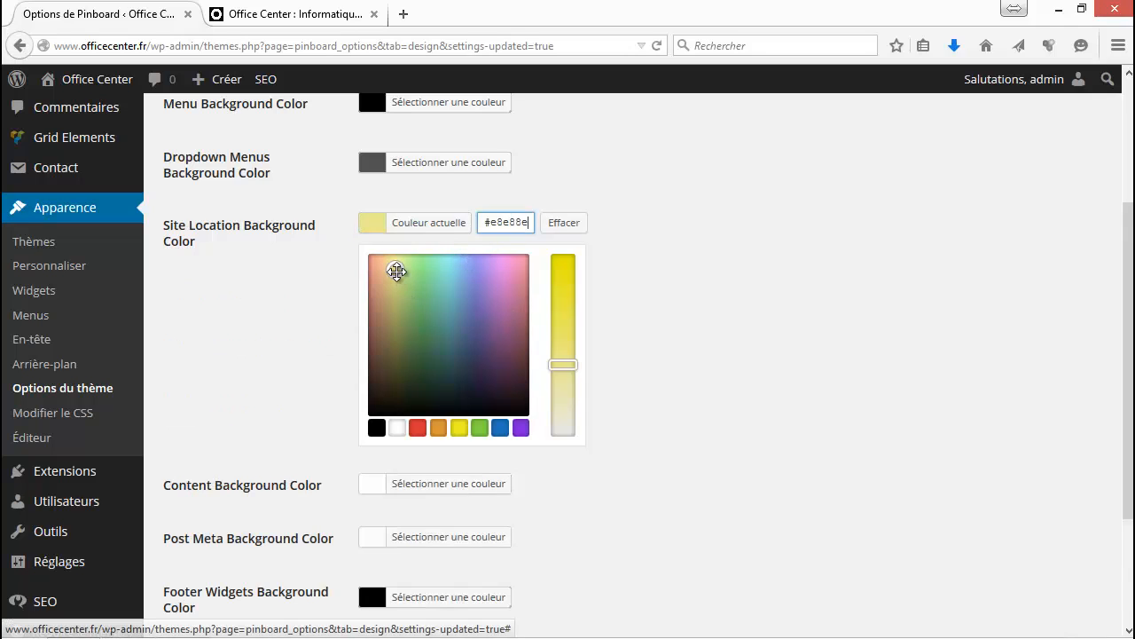
{"action": "mouse_move", "coordinate": [399, 271]}
{"action": "left_mouse_down"}
{"action": "mouse_move", "coordinate": [408, 299]}
{"action": "mouse_move", "coordinate": [400, 316]}
{"action": "mouse_move", "coordinate": [390, 271]}
{"action": "mouse_move", "coordinate": [385, 367]}
{"action": "mouse_move", "coordinate": [397, 394]}
{"action": "mouse_move", "coordinate": [383, 380]}
{"action": "mouse_move", "coordinate": [383, 339]}
{"action": "mouse_move", "coordinate": [388, 351]}
{"action": "mouse_move", "coordinate": [396, 342]}
{"action": "left_mouse_up"}
{"action": "left_click_drag", "start_coordinate": [562, 364], "coordinate": [575, 410]}
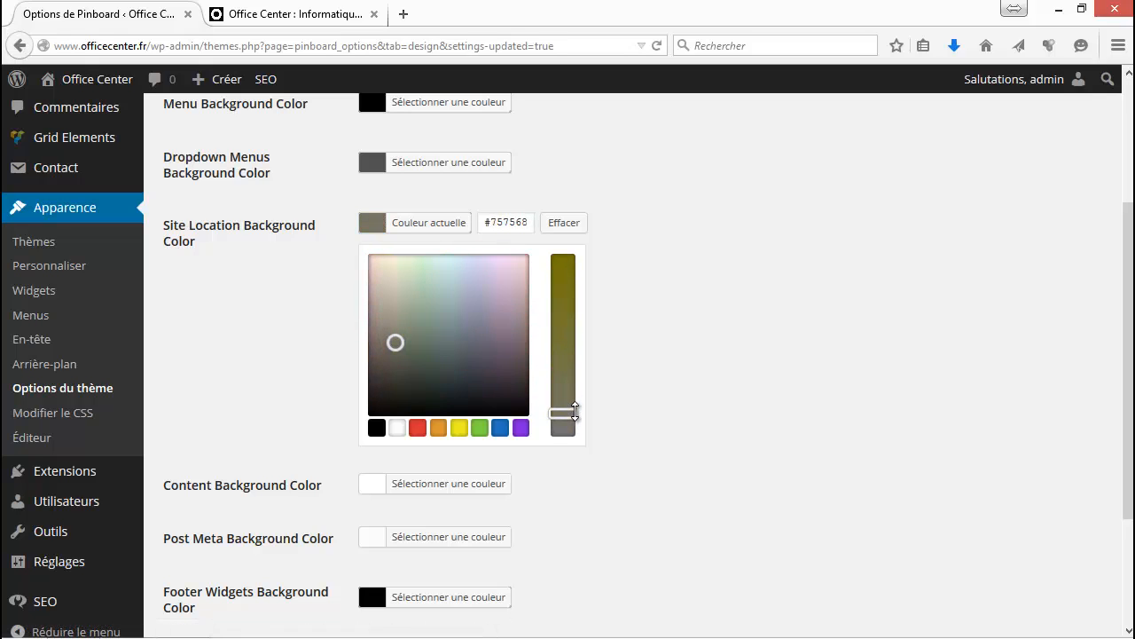
{"action": "left_click", "coordinate": [626, 343]}
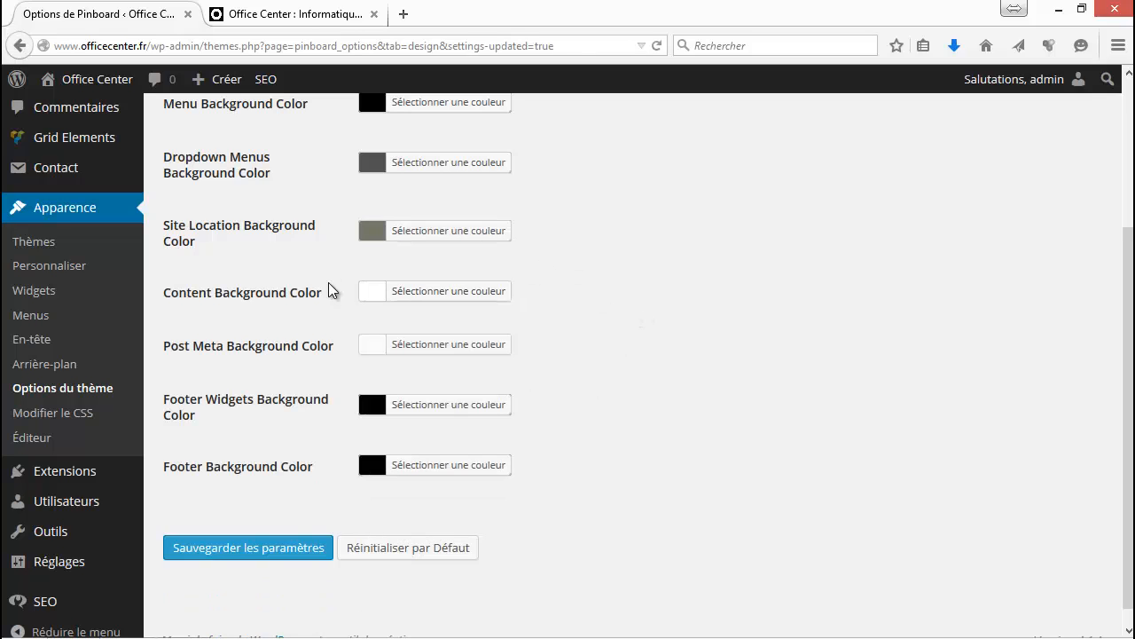
Step: Set the content background color to red #ff0000 and save the design settings
{"action": "left_click", "coordinate": [393, 297]}
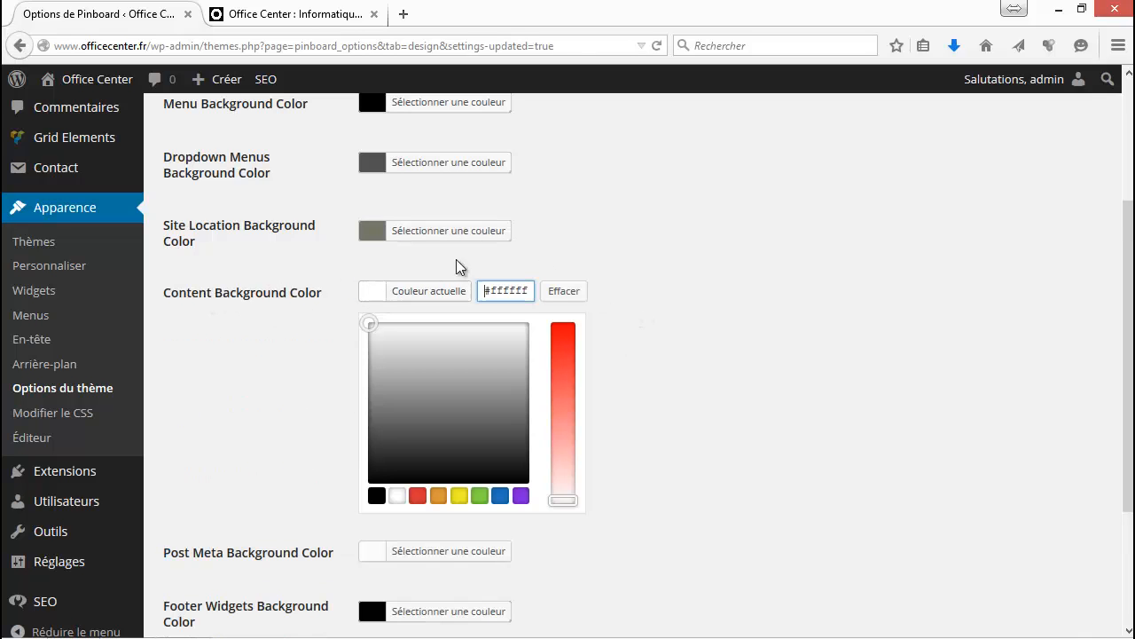
{"action": "left_click_drag", "start_coordinate": [526, 293], "coordinate": [478, 295]}
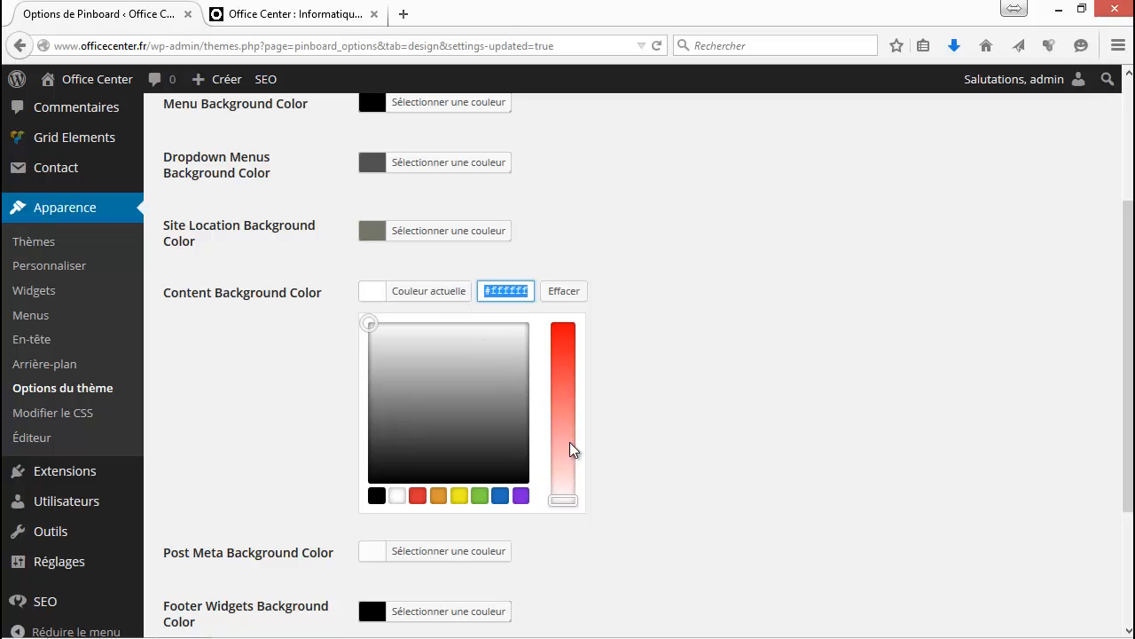
{"action": "left_click_drag", "start_coordinate": [559, 502], "coordinate": [562, 325]}
{"action": "left_click", "coordinate": [632, 357]}
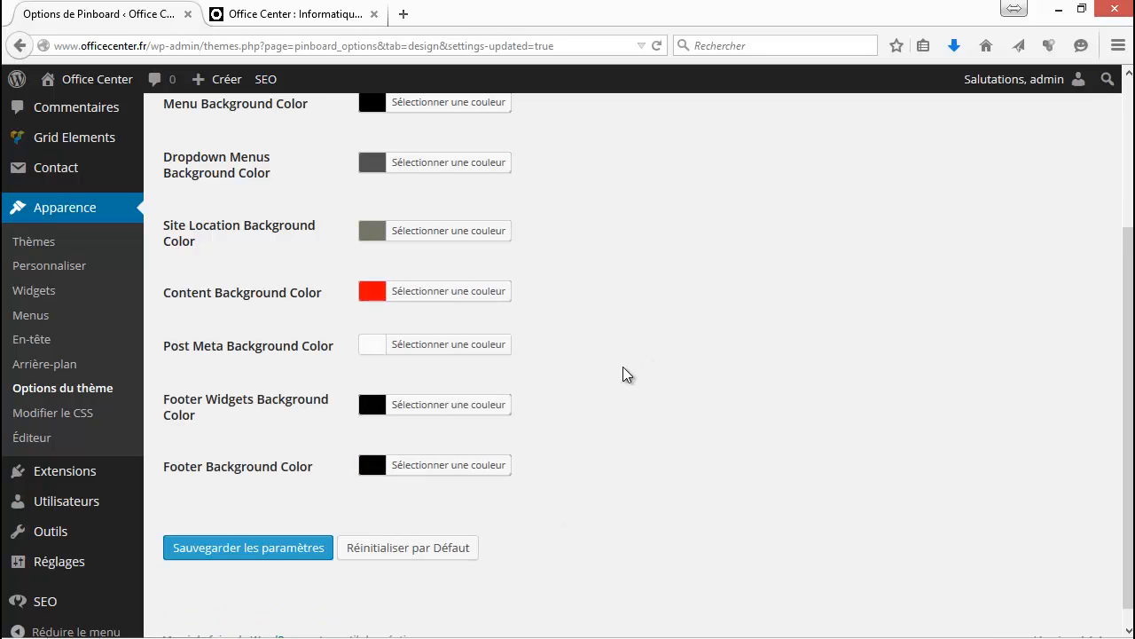
{"action": "scroll", "coordinate": [203, 453], "scroll_direction": "down", "scroll_amount": 1}
{"action": "left_click", "coordinate": [229, 531]}
Step: Reload the live home page, open the alarm system article and examine the content background on both pages
{"action": "left_click", "coordinate": [292, 15]}
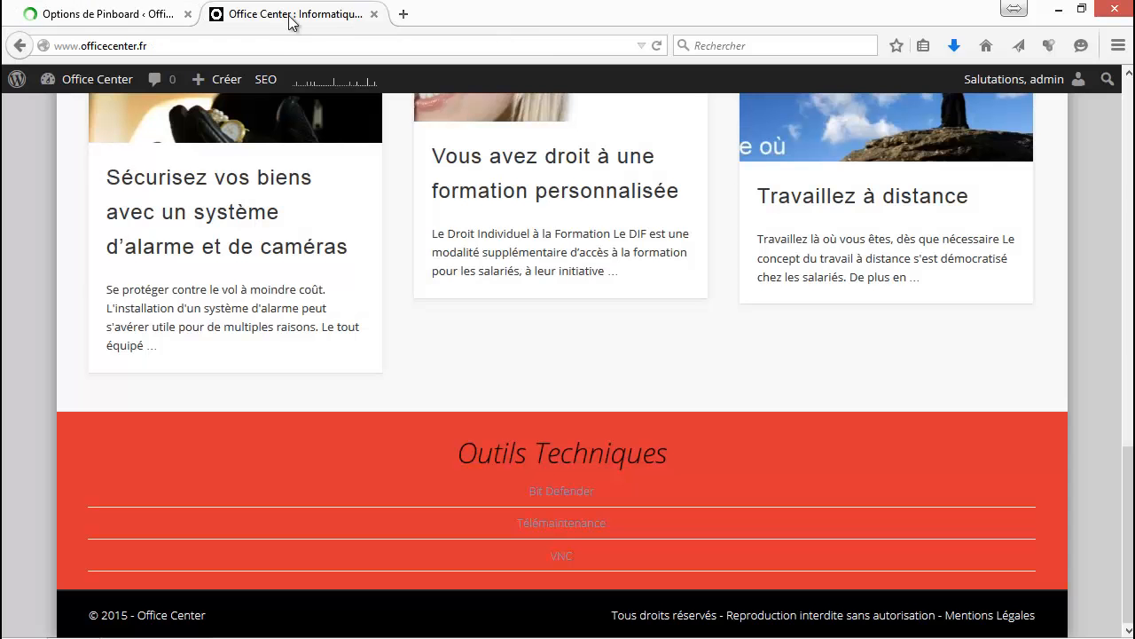
{"action": "left_click", "coordinate": [656, 45]}
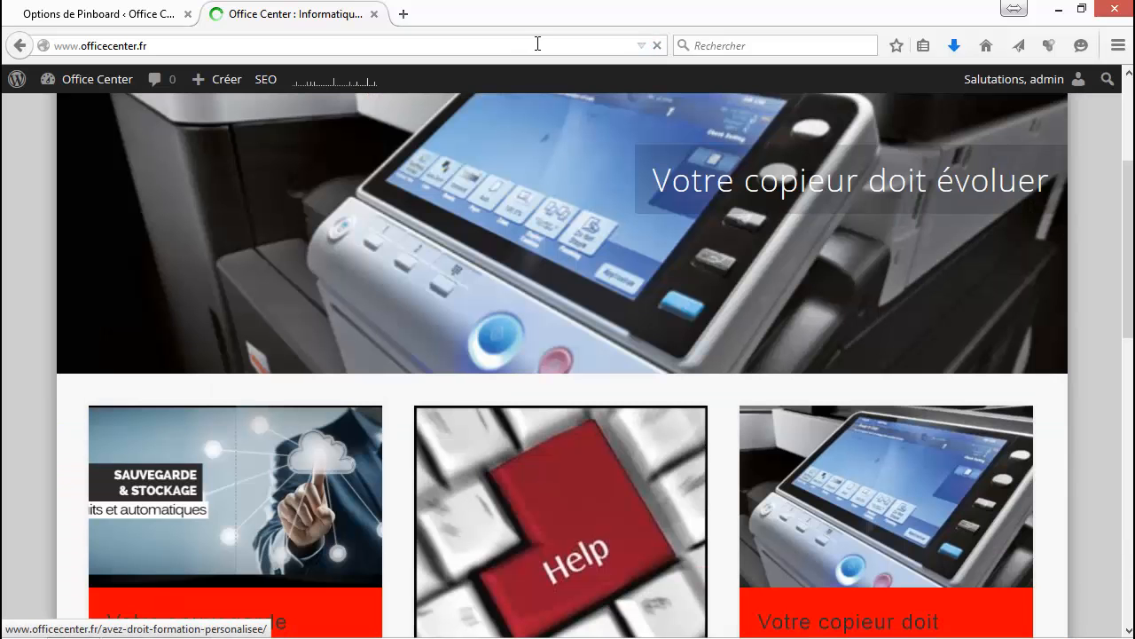
{"action": "scroll", "coordinate": [399, 306], "scroll_direction": "down", "scroll_amount": 5}
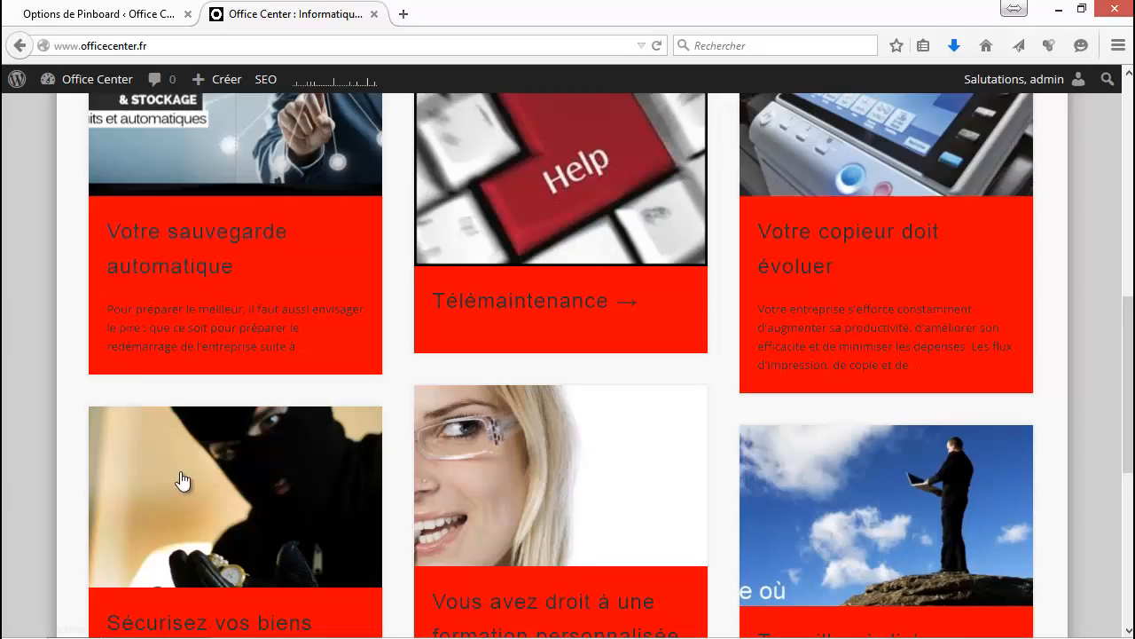
{"action": "scroll", "coordinate": [160, 417], "scroll_direction": "down", "scroll_amount": 4}
{"action": "left_click", "coordinate": [194, 340]}
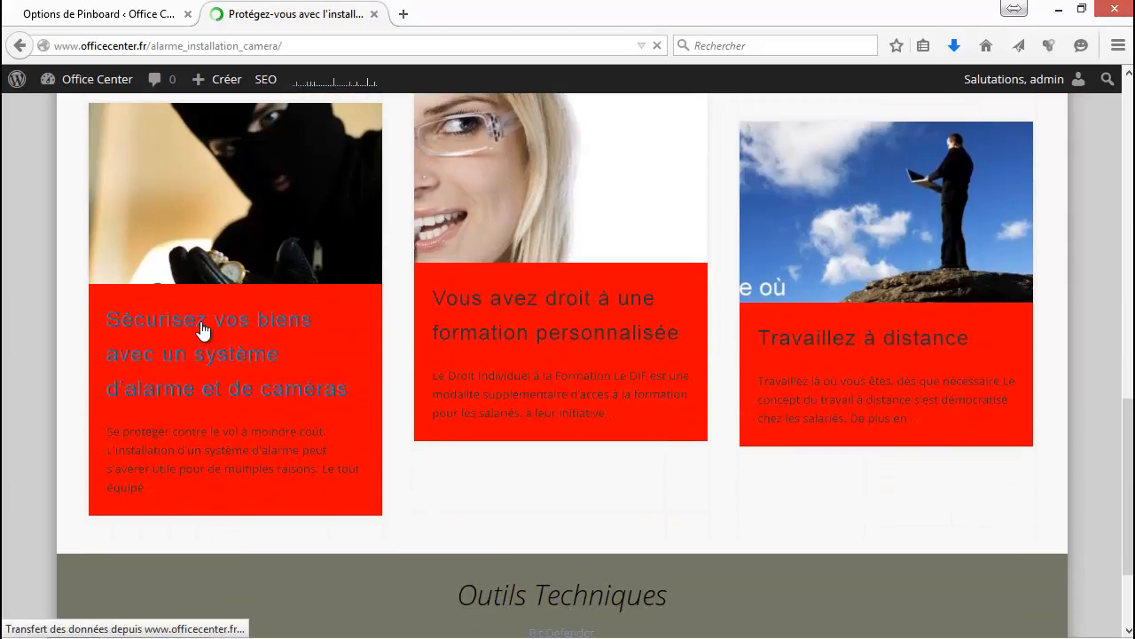
{"action": "scroll", "coordinate": [336, 389], "scroll_direction": "down", "scroll_amount": 6}
{"action": "scroll", "coordinate": [336, 389], "scroll_direction": "up", "scroll_amount": 8}
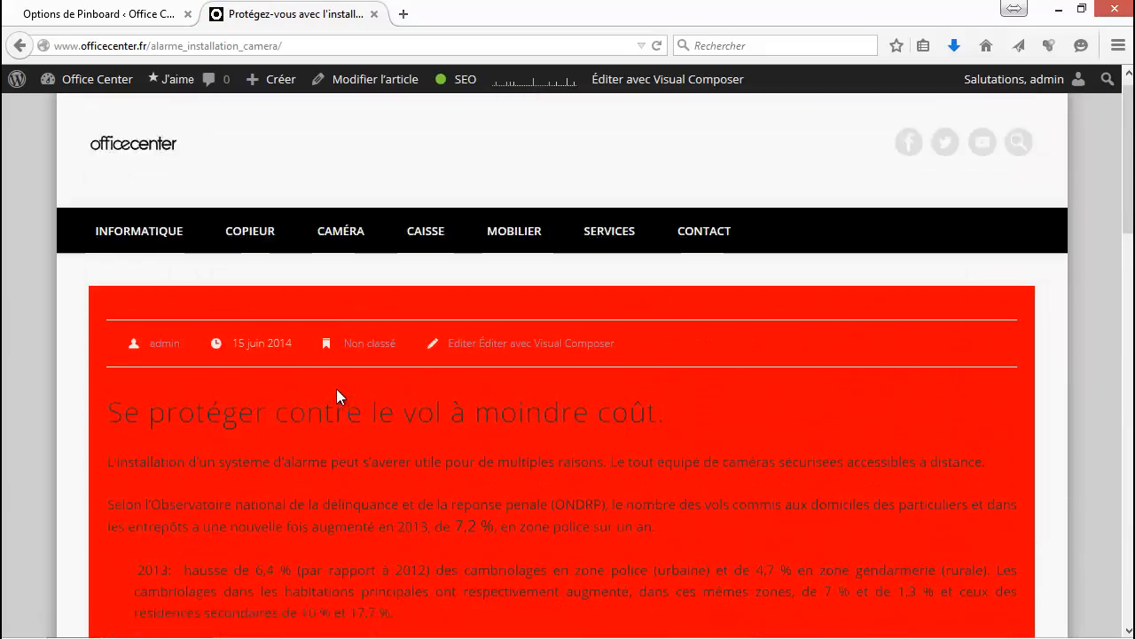
Step: Return to the theme's design options and set the content background color to #ffffff
{"action": "left_click", "coordinate": [105, 84]}
{"action": "key", "text": "ctrl+Tab"}
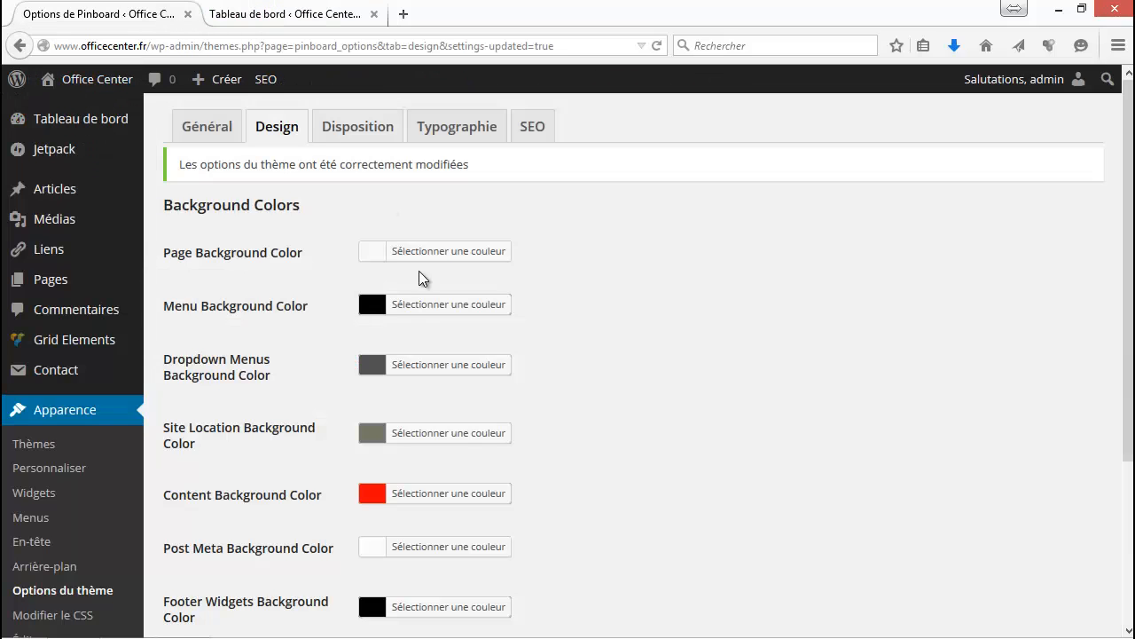
{"action": "scroll", "coordinate": [479, 355], "scroll_direction": "down", "scroll_amount": 3}
{"action": "left_click", "coordinate": [448, 399]}
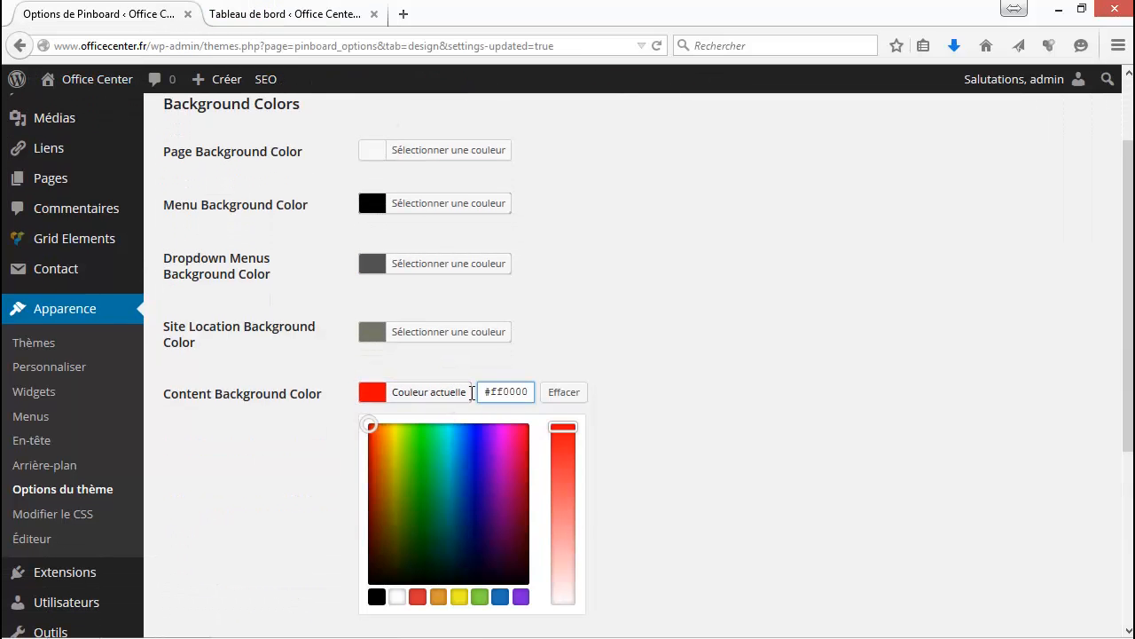
{"action": "double_click", "coordinate": [533, 392]}
{"action": "type", "text": "ffffff"}
{"action": "left_click", "coordinate": [461, 391]}
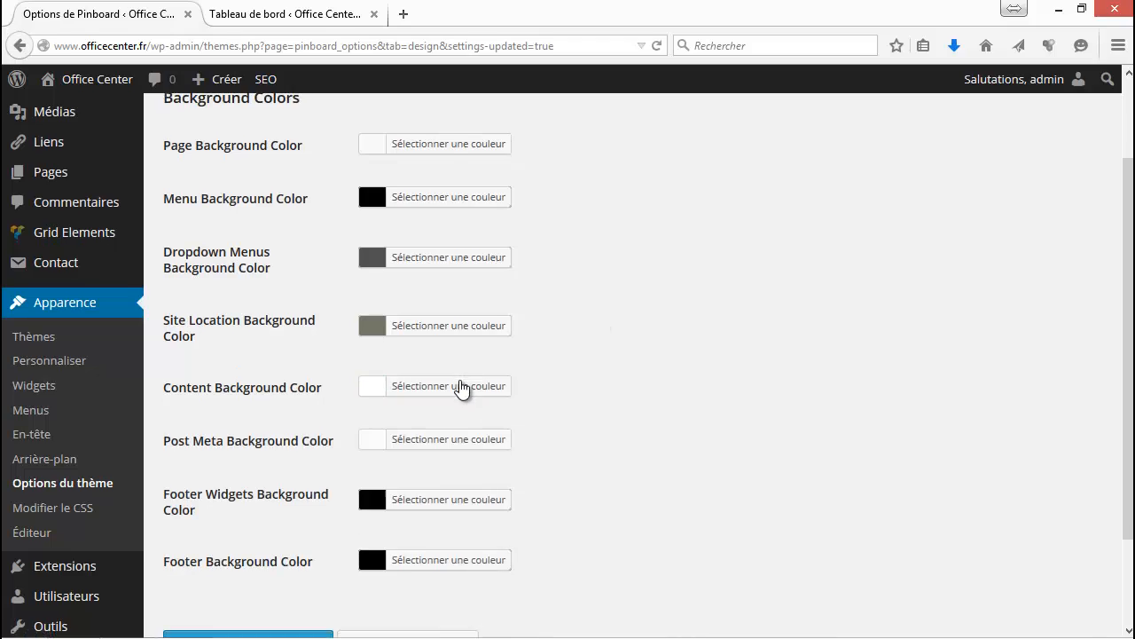
Step: Copy the footer widgets background color code, set that color to the red preset swatch and save the design settings
{"action": "scroll", "coordinate": [249, 361], "scroll_direction": "down", "scroll_amount": 3}
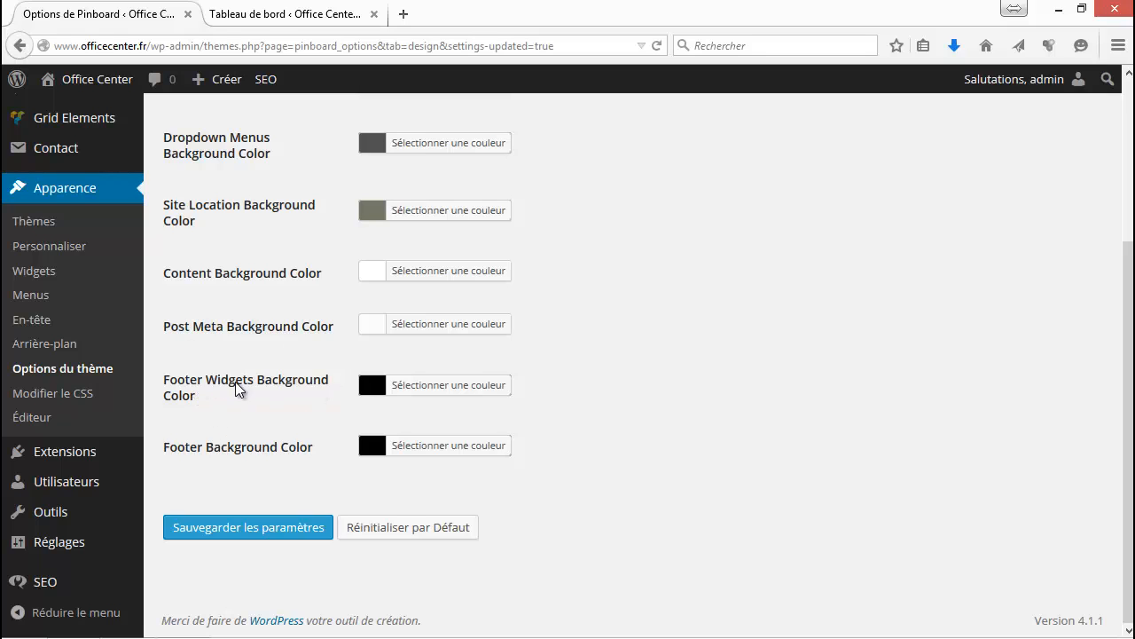
{"action": "left_click", "coordinate": [385, 389]}
{"action": "left_click_drag", "start_coordinate": [534, 377], "coordinate": [450, 380]}
{"action": "key", "text": "ctrl+c"}
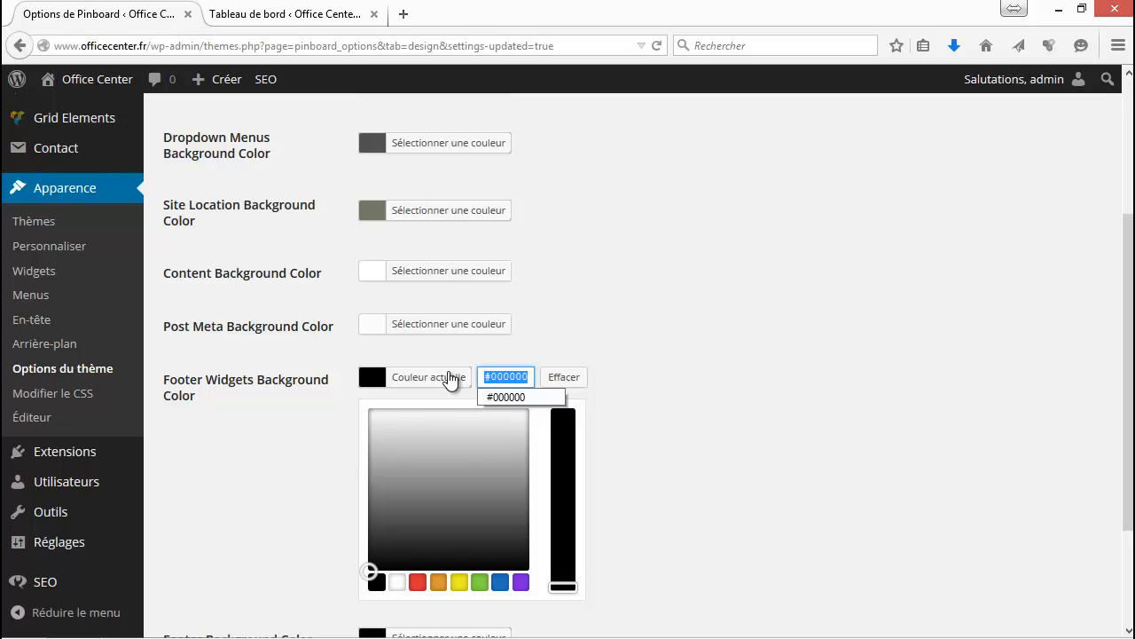
{"action": "left_click", "coordinate": [420, 583]}
{"action": "left_click", "coordinate": [585, 489]}
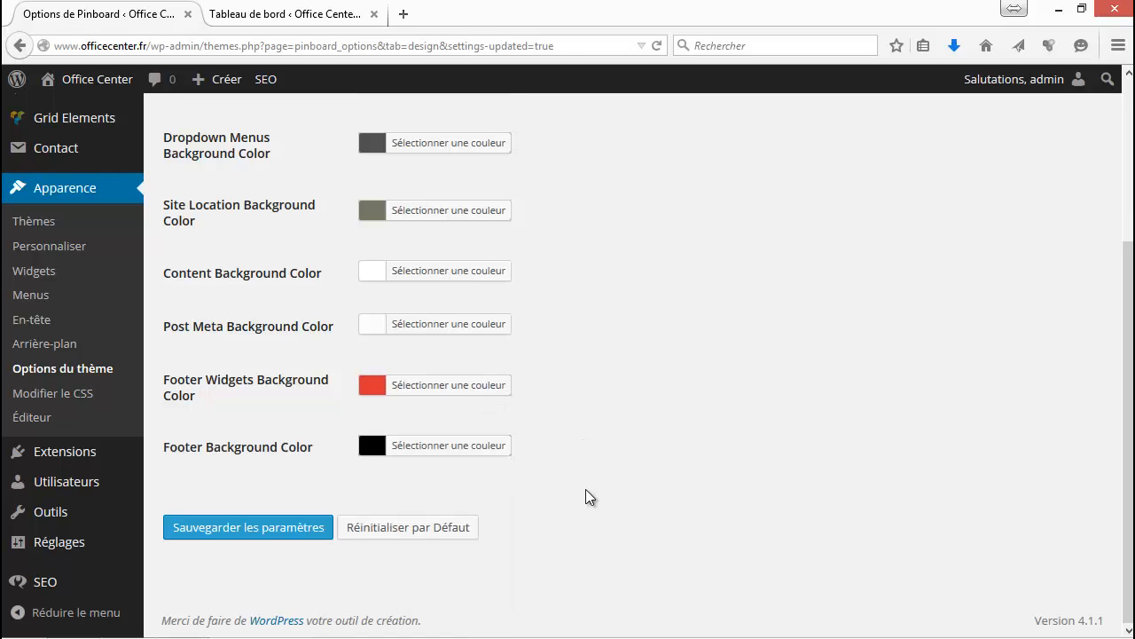
{"action": "left_click", "coordinate": [311, 529]}
Step: Open the live home page from the dashboard and look for the footer widgets color from header to footer
{"action": "left_click", "coordinate": [325, 9]}
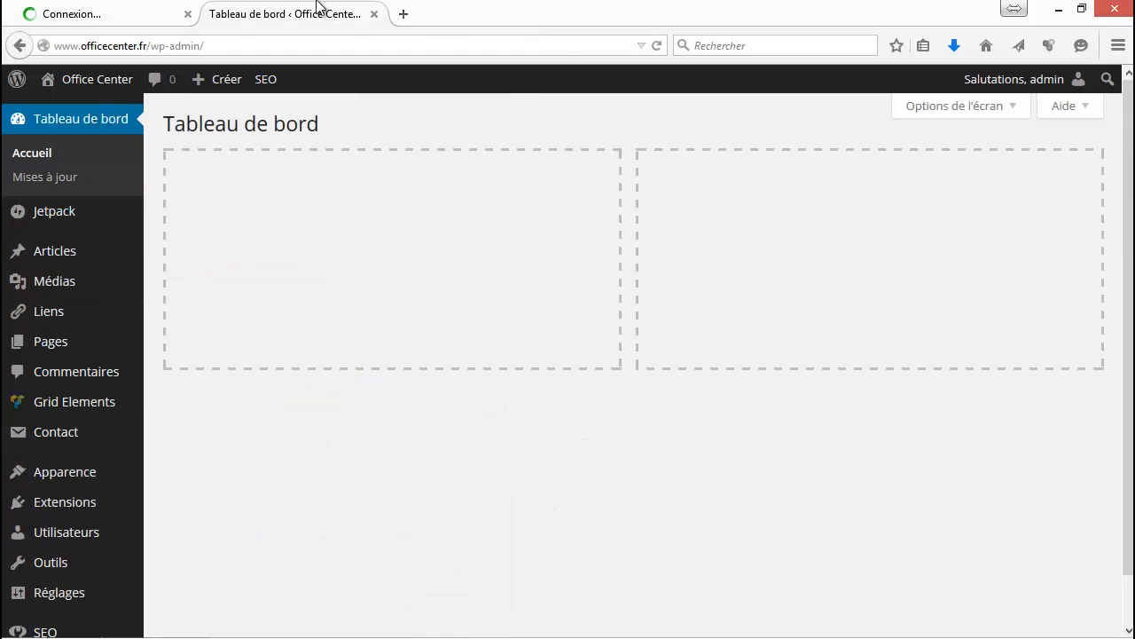
{"action": "left_click", "coordinate": [144, 12]}
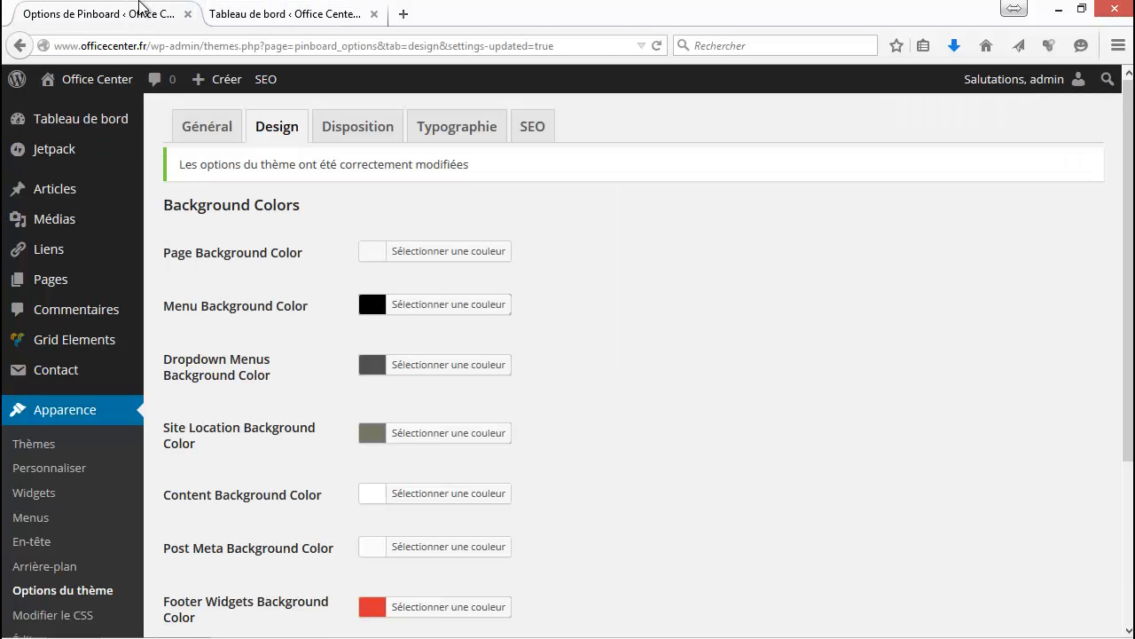
{"action": "left_click", "coordinate": [266, 18]}
{"action": "left_click", "coordinate": [96, 79]}
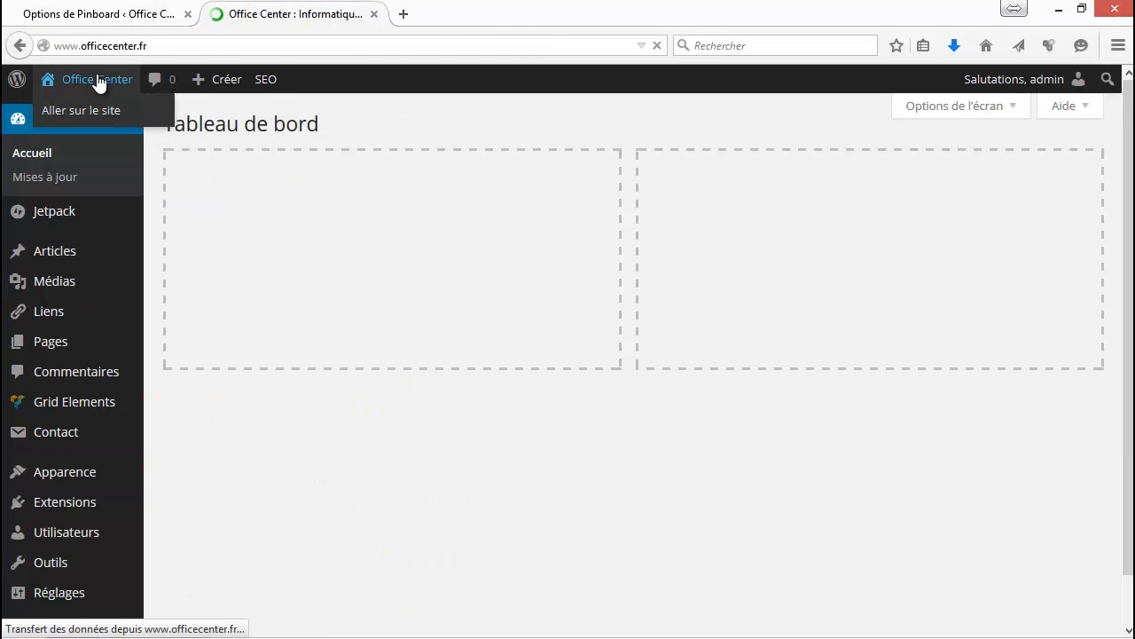
{"action": "scroll", "coordinate": [486, 240], "scroll_direction": "down", "scroll_amount": 6}
{"action": "scroll", "coordinate": [486, 239], "scroll_direction": "down", "scroll_amount": 1}
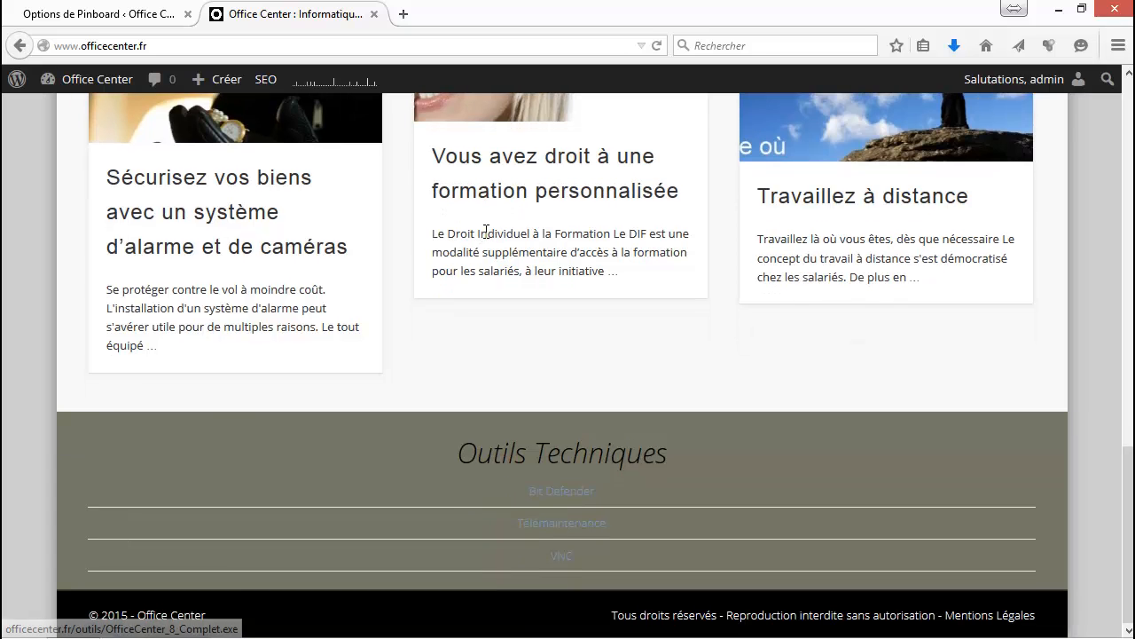
{"action": "scroll", "coordinate": [480, 233], "scroll_direction": "up", "scroll_amount": 10}
{"action": "scroll", "coordinate": [461, 243], "scroll_direction": "up", "scroll_amount": 1}
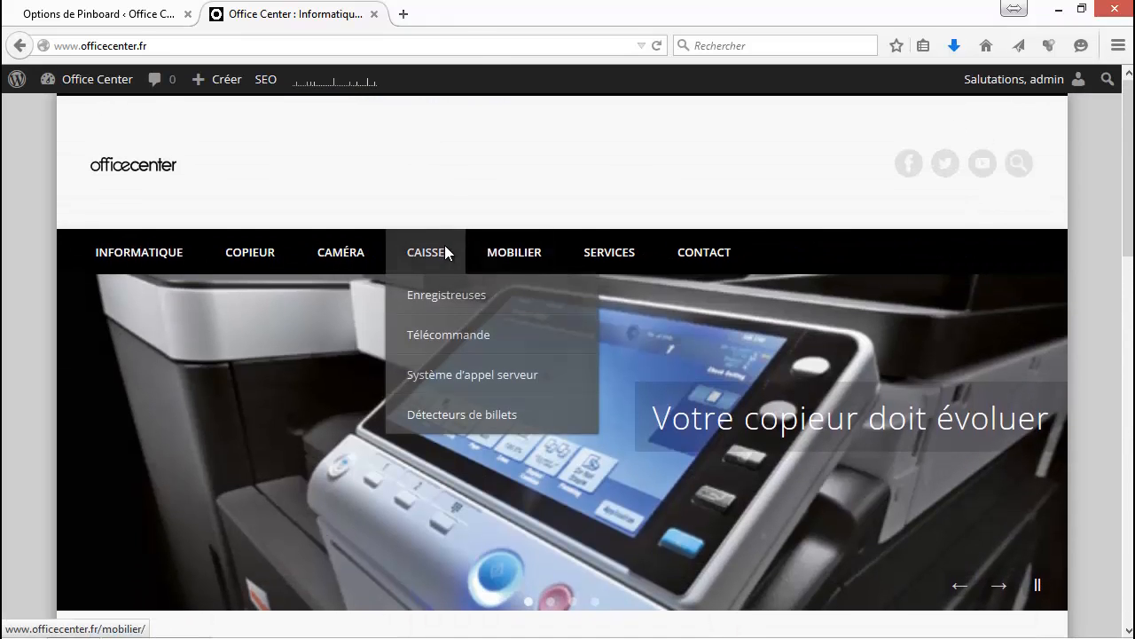
{"action": "scroll", "coordinate": [446, 247], "scroll_direction": "down", "scroll_amount": 10}
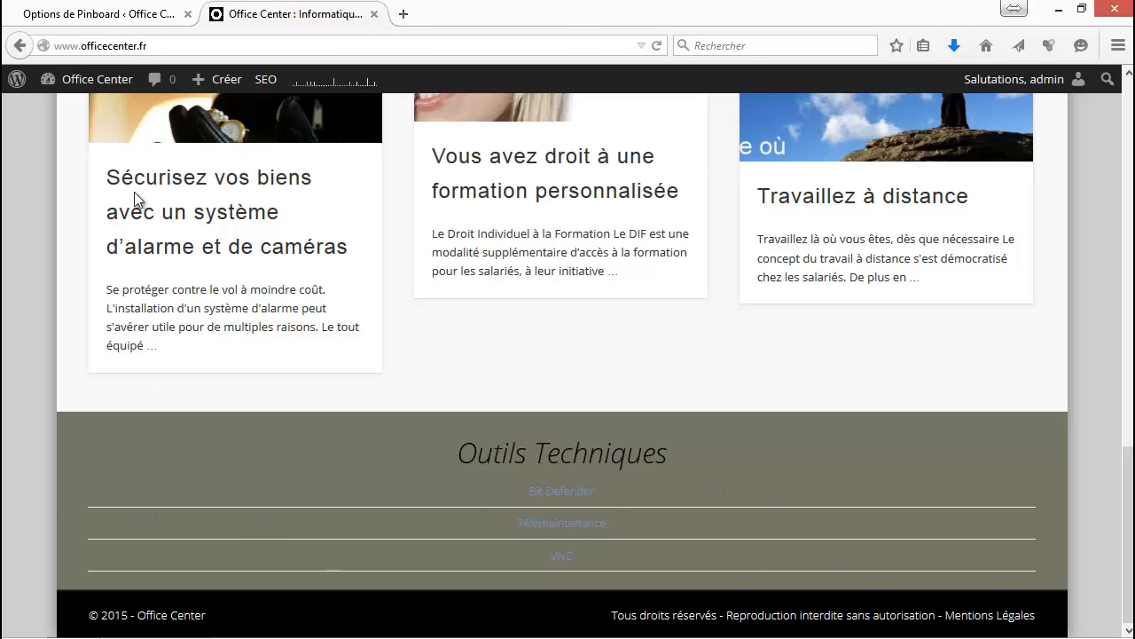
Step: Return to the design options and set the footer widgets background color to the copied code #000000
{"action": "key", "text": "ctrl+Tab"}
{"action": "scroll", "coordinate": [399, 426], "scroll_direction": "down", "scroll_amount": 3}
{"action": "left_click", "coordinate": [443, 388]}
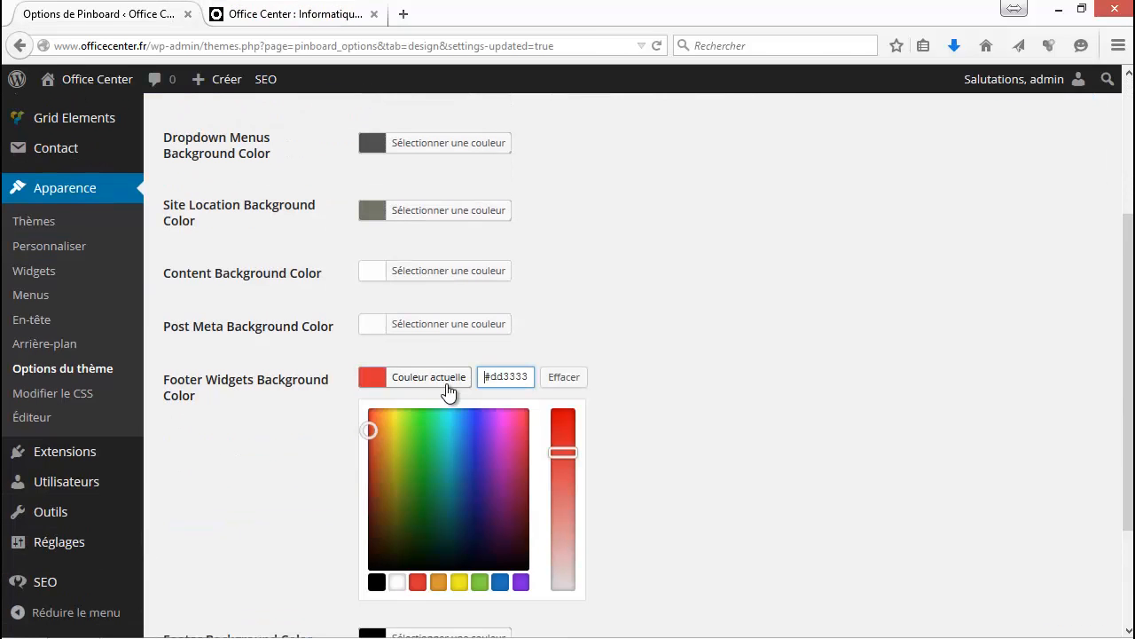
{"action": "left_click_drag", "start_coordinate": [530, 373], "coordinate": [381, 369]}
{"action": "key", "text": "ctrl+v"}
{"action": "left_click", "coordinate": [589, 394]}
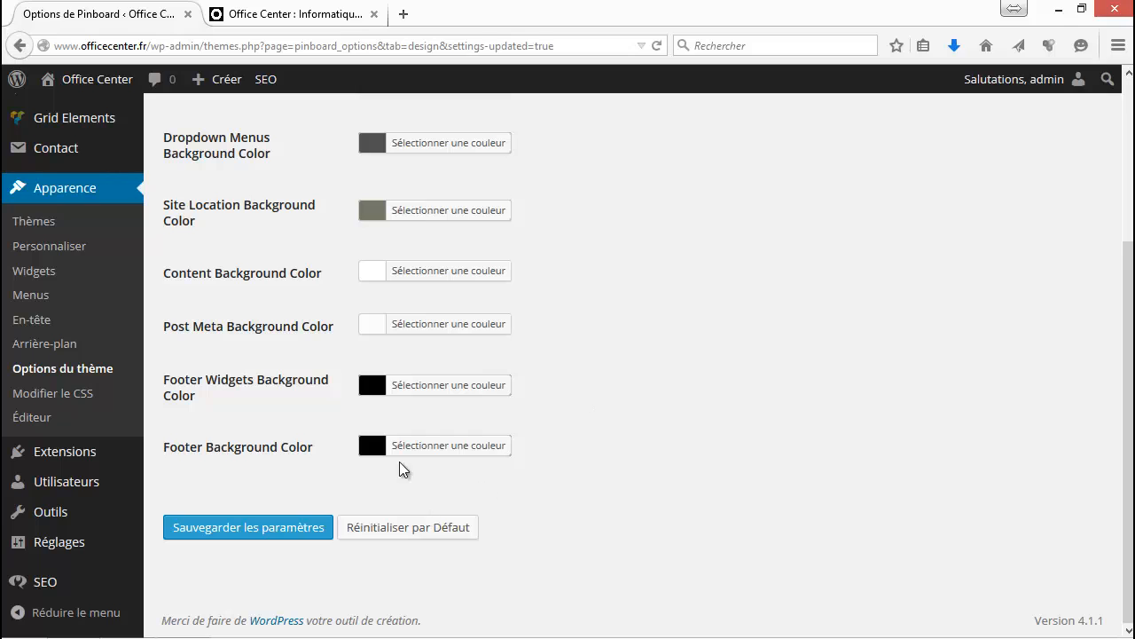
Step: Copy the footer background color code, set that color to the red preset swatch #dd3333 and save the design settings
{"action": "left_click", "coordinate": [426, 451]}
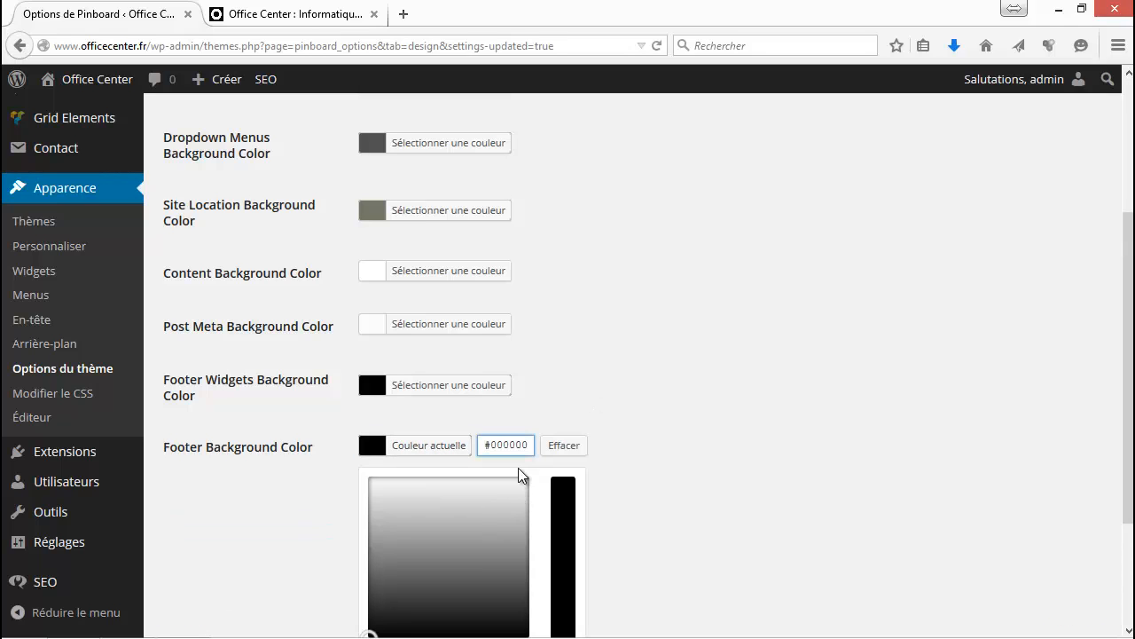
{"action": "left_click_drag", "start_coordinate": [529, 449], "coordinate": [457, 405]}
{"action": "key", "text": "ctrl+c"}
{"action": "scroll", "coordinate": [592, 366], "scroll_direction": "down", "scroll_amount": 3}
{"action": "left_click", "coordinate": [416, 482]}
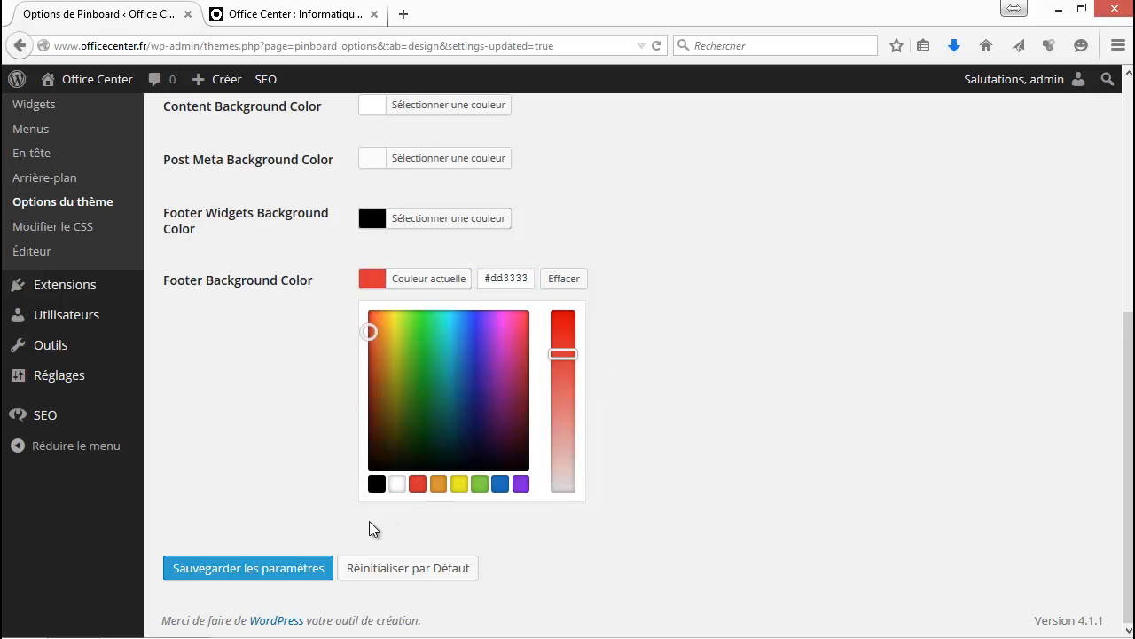
{"action": "left_click", "coordinate": [317, 565]}
Step: Reload the live home page and examine the footer bar with the copyright line
{"action": "left_click", "coordinate": [292, 15]}
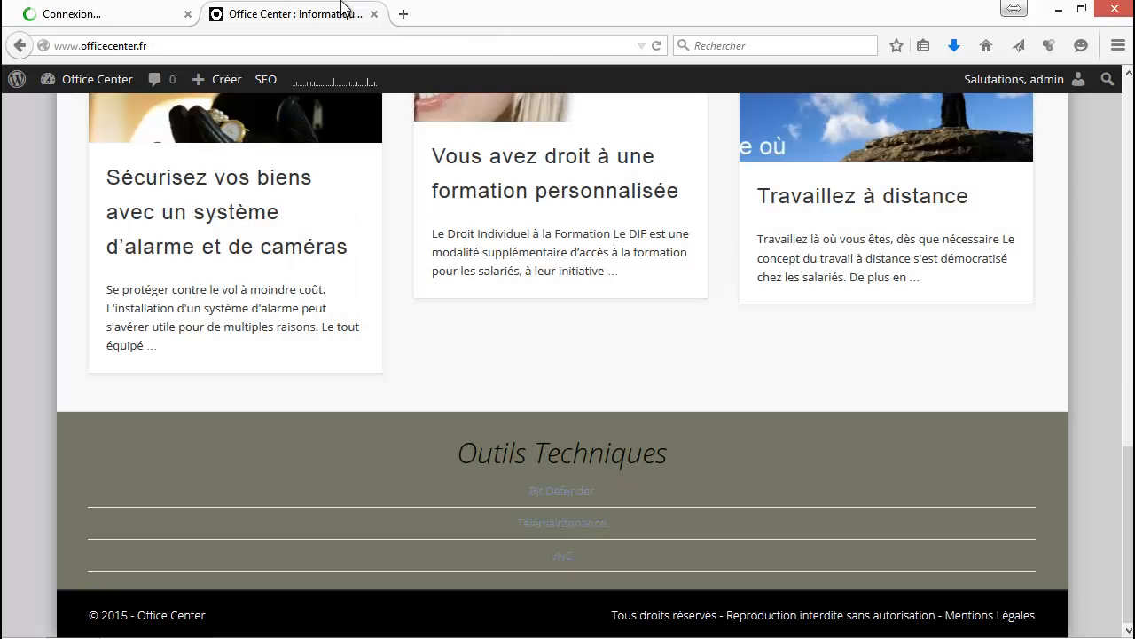
{"action": "left_click", "coordinate": [658, 45]}
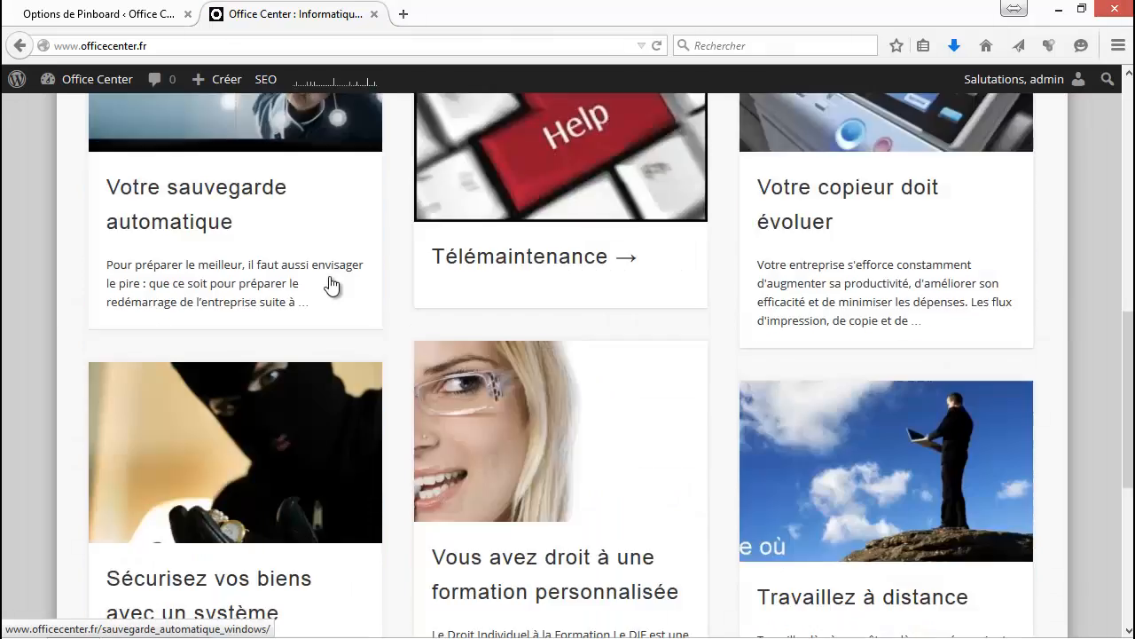
{"action": "scroll", "coordinate": [331, 284], "scroll_direction": "down", "scroll_amount": 5}
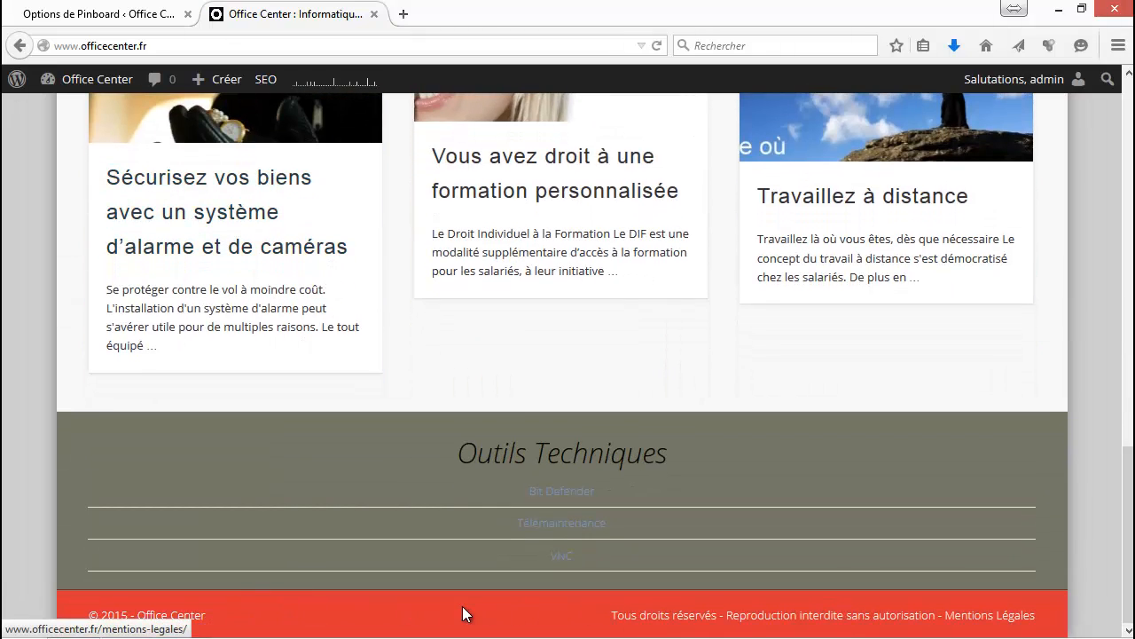
Step: Return to the design options, set the footer background color to the copied code #000000 and save the settings
{"action": "left_click", "coordinate": [147, 7]}
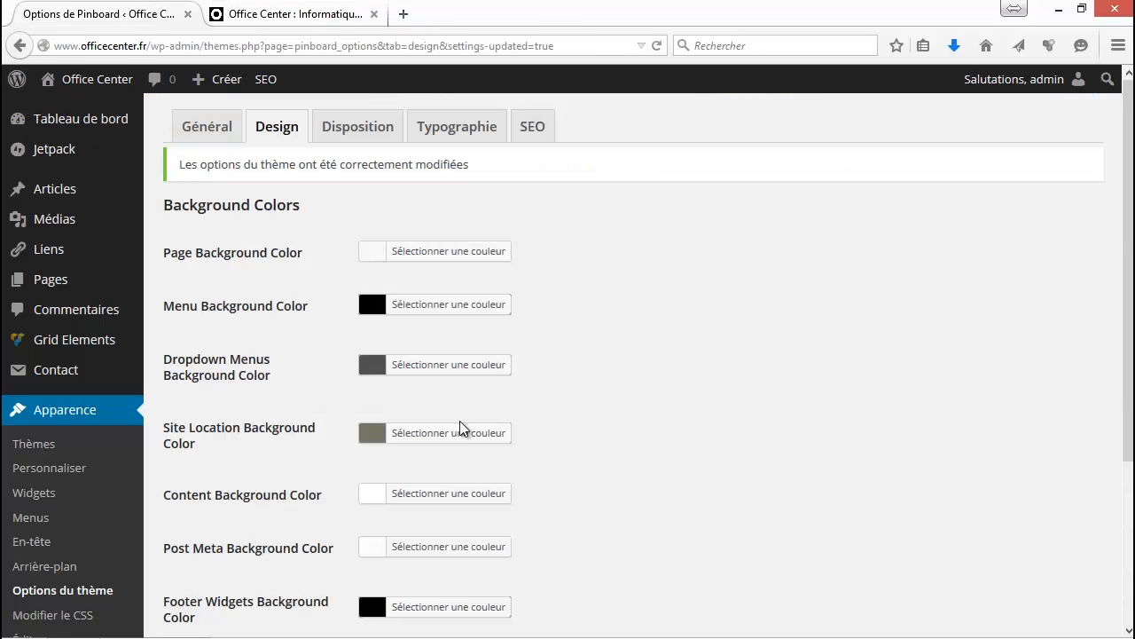
{"action": "scroll", "coordinate": [458, 431], "scroll_direction": "down", "scroll_amount": 3}
{"action": "left_click", "coordinate": [463, 451]}
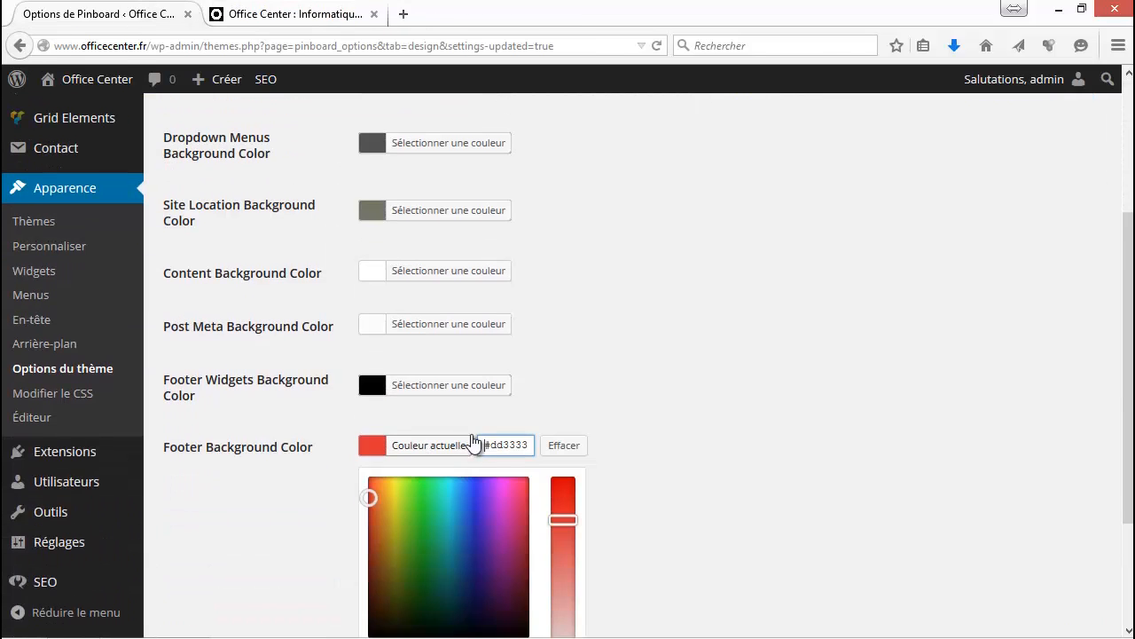
{"action": "left_click_drag", "start_coordinate": [530, 446], "coordinate": [450, 448]}
{"action": "key", "text": "ctrl+v"}
{"action": "left_click", "coordinate": [581, 414]}
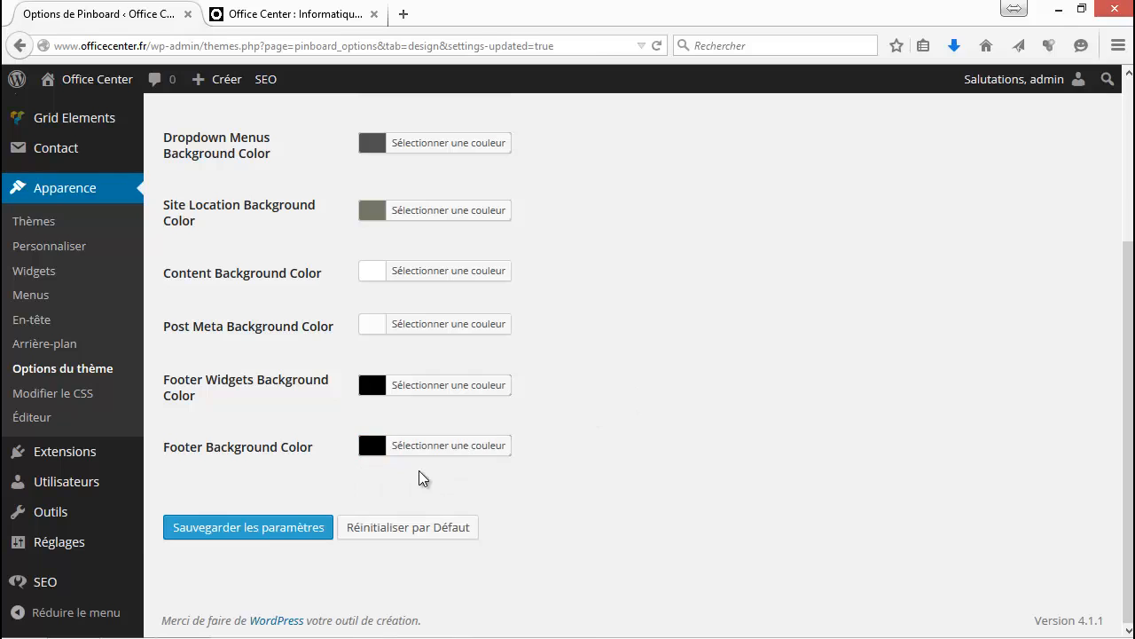
{"action": "left_click", "coordinate": [279, 527]}
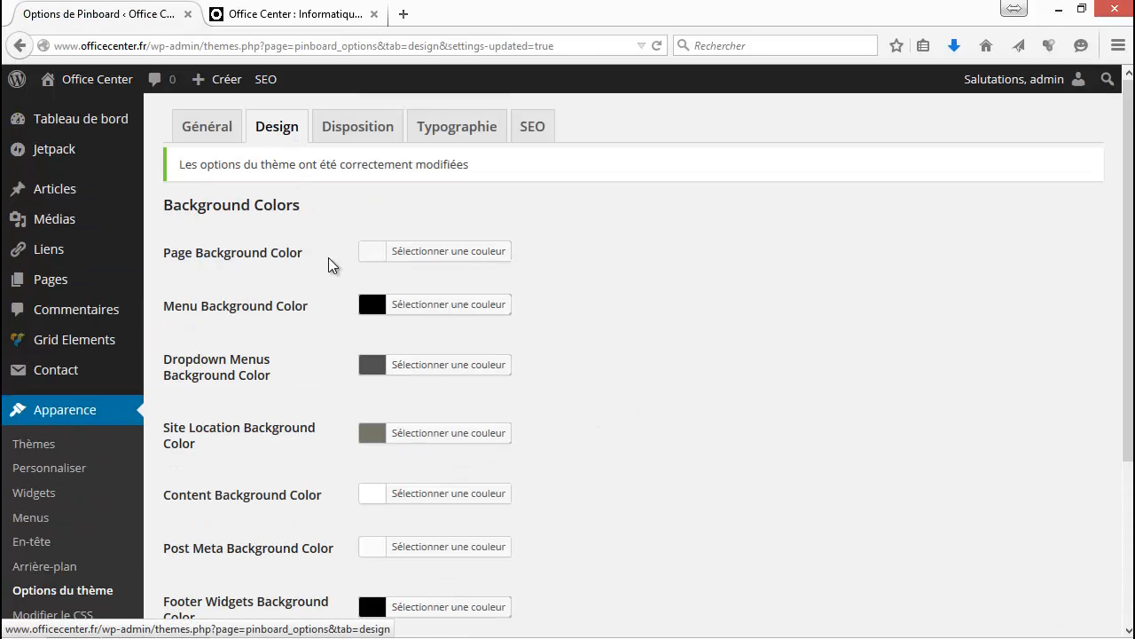
{"action": "scroll", "coordinate": [318, 293], "scroll_direction": "down", "scroll_amount": 4}
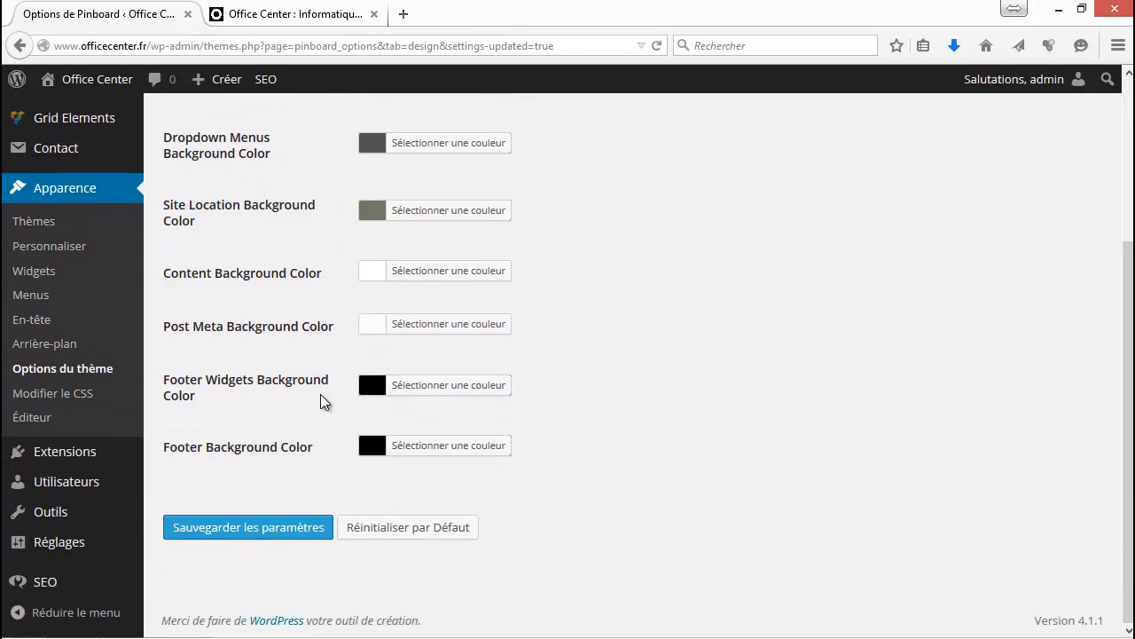
Step: Open the theme's layout options, choose the first default layout with a sidebar beside the content and save the settings
{"action": "scroll", "coordinate": [320, 355], "scroll_direction": "up", "scroll_amount": 4}
{"action": "left_click", "coordinate": [345, 125]}
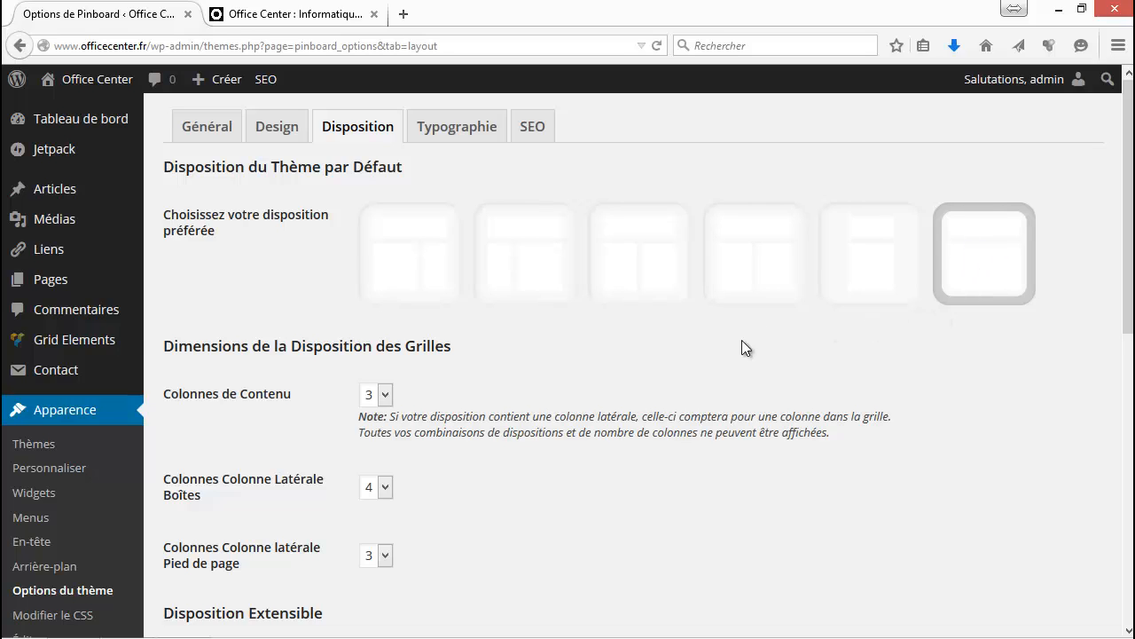
{"action": "left_click", "coordinate": [415, 240]}
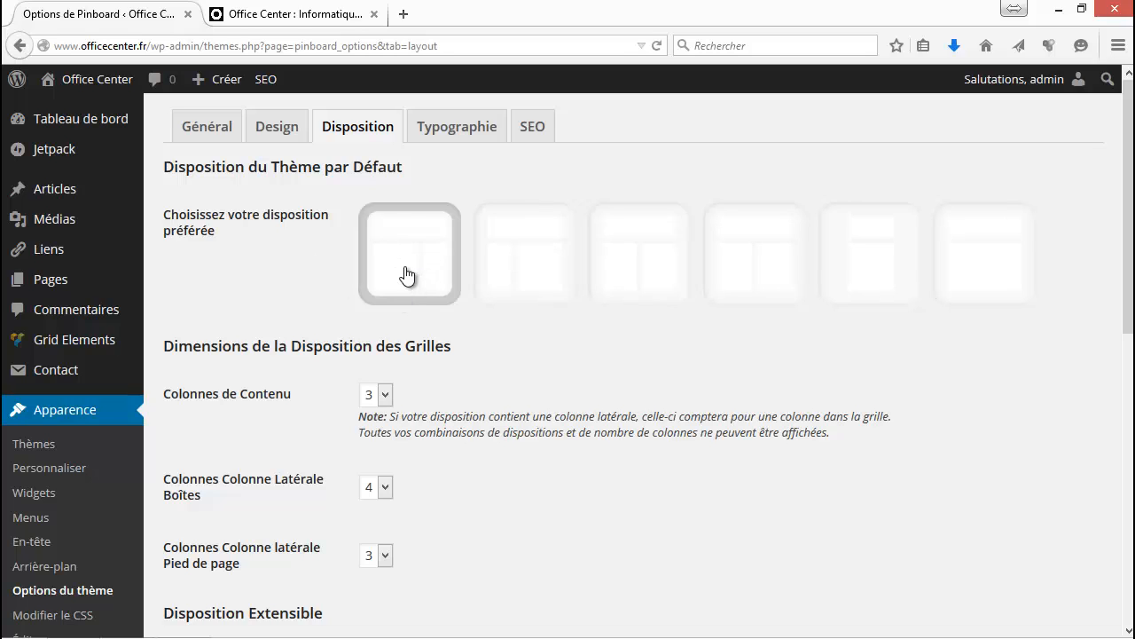
{"action": "scroll", "coordinate": [375, 396], "scroll_direction": "down", "scroll_amount": 10}
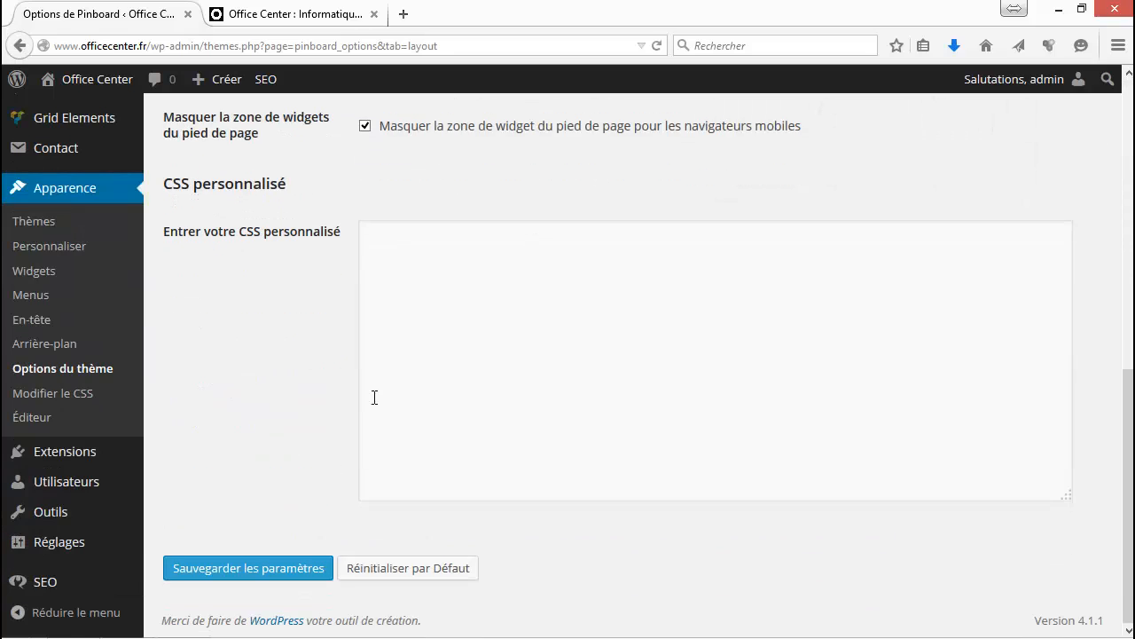
{"action": "left_click", "coordinate": [282, 568]}
Step: Switch to the live home page and look over how the article cards are currently arranged
{"action": "left_click", "coordinate": [271, 12]}
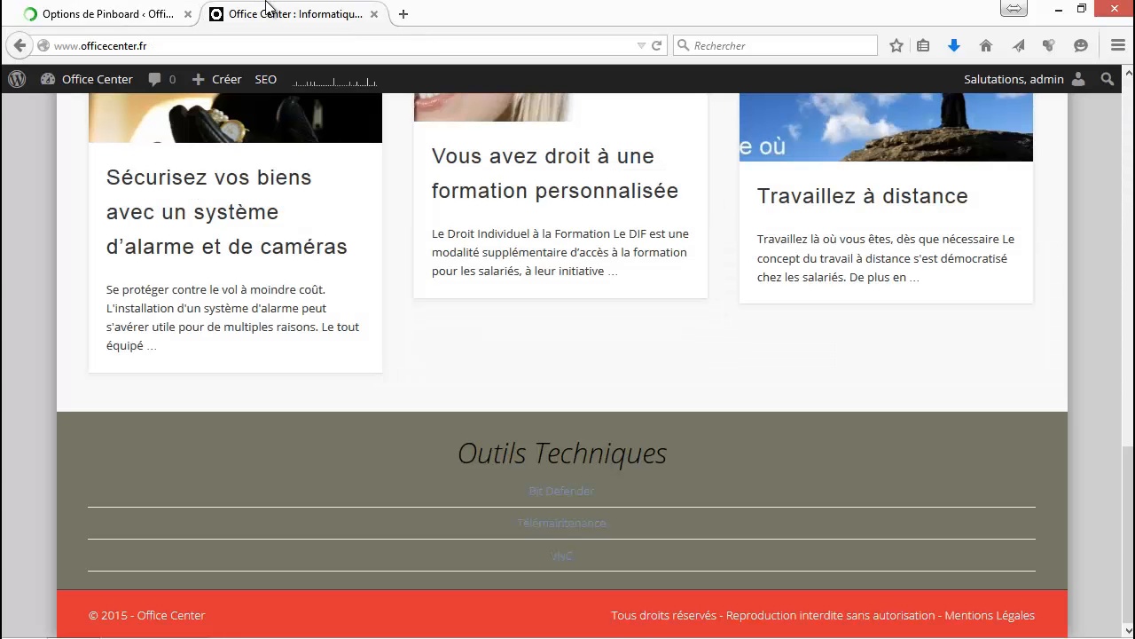
{"action": "scroll", "coordinate": [461, 155], "scroll_direction": "down", "scroll_amount": 5}
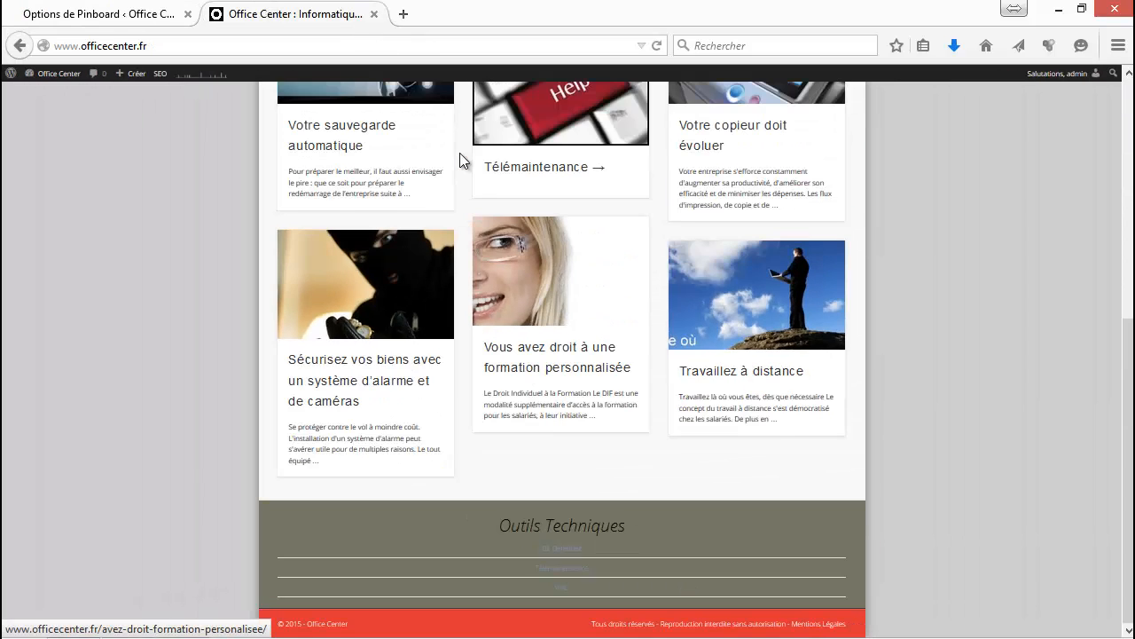
{"action": "scroll", "coordinate": [461, 155], "scroll_direction": "up", "scroll_amount": 3}
{"action": "scroll", "coordinate": [460, 153], "scroll_direction": "up", "scroll_amount": 4}
{"action": "scroll", "coordinate": [873, 323], "scroll_direction": "down", "scroll_amount": 4}
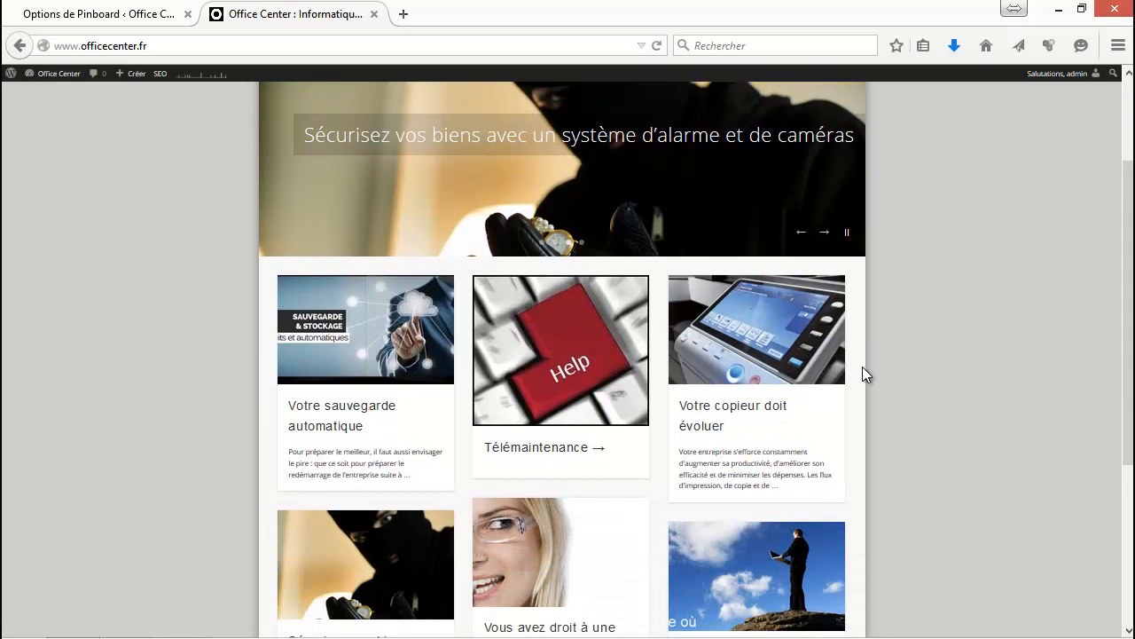
Step: Reload the live home page and examine the sidebar from the Page list down to the contact block
{"action": "left_click", "coordinate": [655, 46]}
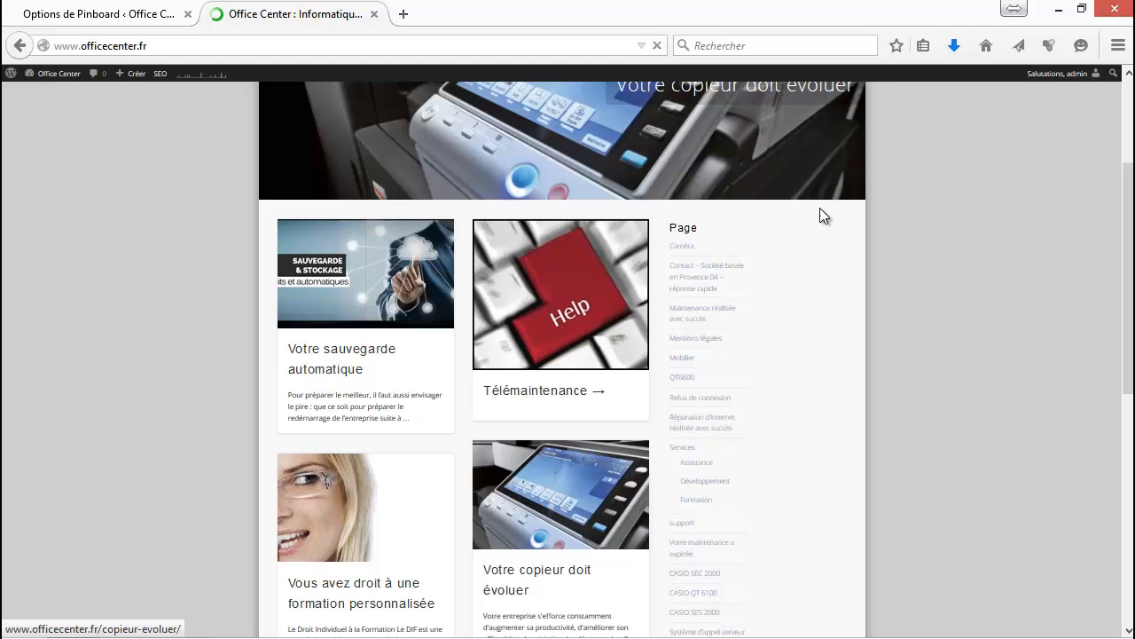
{"action": "scroll", "coordinate": [825, 221], "scroll_direction": "down", "scroll_amount": 2}
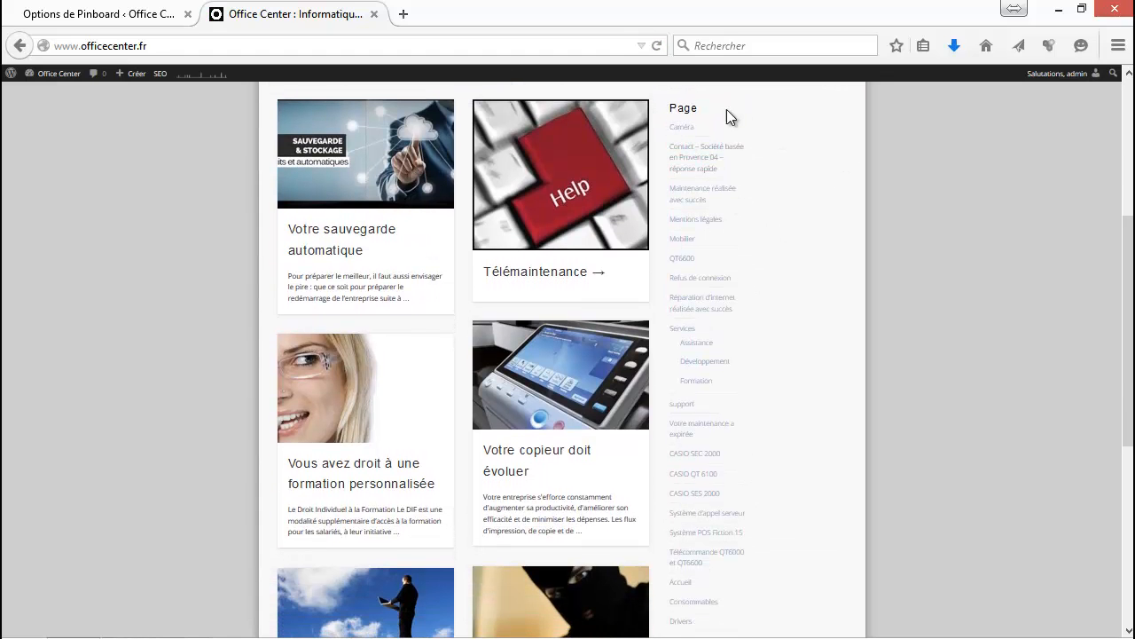
{"action": "left_click_drag", "start_coordinate": [793, 334], "coordinate": [818, 381]}
{"action": "scroll", "coordinate": [839, 357], "scroll_direction": "down", "scroll_amount": 4}
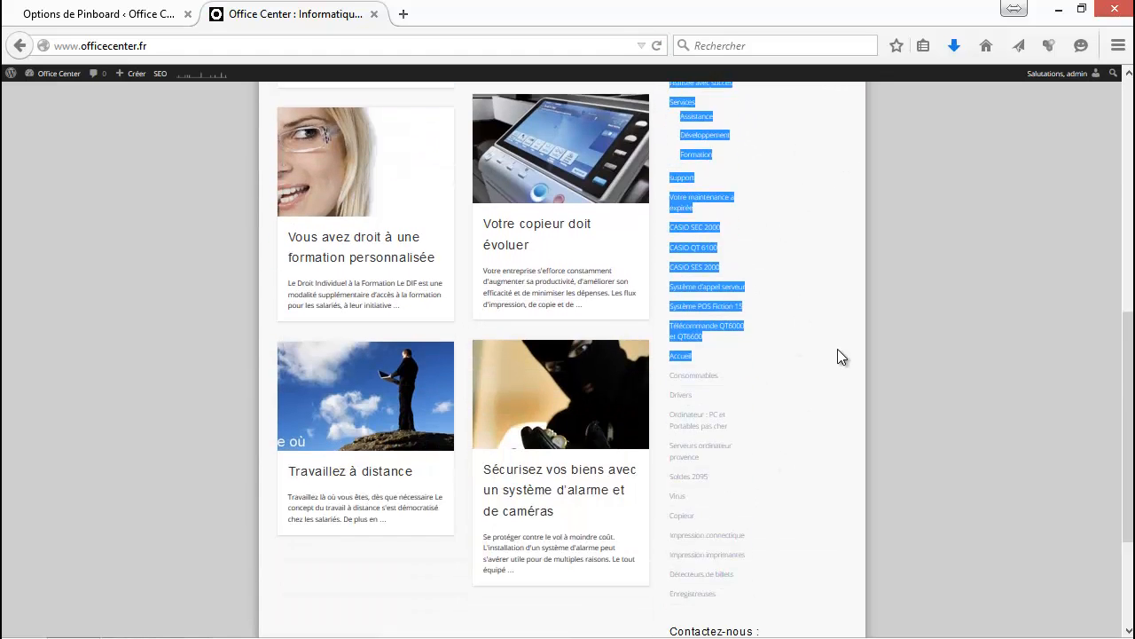
{"action": "left_click", "coordinate": [706, 505]}
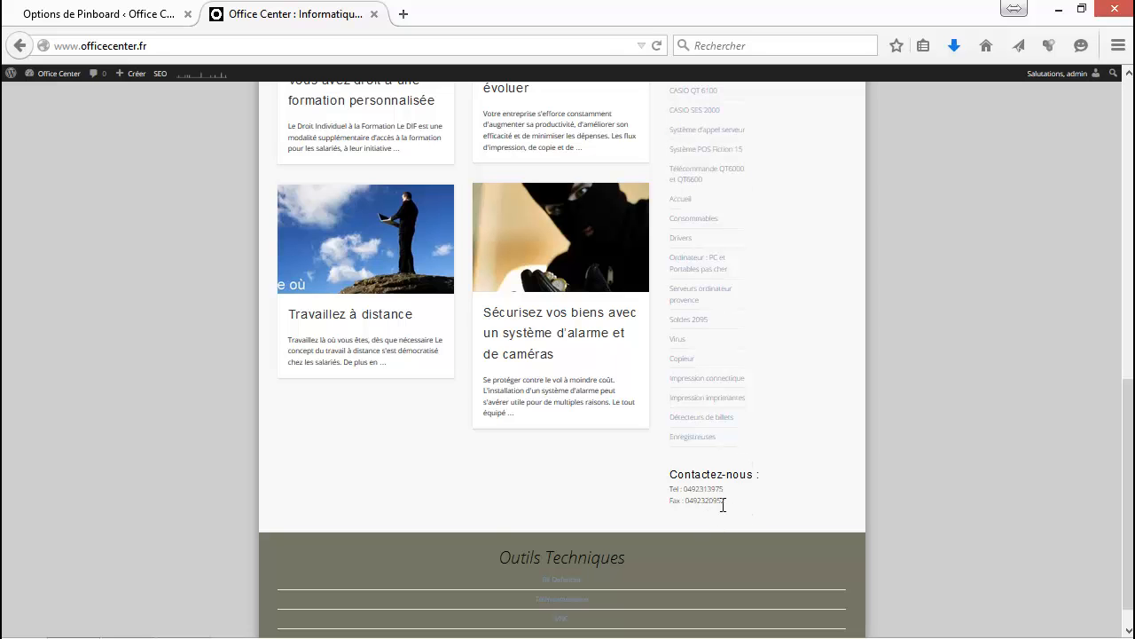
{"action": "scroll", "coordinate": [712, 456], "scroll_direction": "up", "scroll_amount": 2}
{"action": "scroll", "coordinate": [694, 223], "scroll_direction": "up", "scroll_amount": 3}
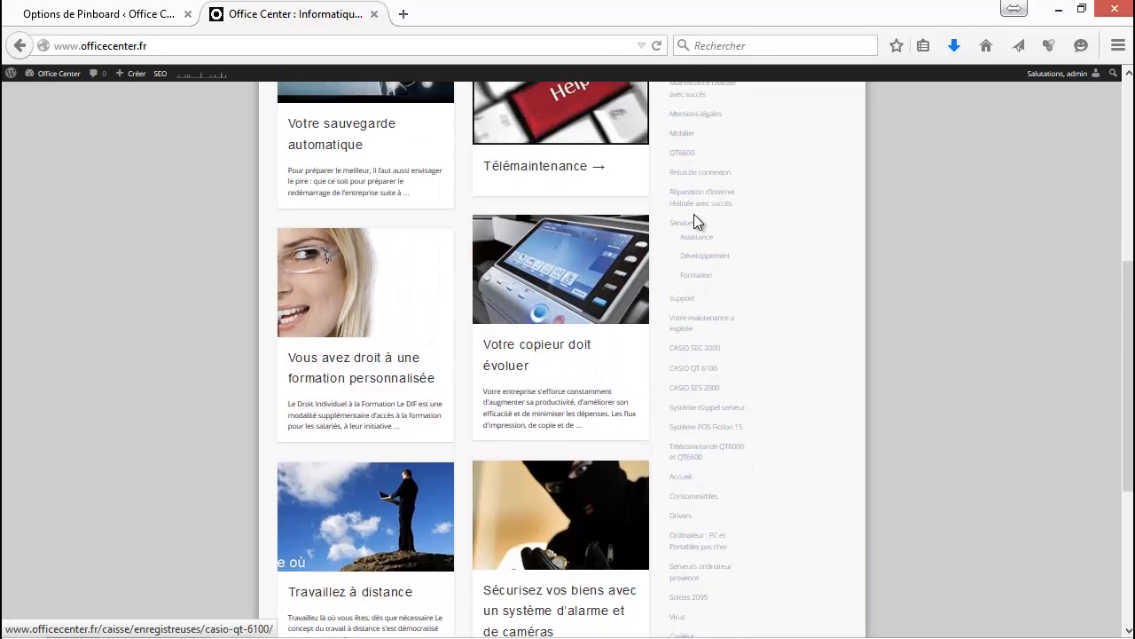
{"action": "scroll", "coordinate": [681, 404], "scroll_direction": "up", "scroll_amount": 4}
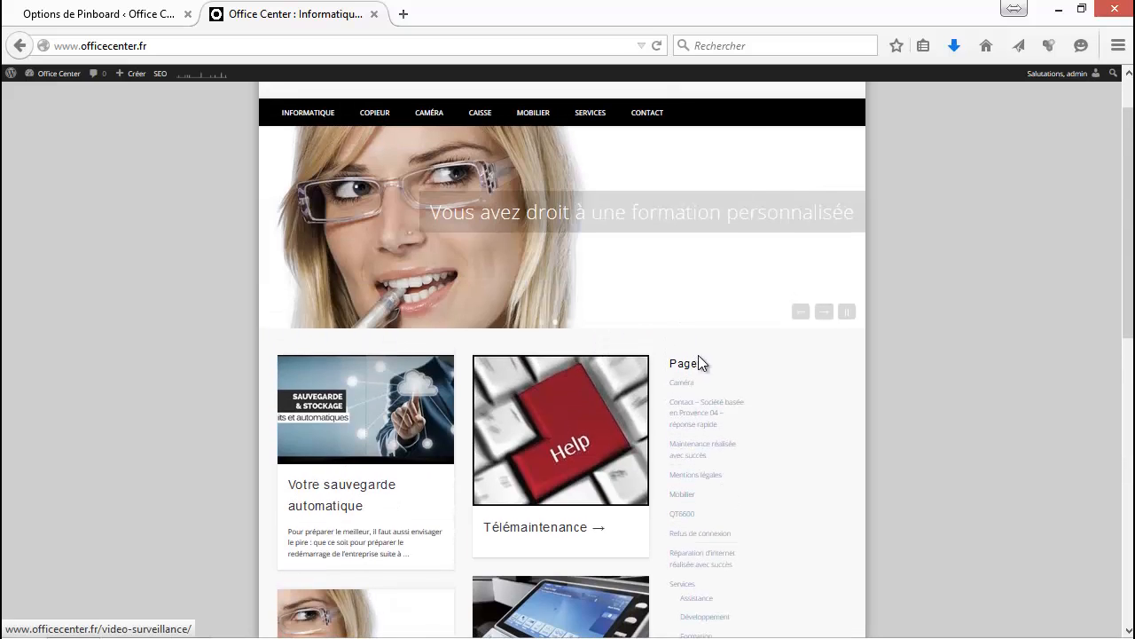
Step: Return to the layout options, choose the second default layout with the sidebar before the content and save the settings
{"action": "left_click", "coordinate": [129, 10]}
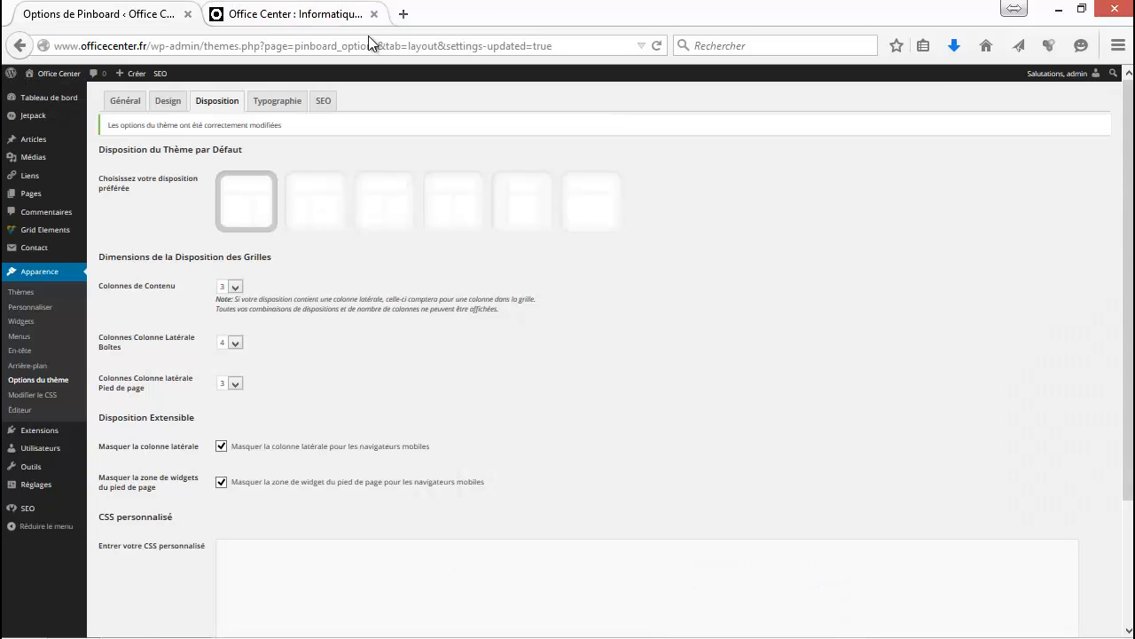
{"action": "left_click", "coordinate": [326, 192]}
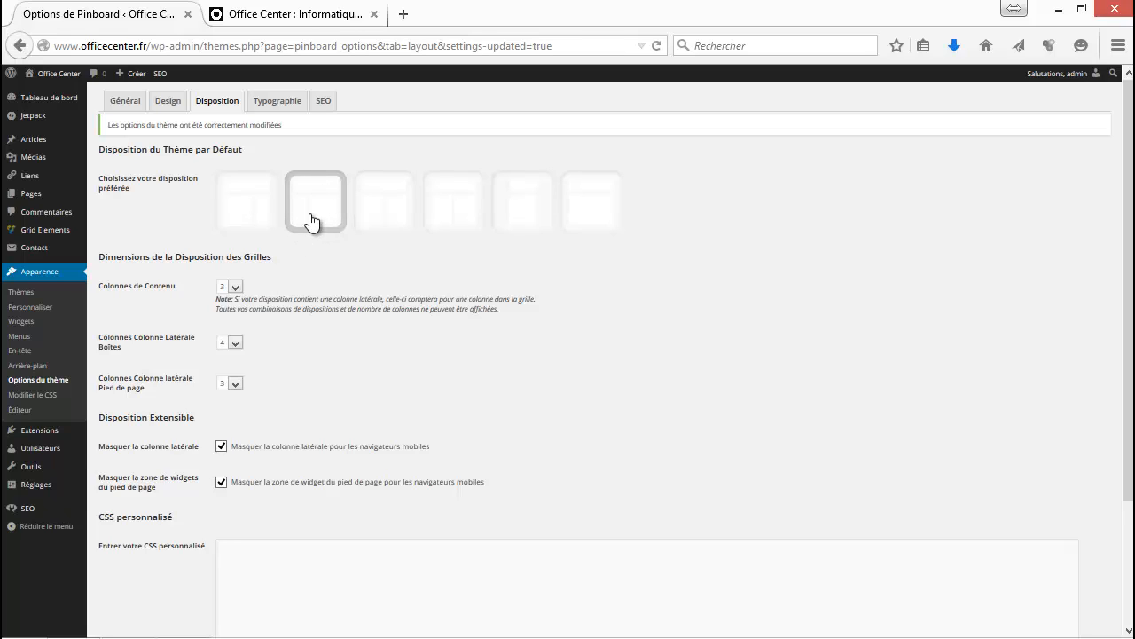
{"action": "scroll", "coordinate": [301, 222], "scroll_direction": "down", "scroll_amount": 3}
{"action": "left_click", "coordinate": [147, 596]}
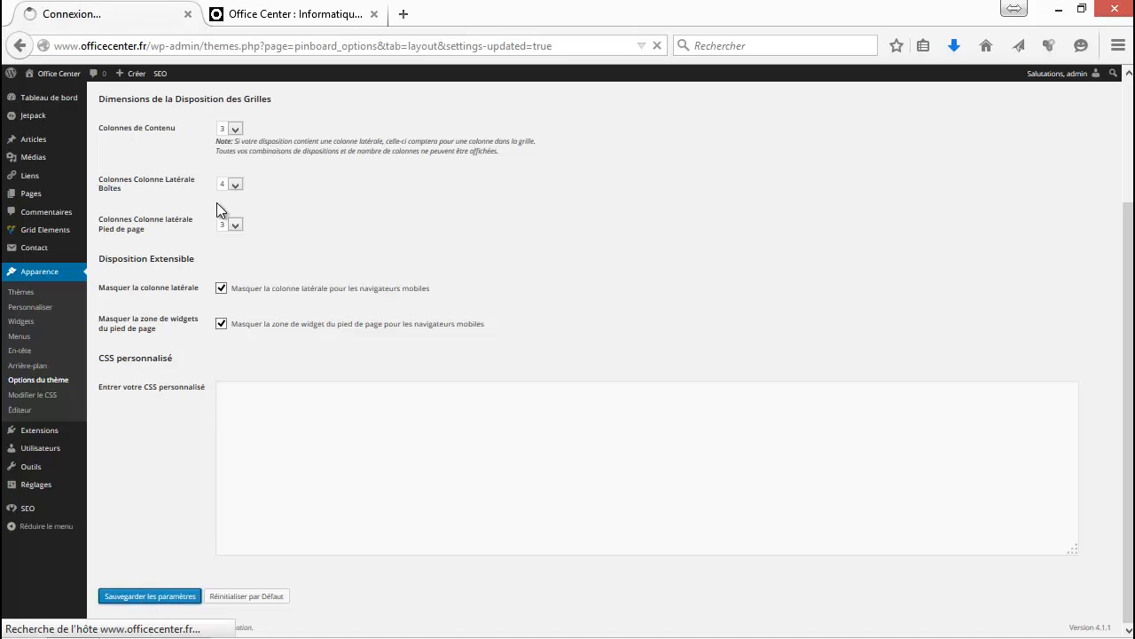
Step: Reload the live home page and check where the sidebar sits relative to the article cards
{"action": "left_click", "coordinate": [328, 13]}
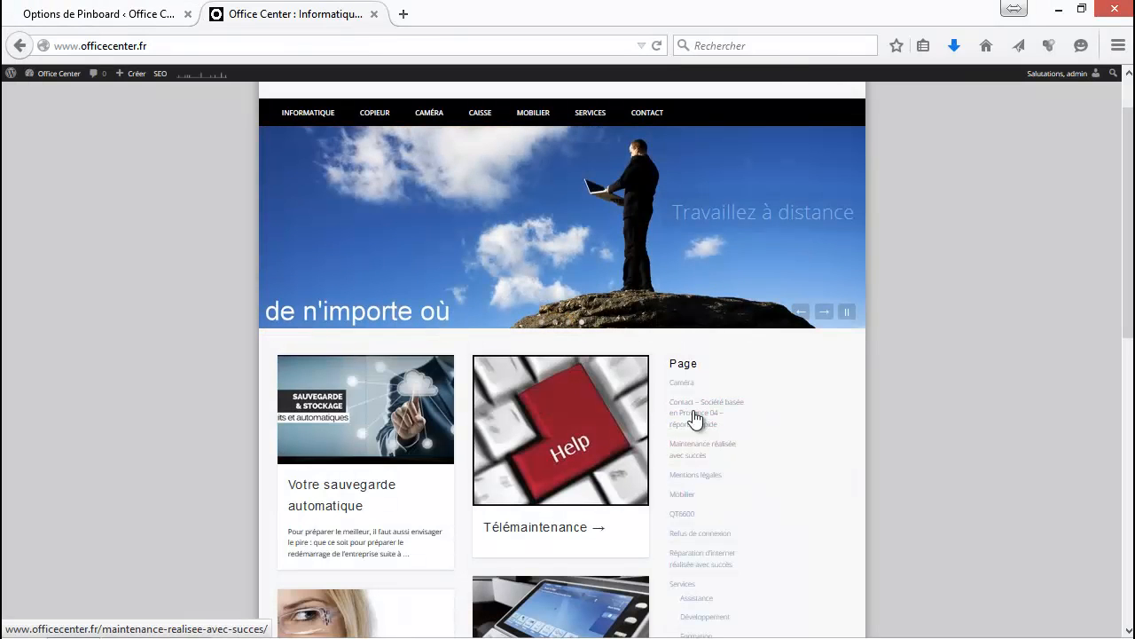
{"action": "left_click", "coordinate": [655, 45]}
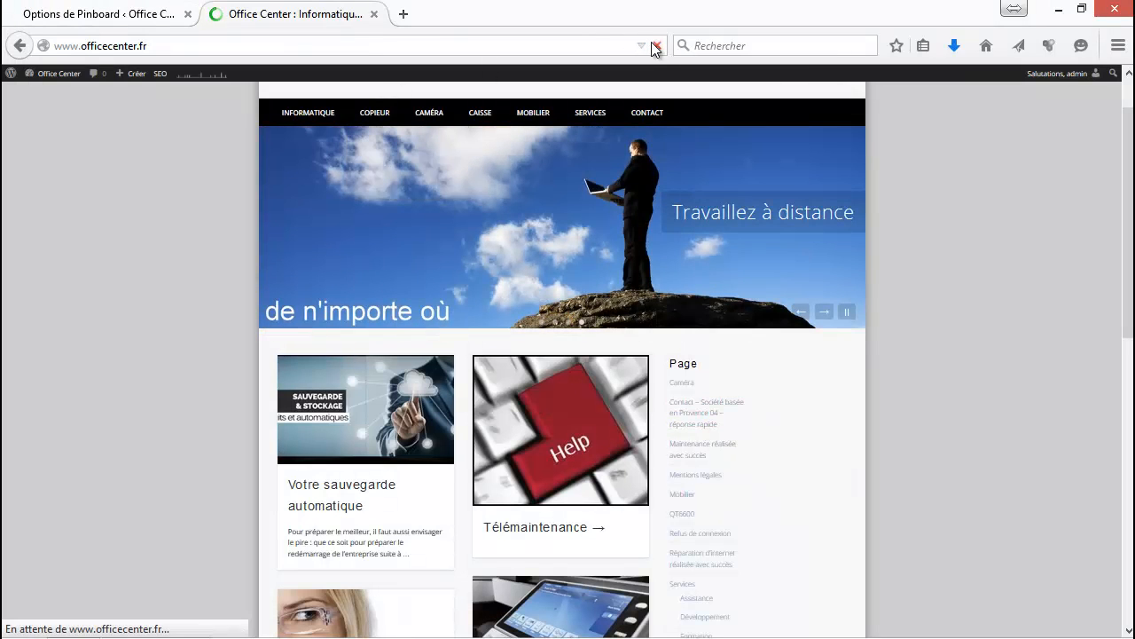
{"action": "scroll", "coordinate": [303, 282], "scroll_direction": "down", "scroll_amount": 3}
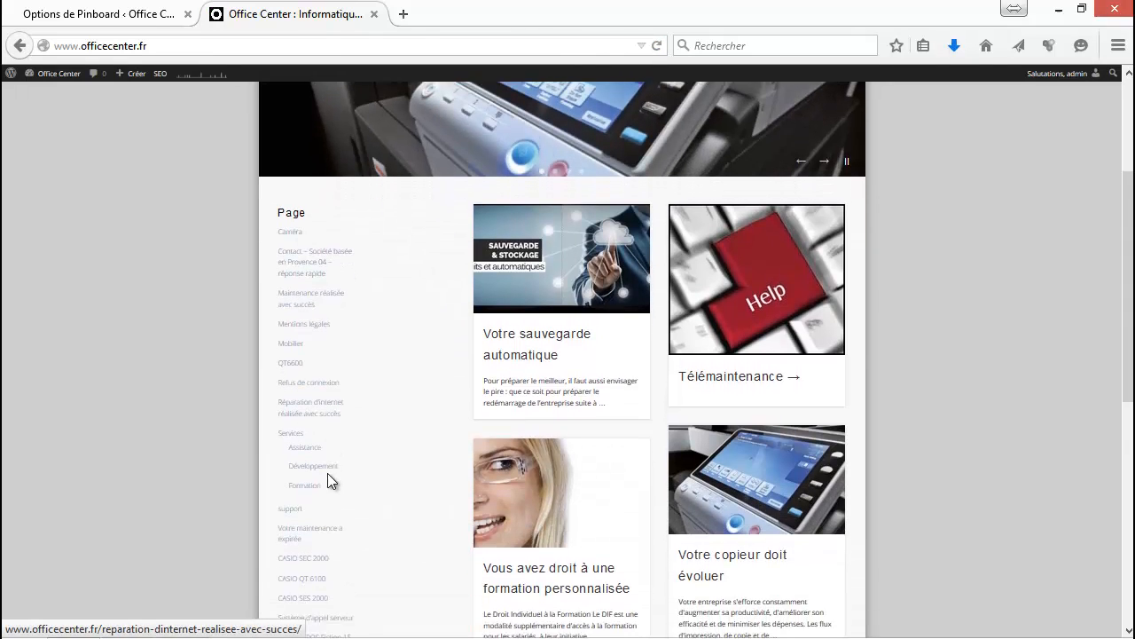
{"action": "scroll", "coordinate": [327, 473], "scroll_direction": "down", "scroll_amount": 2}
{"action": "scroll", "coordinate": [305, 399], "scroll_direction": "up", "scroll_amount": 5}
Step: Return to the layout options, choose the fifth default layout, the narrow one without a sidebar, and save the settings
{"action": "left_click", "coordinate": [177, 11]}
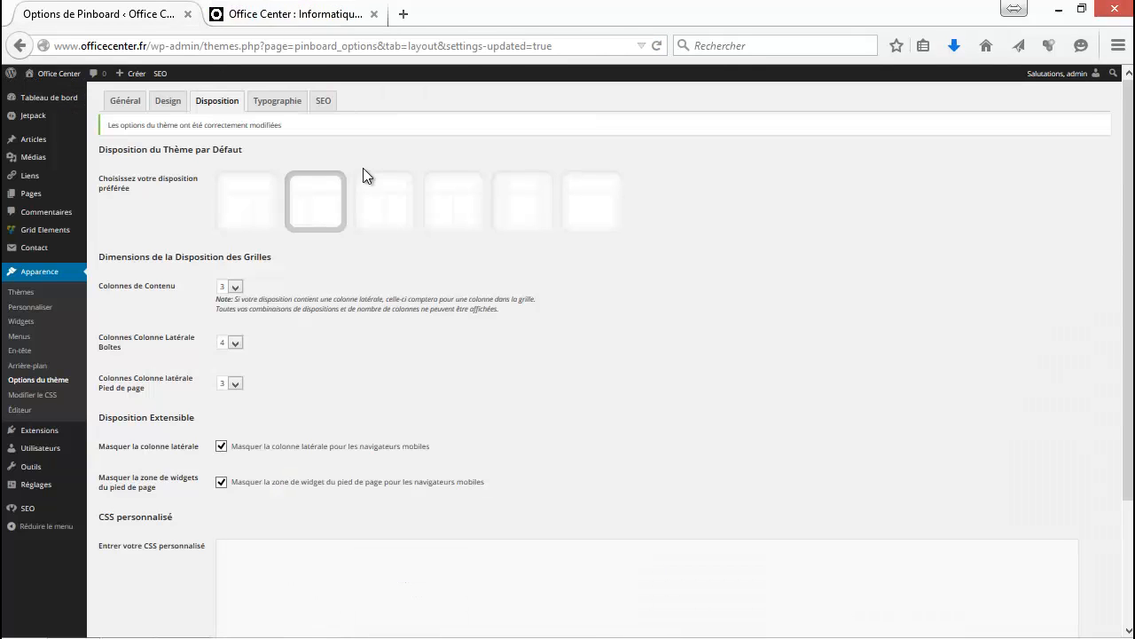
{"action": "left_click", "coordinate": [535, 209]}
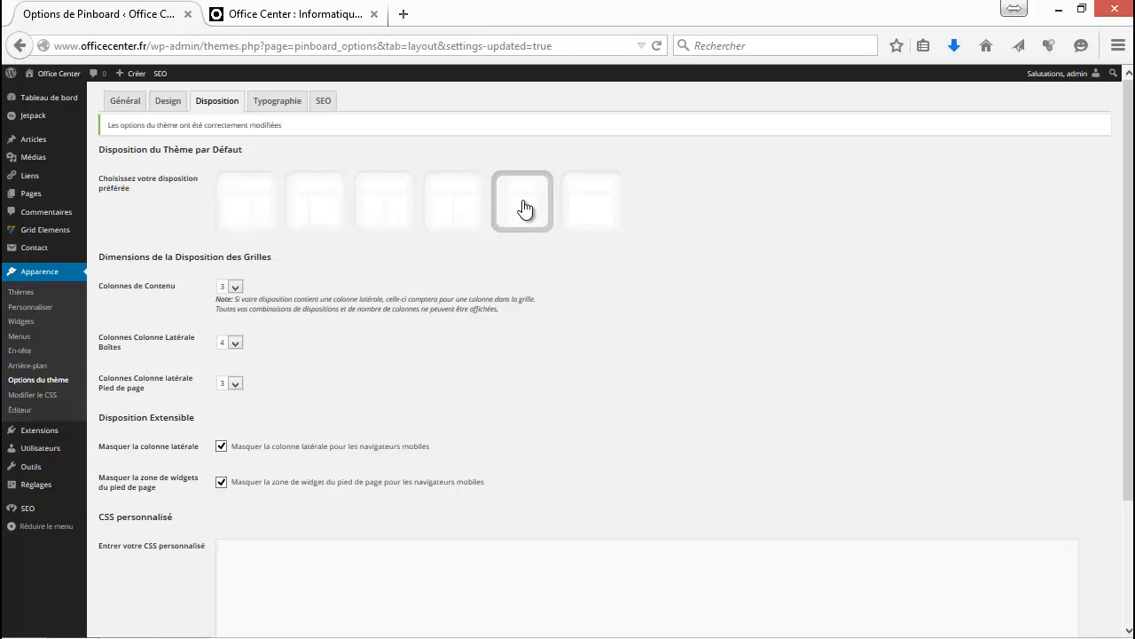
{"action": "scroll", "coordinate": [239, 371], "scroll_direction": "down", "scroll_amount": 3}
{"action": "left_click", "coordinate": [154, 595]}
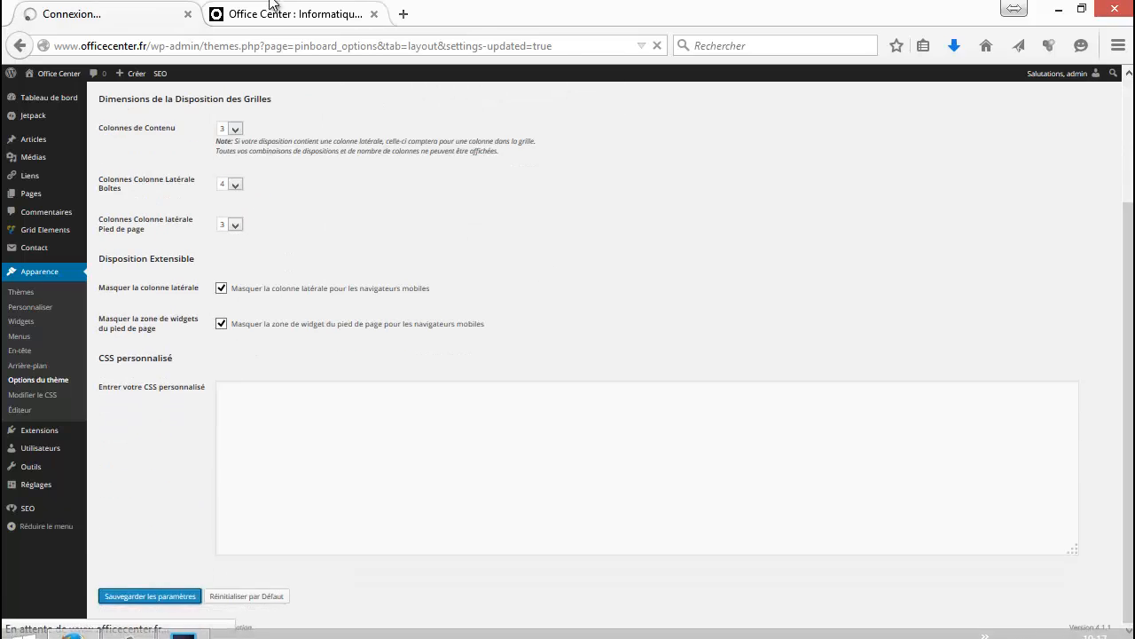
Step: Reload the live home page and examine the page width, navigation menu and article cards
{"action": "left_click", "coordinate": [292, 13]}
{"action": "left_click", "coordinate": [658, 46]}
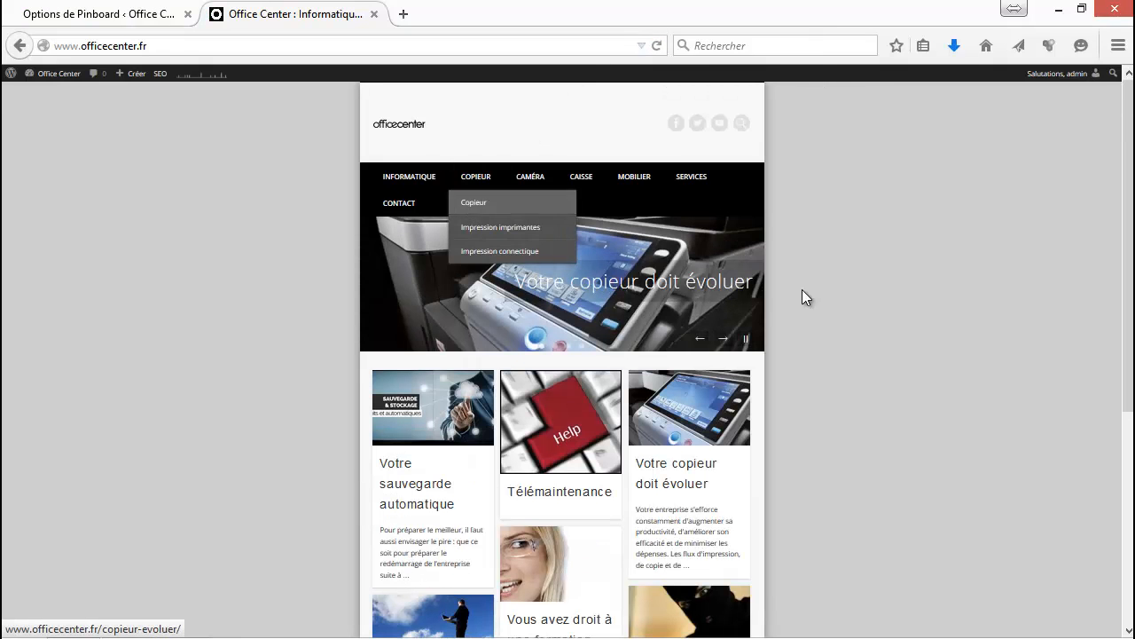
{"action": "scroll", "coordinate": [716, 215], "scroll_direction": "down", "scroll_amount": 4}
{"action": "scroll", "coordinate": [715, 216], "scroll_direction": "up", "scroll_amount": 5}
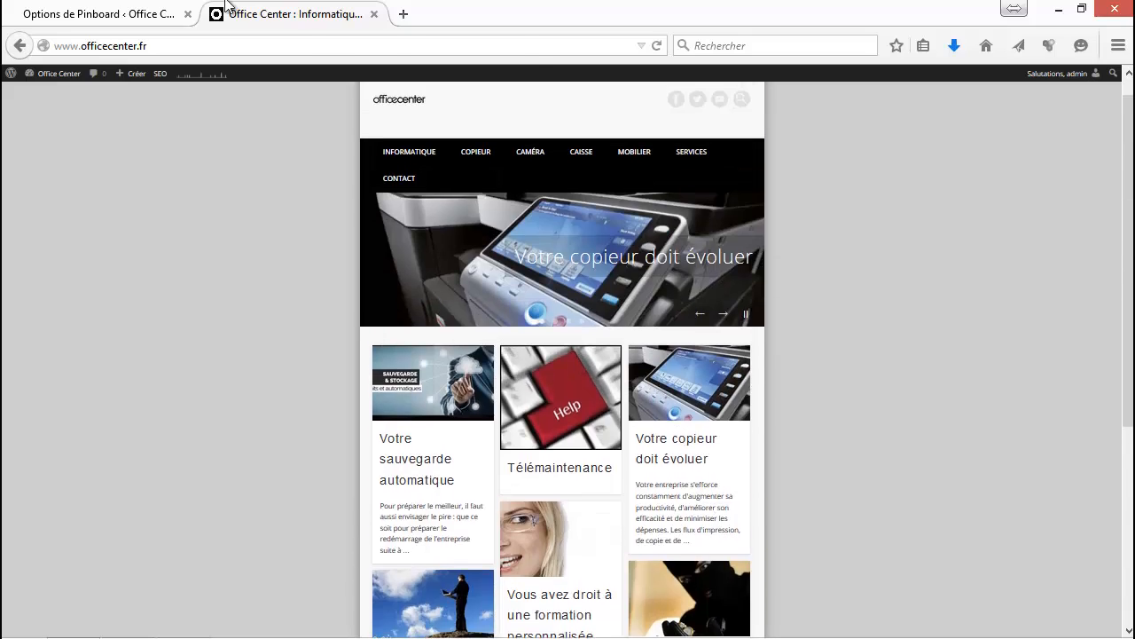
Step: Return to the layout options, choose the sixth default layout, full width without a sidebar, and save the settings
{"action": "left_click", "coordinate": [96, 16]}
{"action": "left_click", "coordinate": [592, 201]}
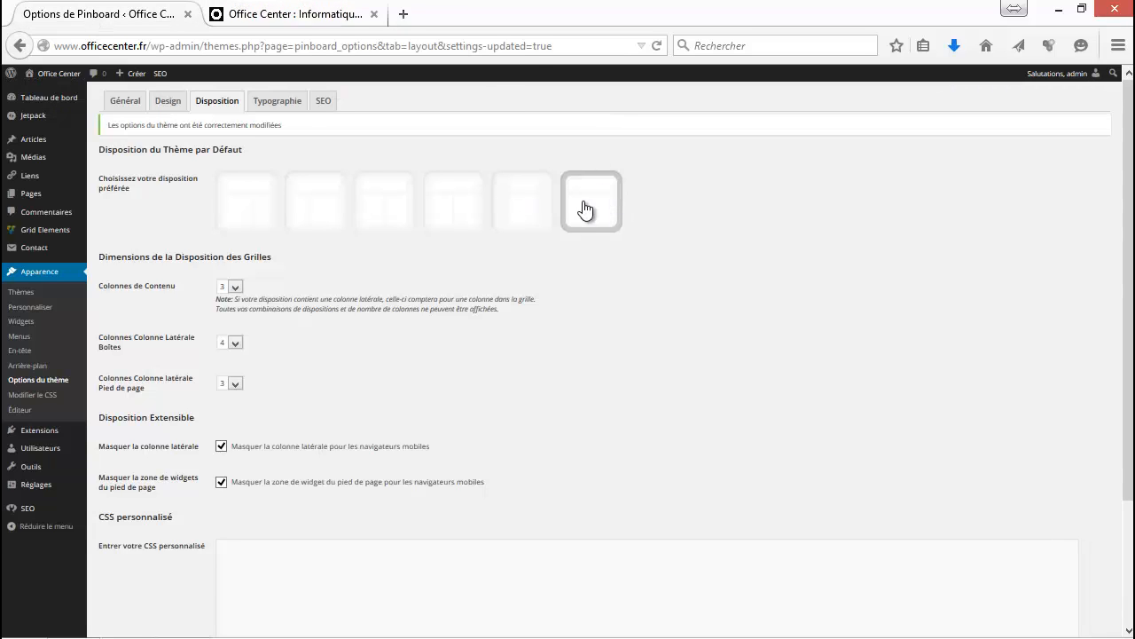
{"action": "scroll", "coordinate": [186, 373], "scroll_direction": "down", "scroll_amount": 3}
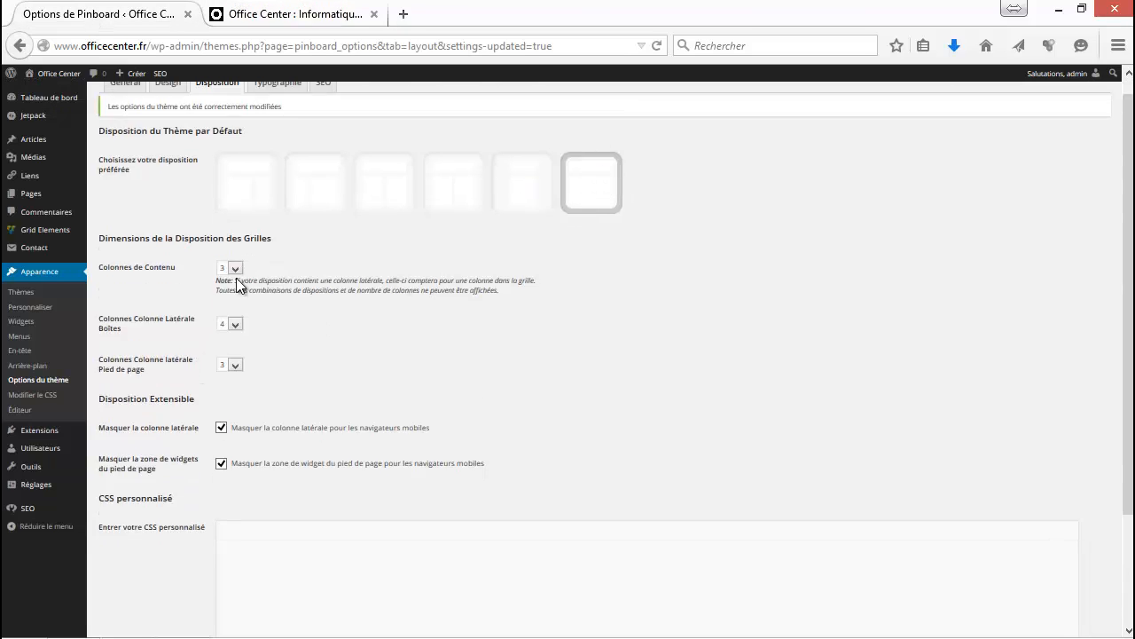
{"action": "left_click", "coordinate": [149, 592]}
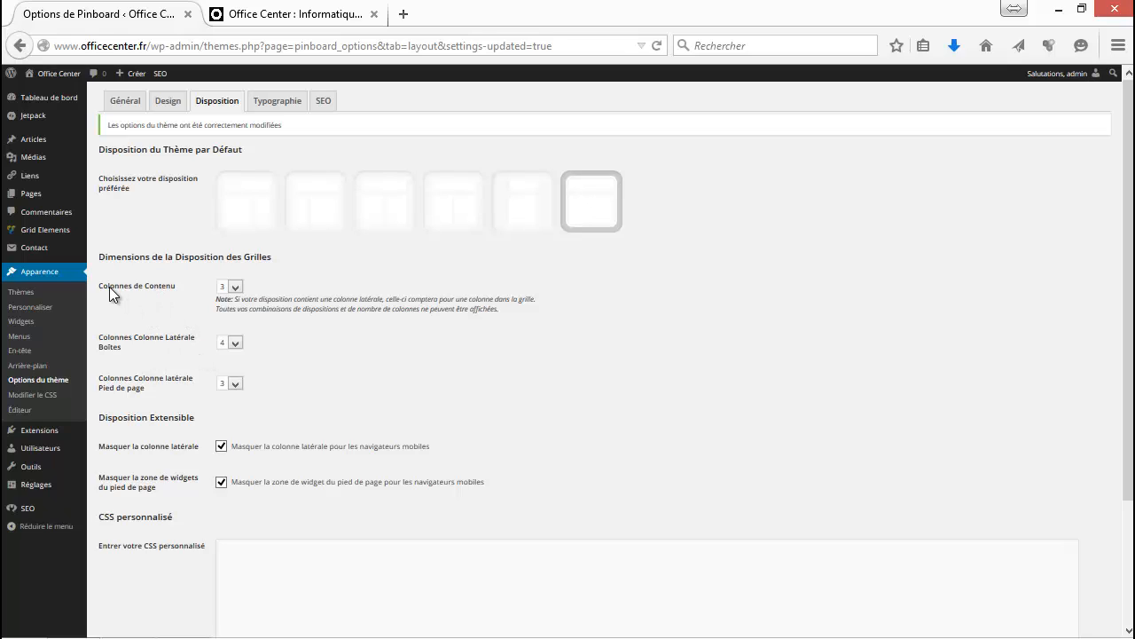
Step: Set the number of content columns (Colonnes de Contenu) to 2 and save the layout settings
{"action": "left_click", "coordinate": [236, 287]}
{"action": "left_click", "coordinate": [233, 300]}
{"action": "scroll", "coordinate": [198, 566], "scroll_direction": "down", "scroll_amount": 3}
{"action": "left_click", "coordinate": [152, 594]}
Step: Reload the live home page and examine the article cards in the two-column grid
{"action": "left_click", "coordinate": [247, 7]}
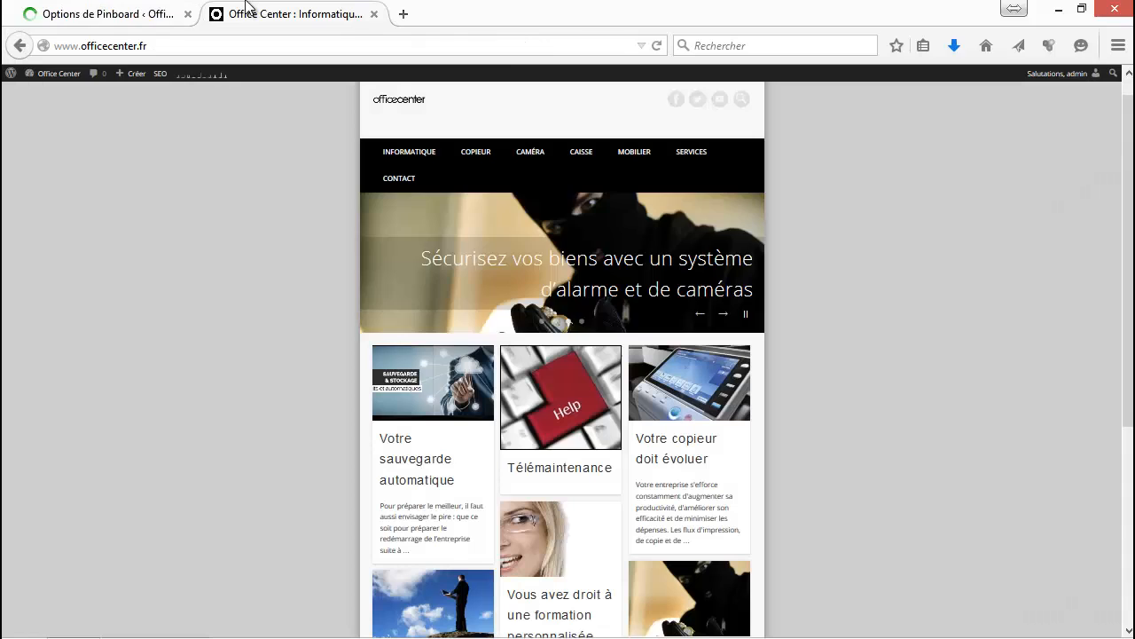
{"action": "left_click", "coordinate": [657, 45]}
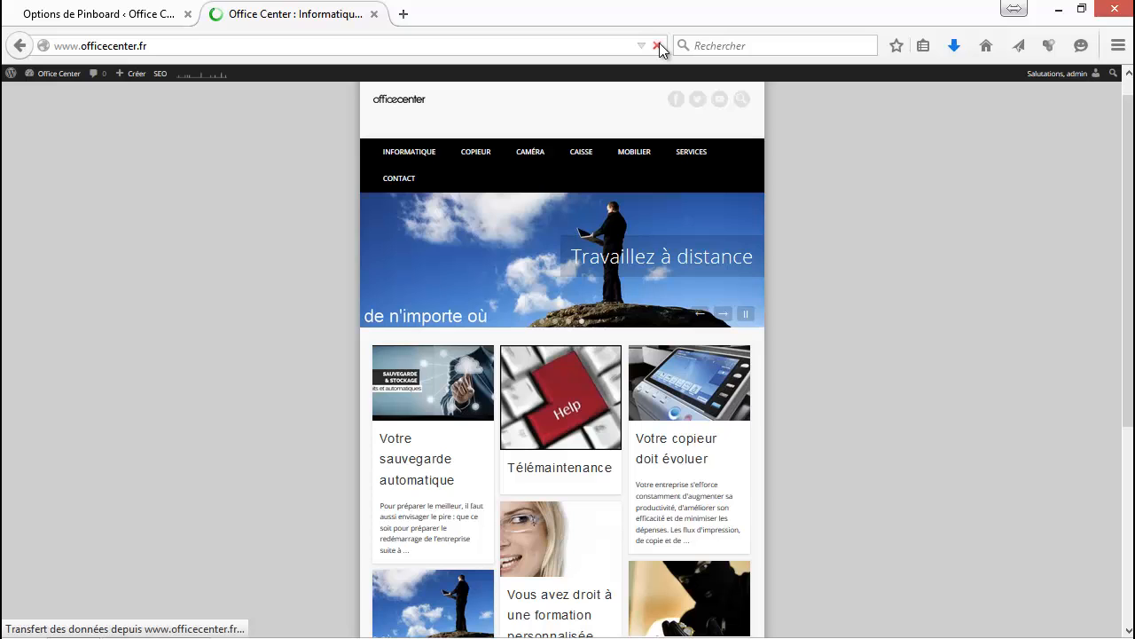
{"action": "scroll", "coordinate": [404, 350], "scroll_direction": "down", "scroll_amount": 2}
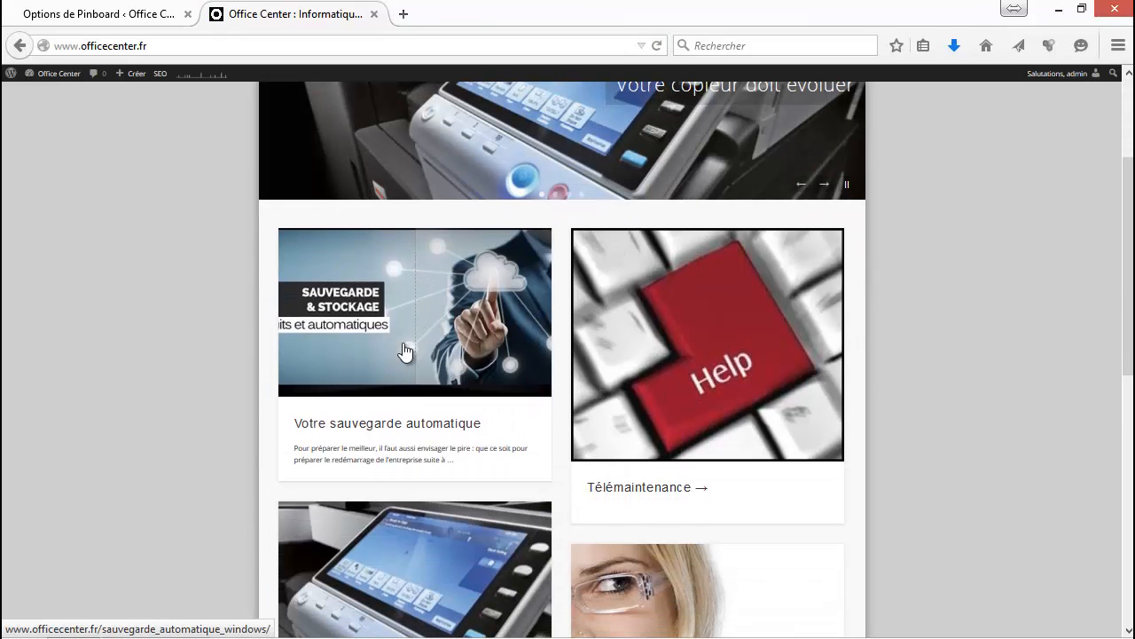
{"action": "scroll", "coordinate": [584, 330], "scroll_direction": "down", "scroll_amount": 1}
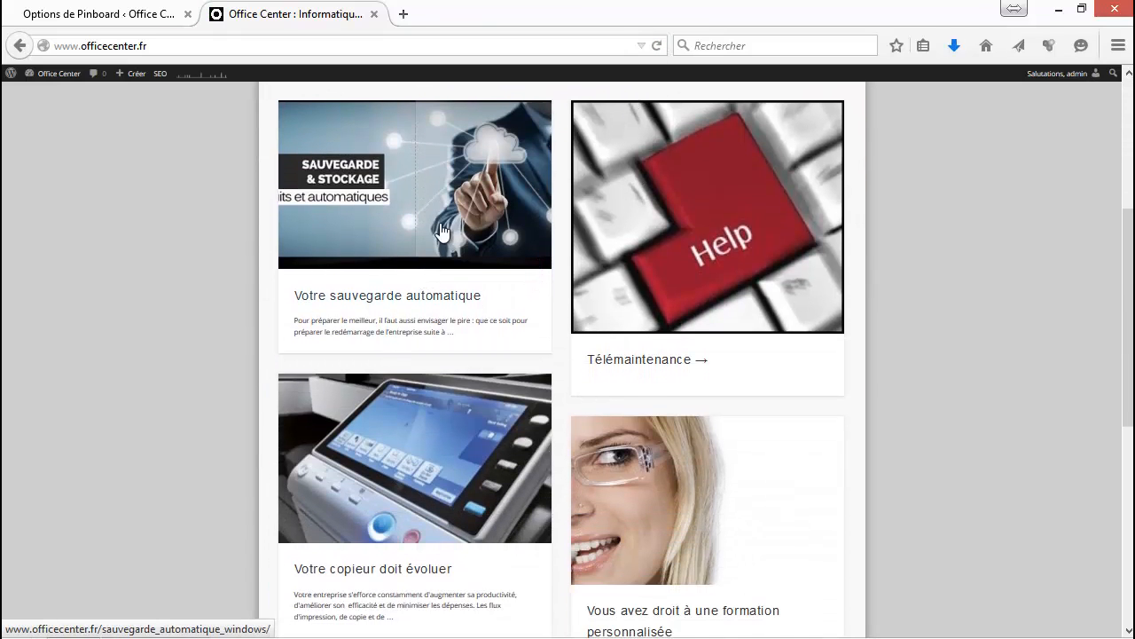
{"action": "scroll", "coordinate": [444, 448], "scroll_direction": "down", "scroll_amount": 3}
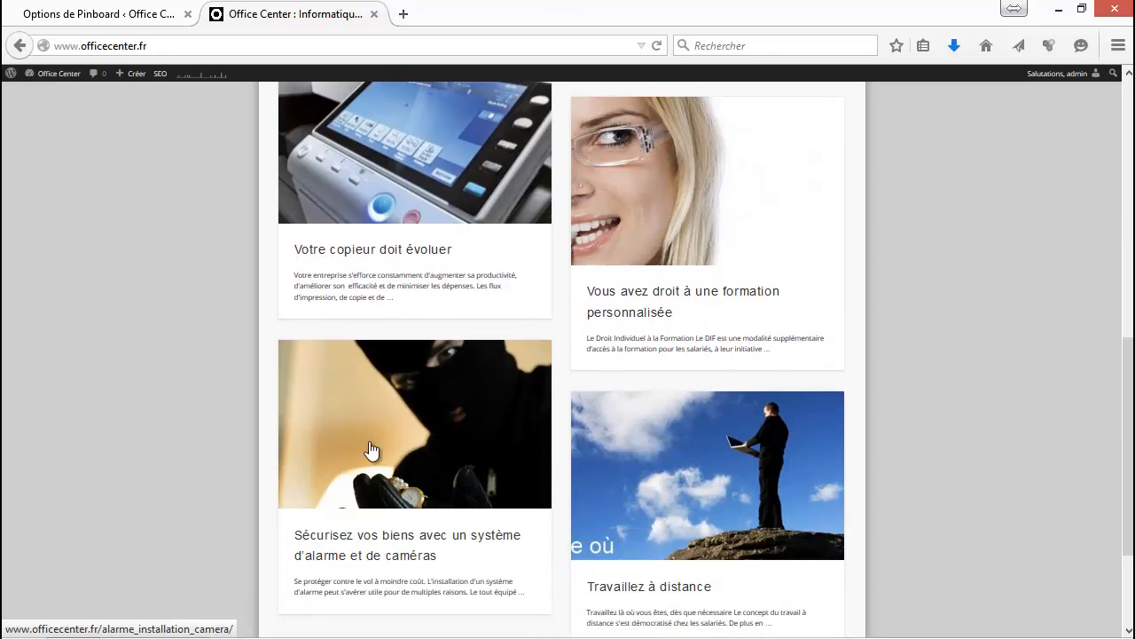
Step: Return to the layout options, set the number of content columns to 4 and save the settings
{"action": "left_click", "coordinate": [132, 16]}
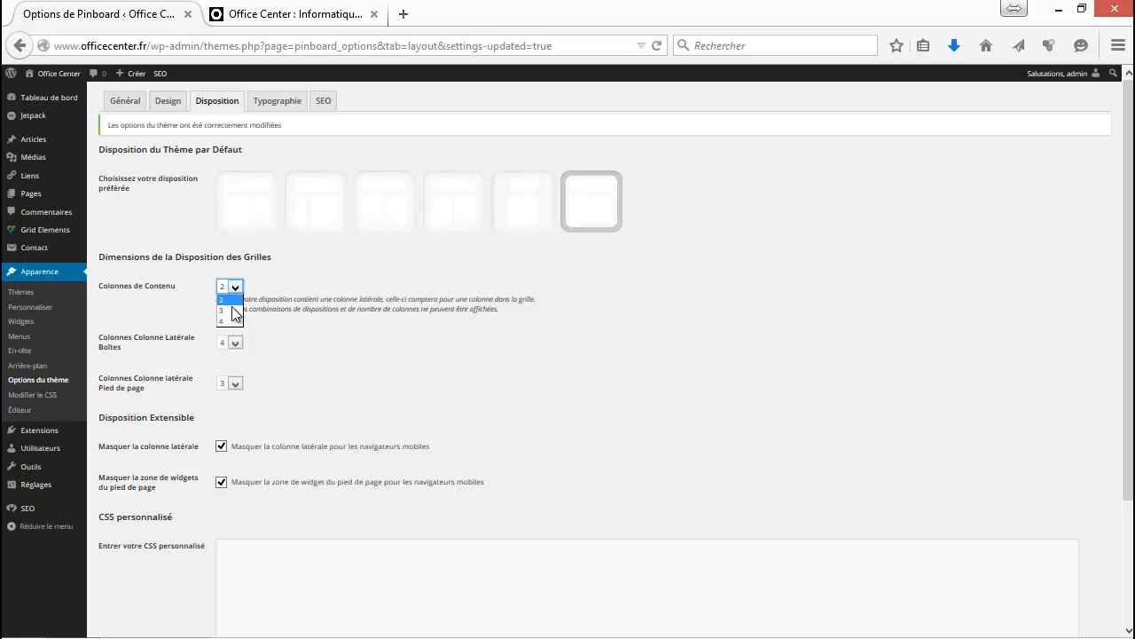
{"action": "left_click", "coordinate": [227, 320]}
{"action": "scroll", "coordinate": [235, 494], "scroll_direction": "down", "scroll_amount": 2}
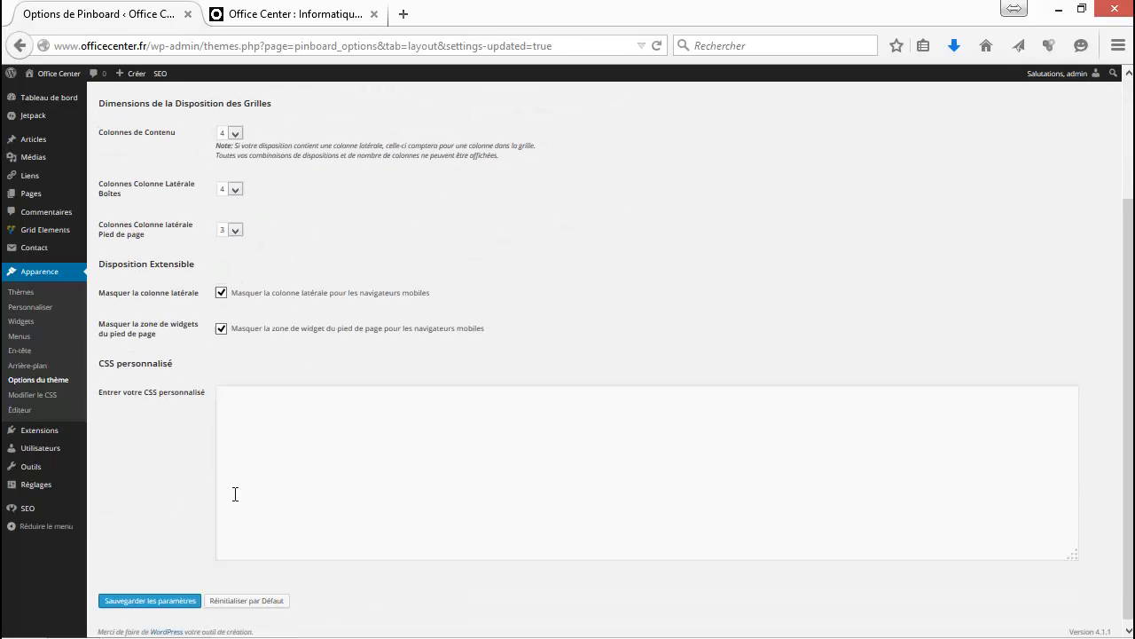
{"action": "left_click", "coordinate": [150, 600]}
Step: Reload the live home page to check the article cards in the four-column grid
{"action": "left_click", "coordinate": [293, 14]}
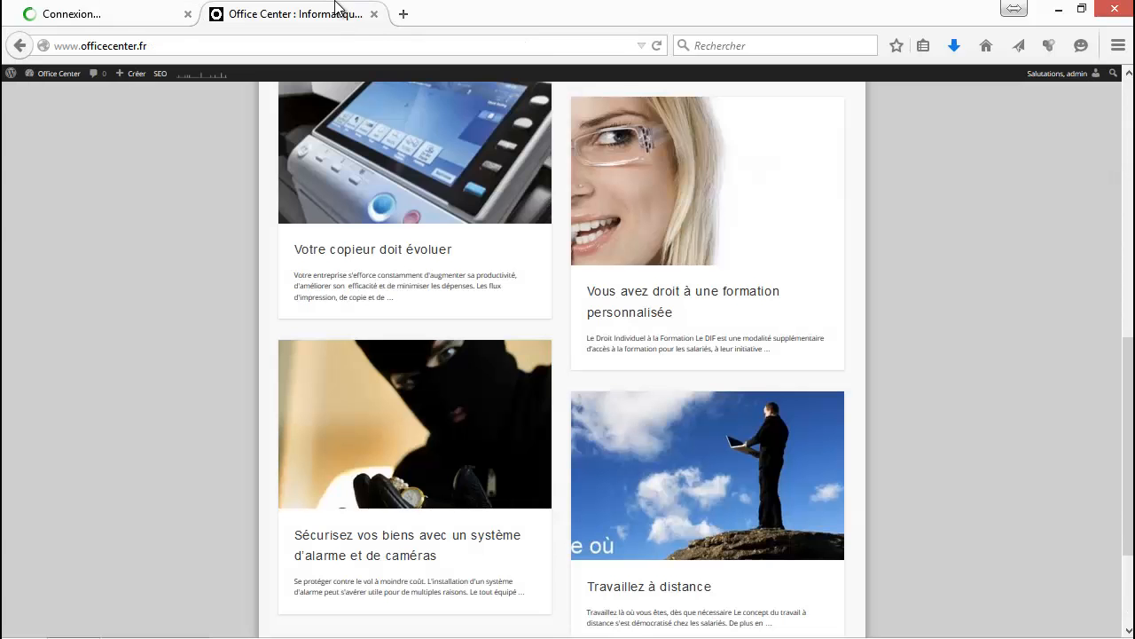
{"action": "left_click", "coordinate": [659, 43]}
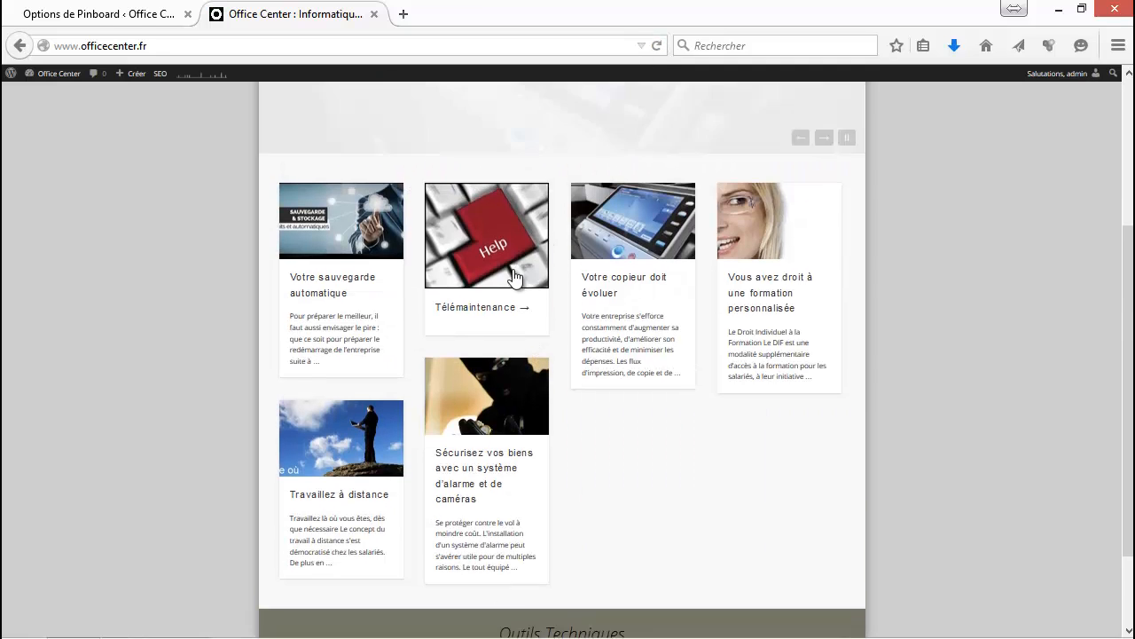
Step: Return to the layout options, set the content columns to 3 and the sidebar box columns to 2, and save the settings
{"action": "left_click", "coordinate": [159, 12]}
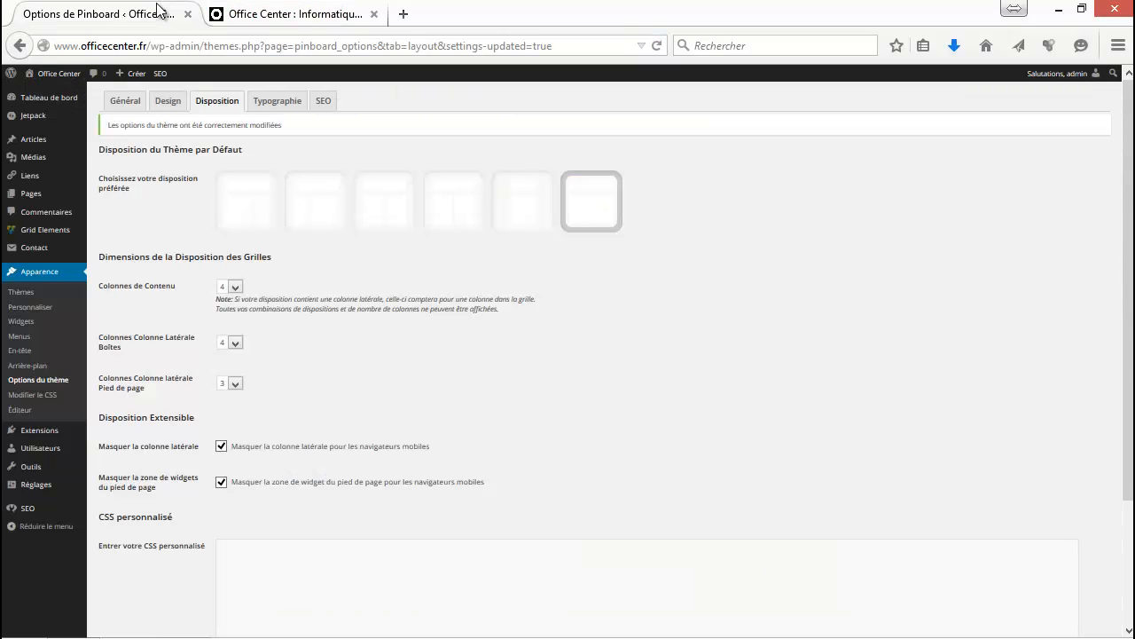
{"action": "left_click", "coordinate": [229, 286]}
{"action": "scroll", "coordinate": [263, 348], "scroll_direction": "down", "scroll_amount": 1}
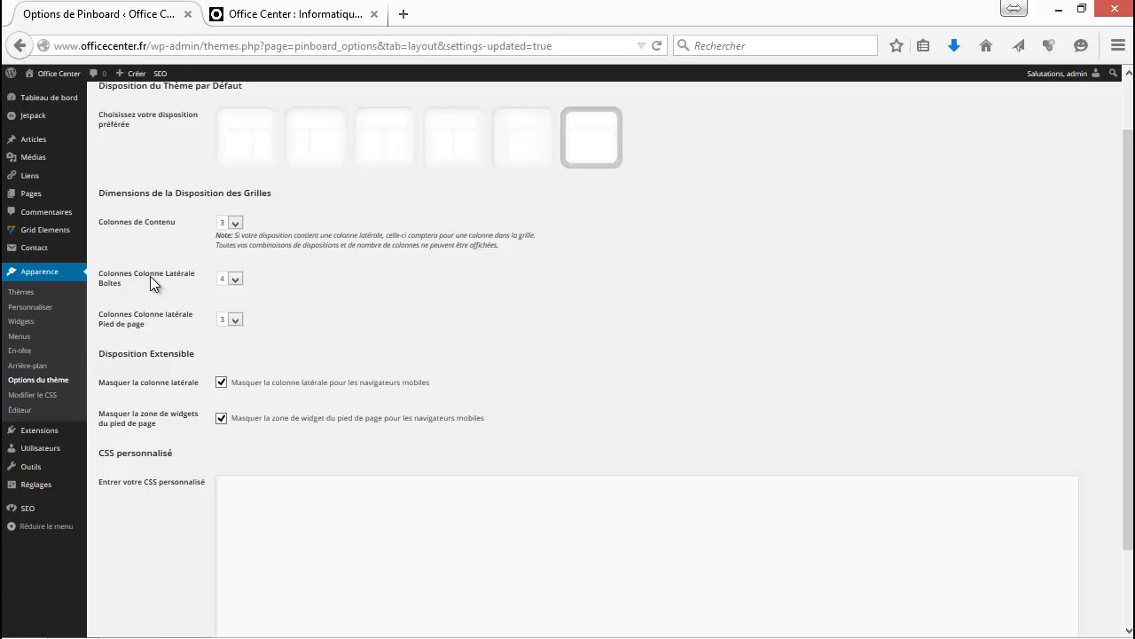
{"action": "left_click", "coordinate": [235, 280]}
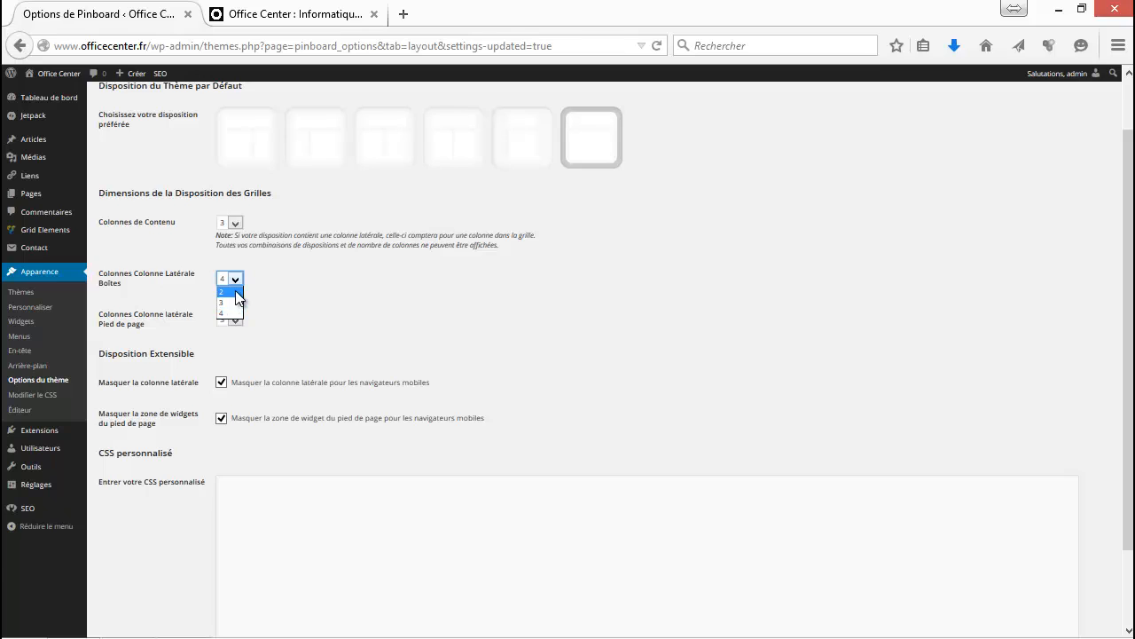
{"action": "scroll", "coordinate": [224, 327], "scroll_direction": "down", "scroll_amount": 2}
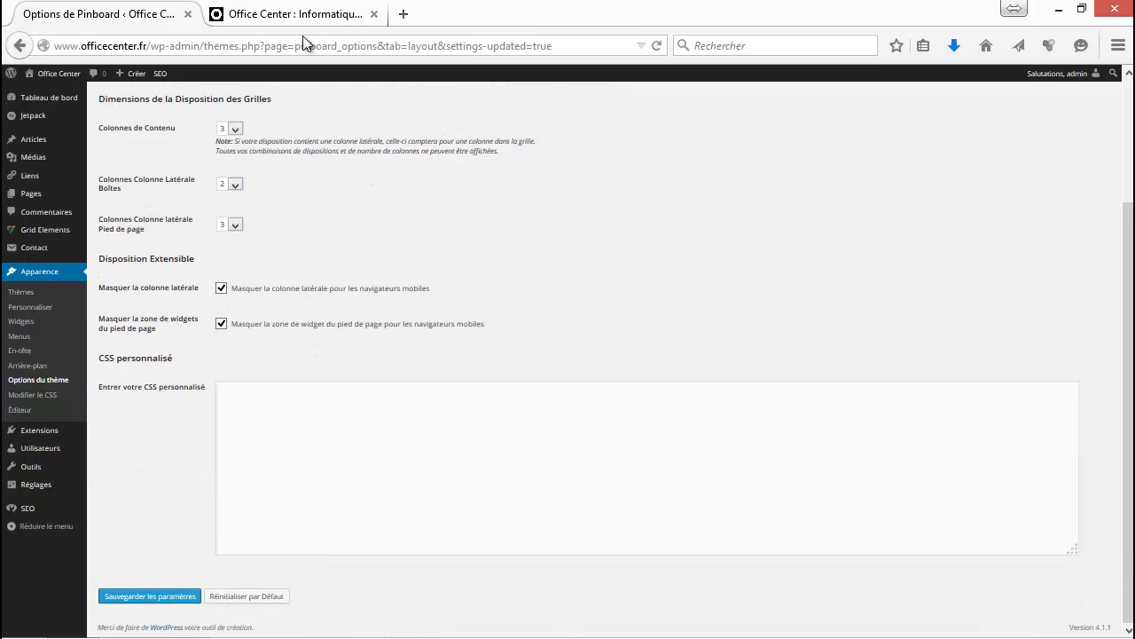
{"action": "left_click", "coordinate": [169, 597]}
Step: Reload the live home page to check the article cards in the three-column grid
{"action": "left_click", "coordinate": [353, 11]}
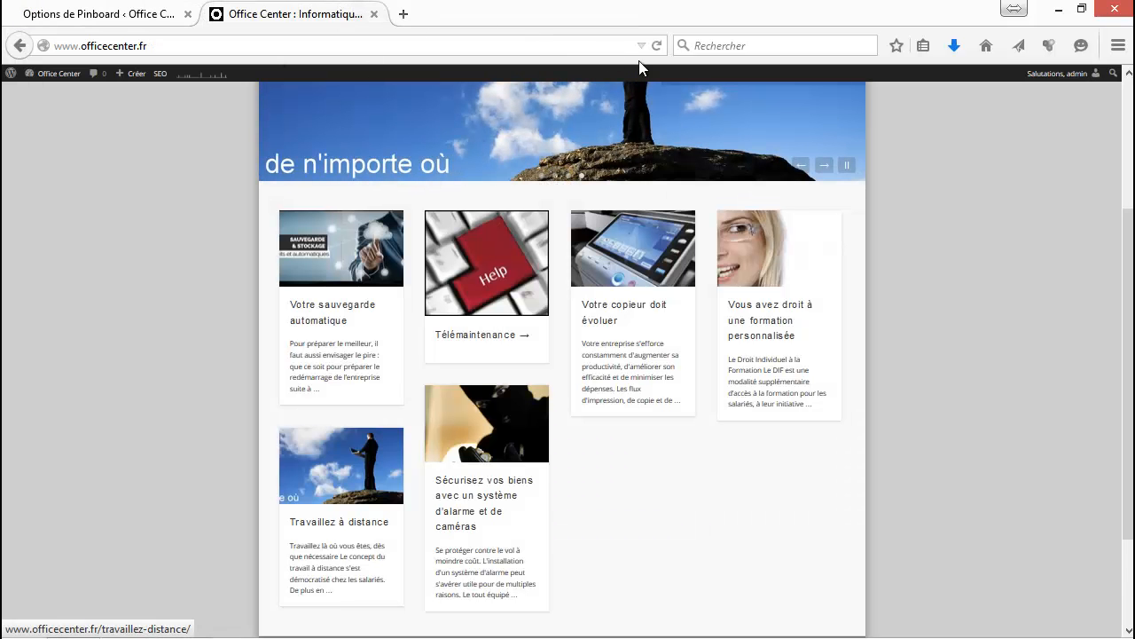
{"action": "left_click", "coordinate": [656, 47]}
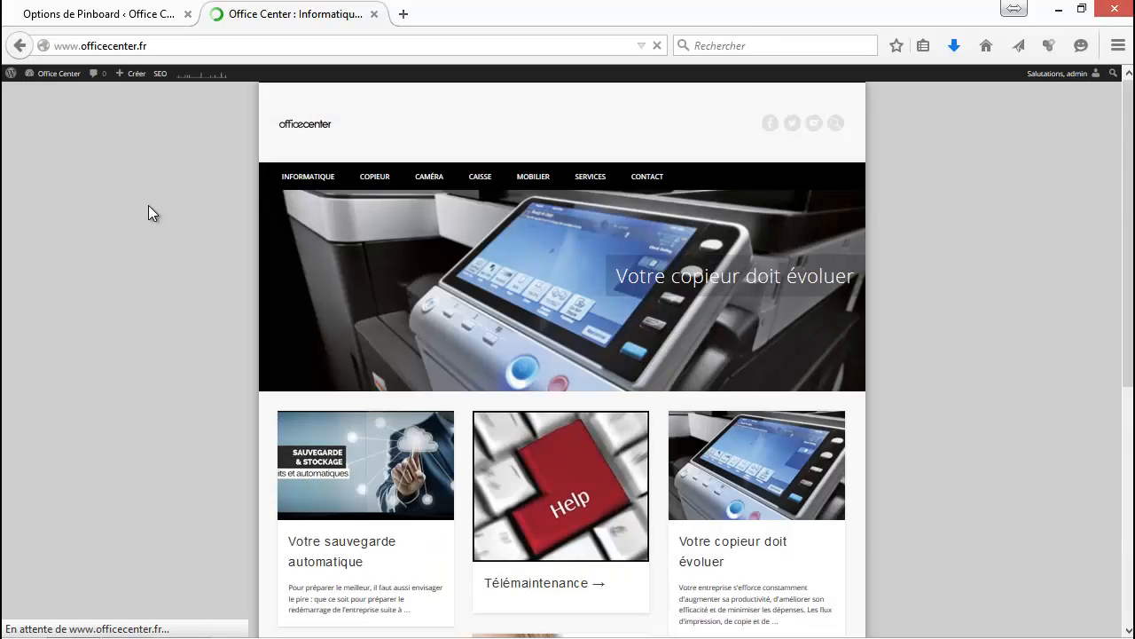
{"action": "scroll", "coordinate": [148, 209], "scroll_direction": "down", "scroll_amount": 5}
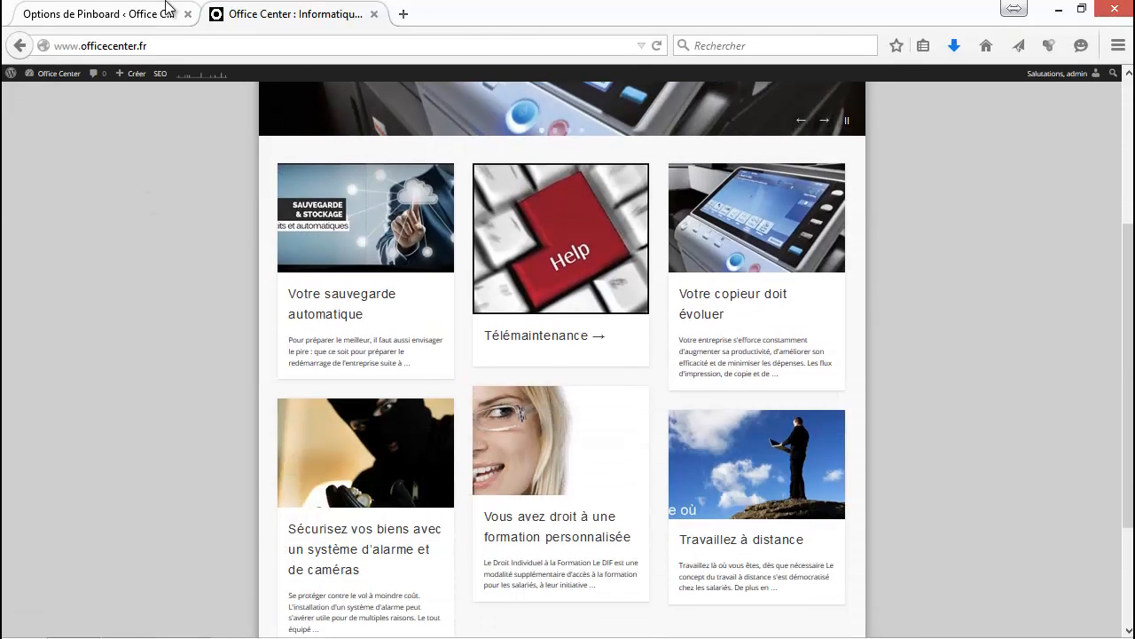
Step: Choose the first default theme layout, with the sidebar to the right of the content, and save the layout settings
{"action": "key", "text": "ctrl+Tab"}
{"action": "left_click", "coordinate": [265, 199]}
{"action": "left_click", "coordinate": [301, 11]}
{"action": "left_click", "coordinate": [108, 11]}
{"action": "scroll", "coordinate": [292, 530], "scroll_direction": "down", "scroll_amount": 3}
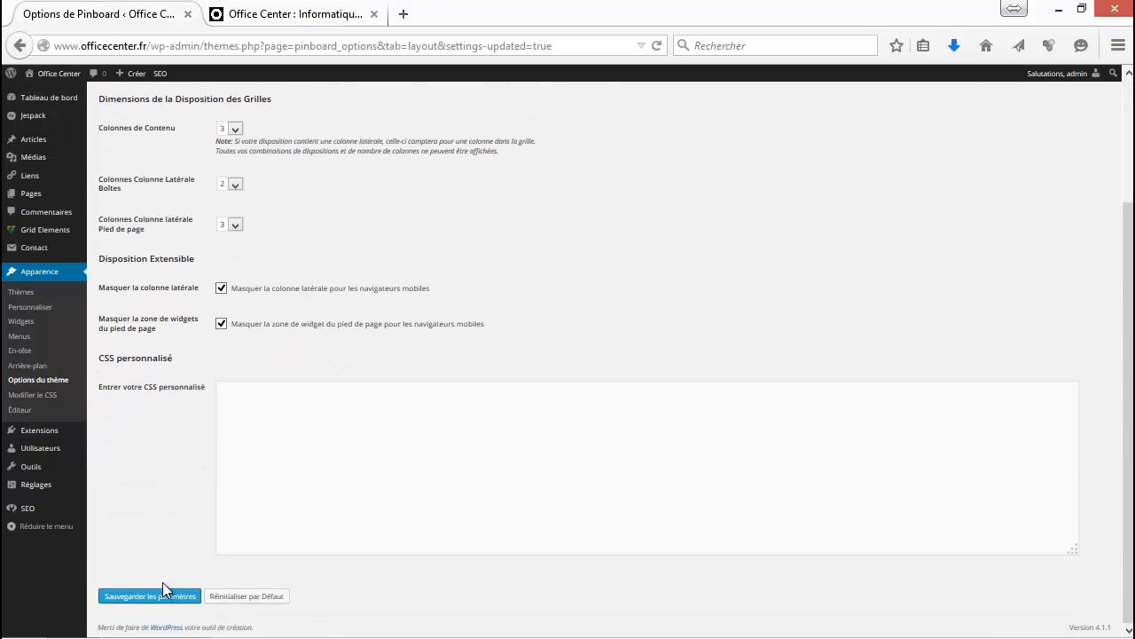
{"action": "left_click", "coordinate": [149, 595]}
Step: Reload the live home page to check the sidebar beside the article cards
{"action": "left_click", "coordinate": [341, 7]}
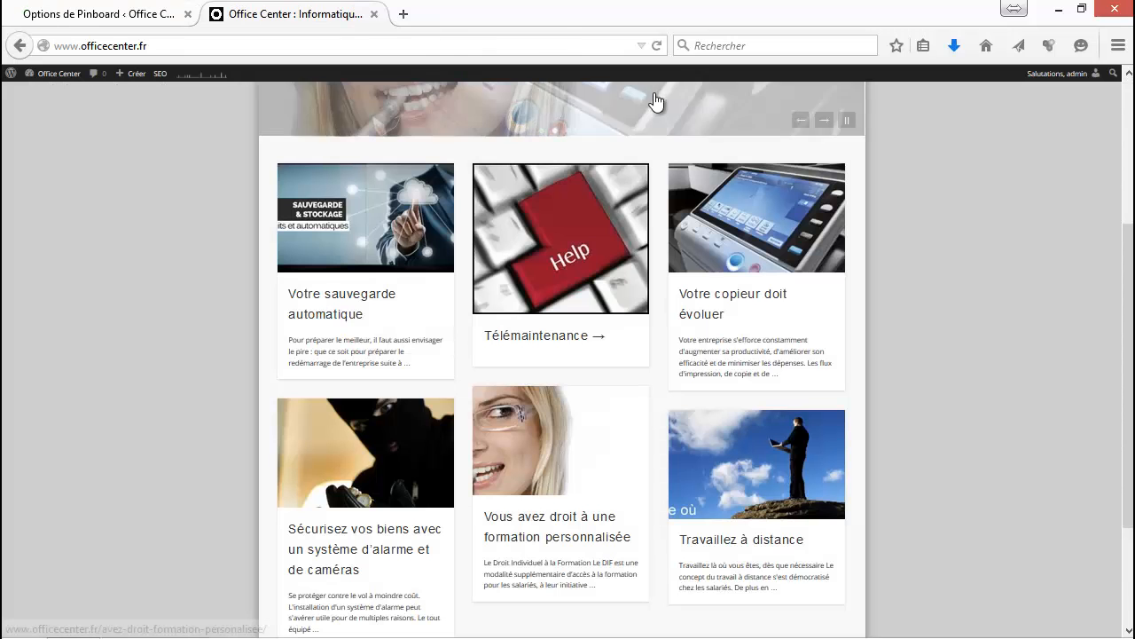
{"action": "left_click", "coordinate": [657, 43]}
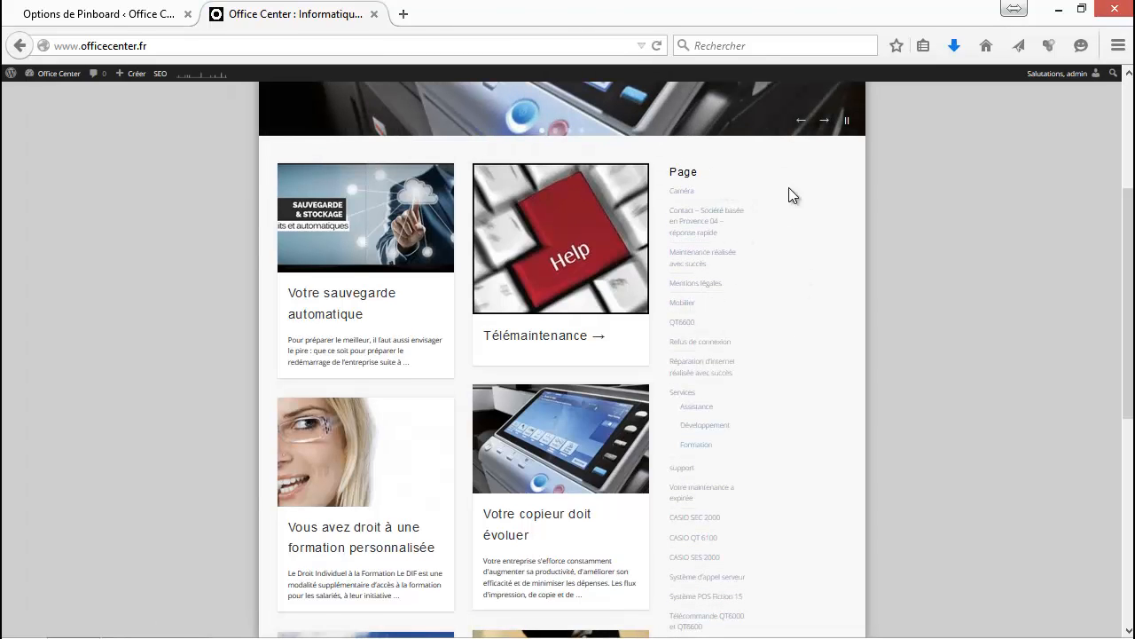
Step: Return to the layout options and review the column counts offered for the sidebar boxes and the footer sidebar
{"action": "left_click", "coordinate": [133, 12]}
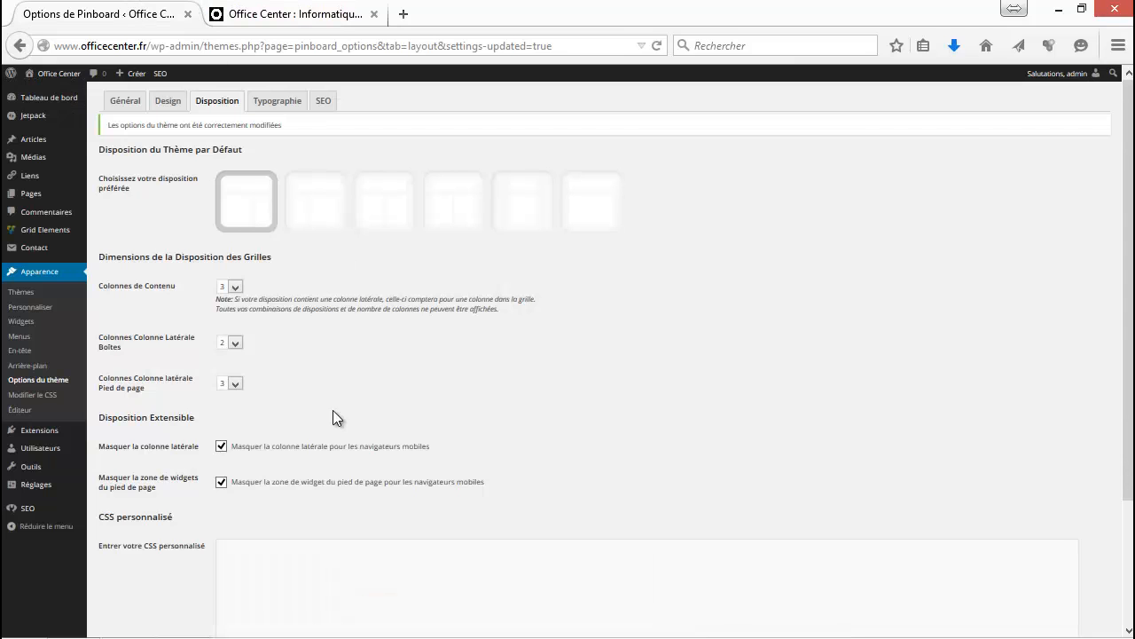
{"action": "left_click", "coordinate": [236, 342]}
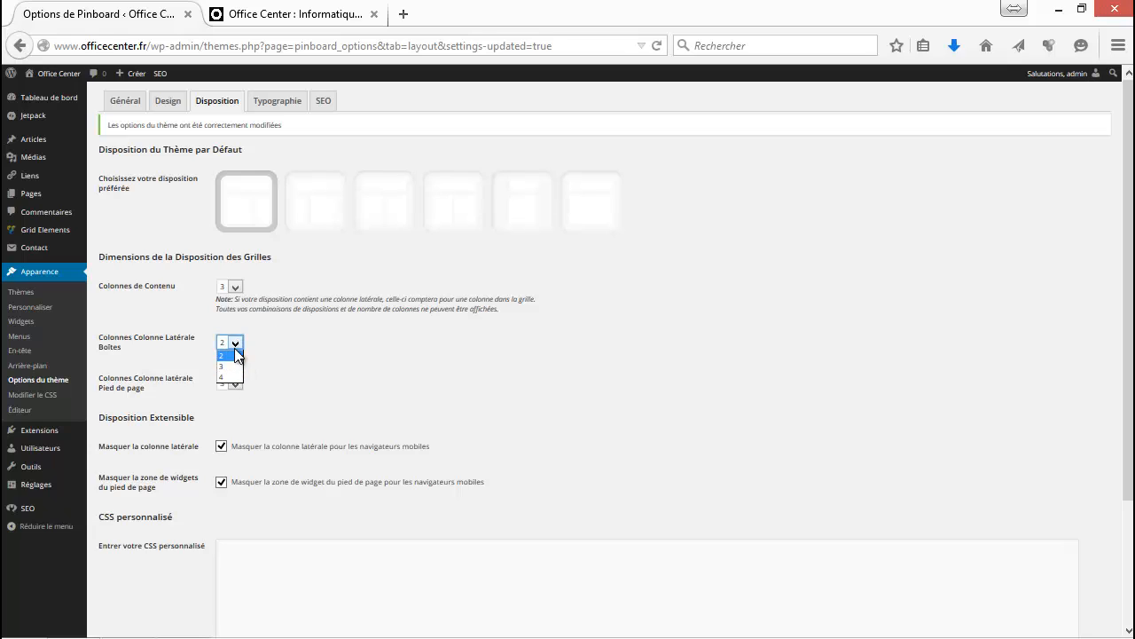
{"action": "left_click", "coordinate": [275, 368]}
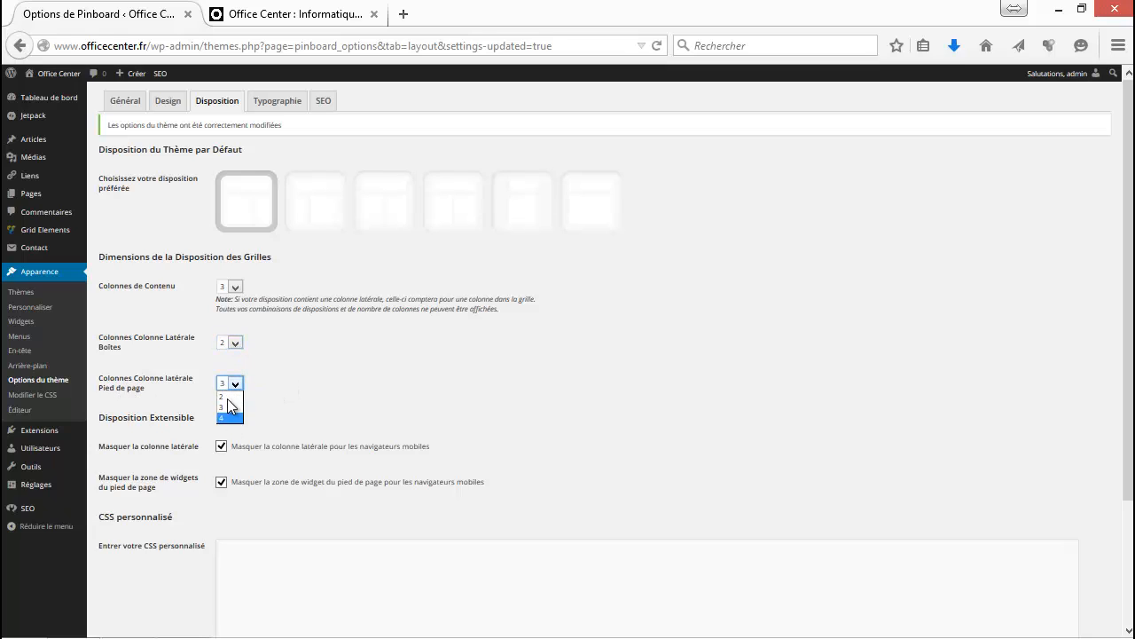
{"action": "left_click", "coordinate": [315, 397]}
Step: Examine the footer widget area on the live home page
{"action": "left_click", "coordinate": [293, 13]}
{"action": "scroll", "coordinate": [568, 361], "scroll_direction": "down", "scroll_amount": 8}
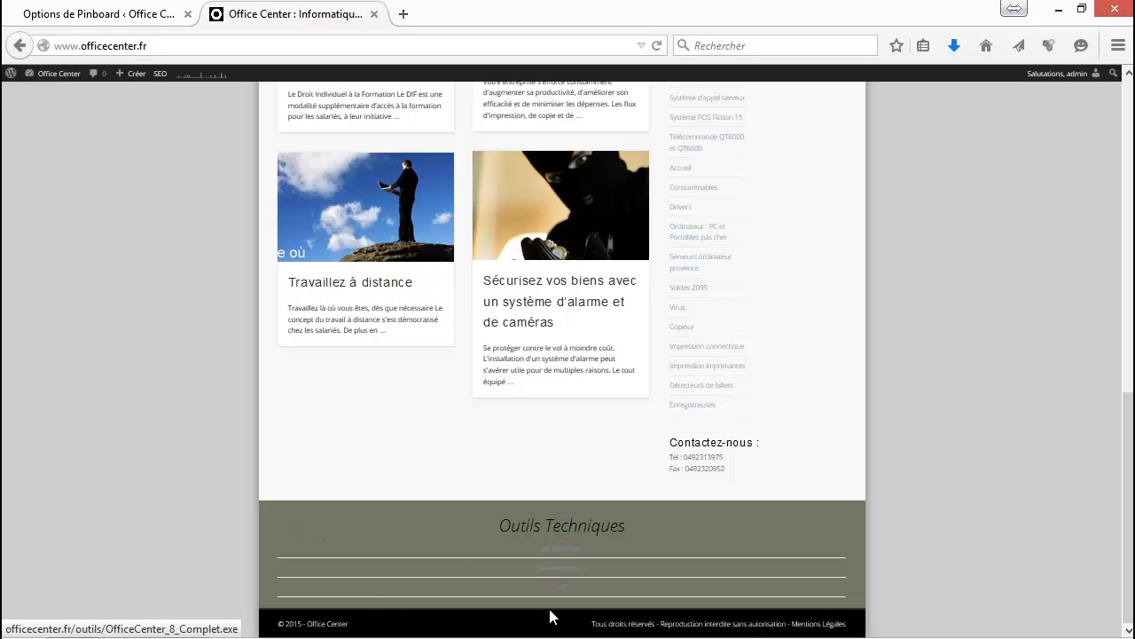
Step: Go back to the theme's layout options and save the current layout settings
{"action": "left_click", "coordinate": [97, 15]}
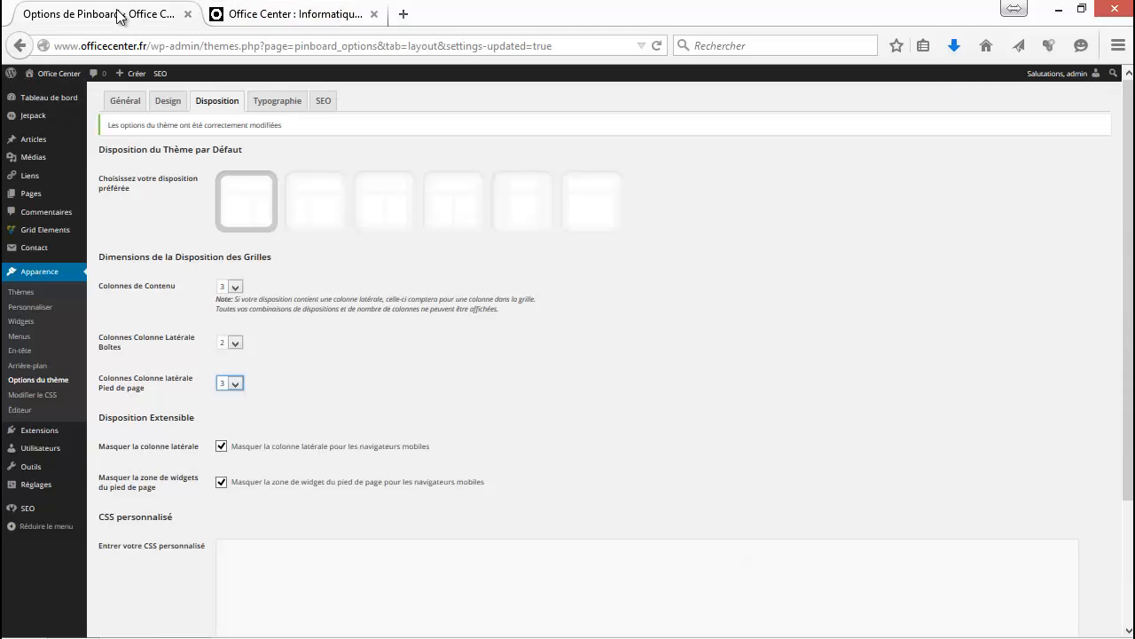
{"action": "scroll", "coordinate": [302, 373], "scroll_direction": "down", "scroll_amount": 3}
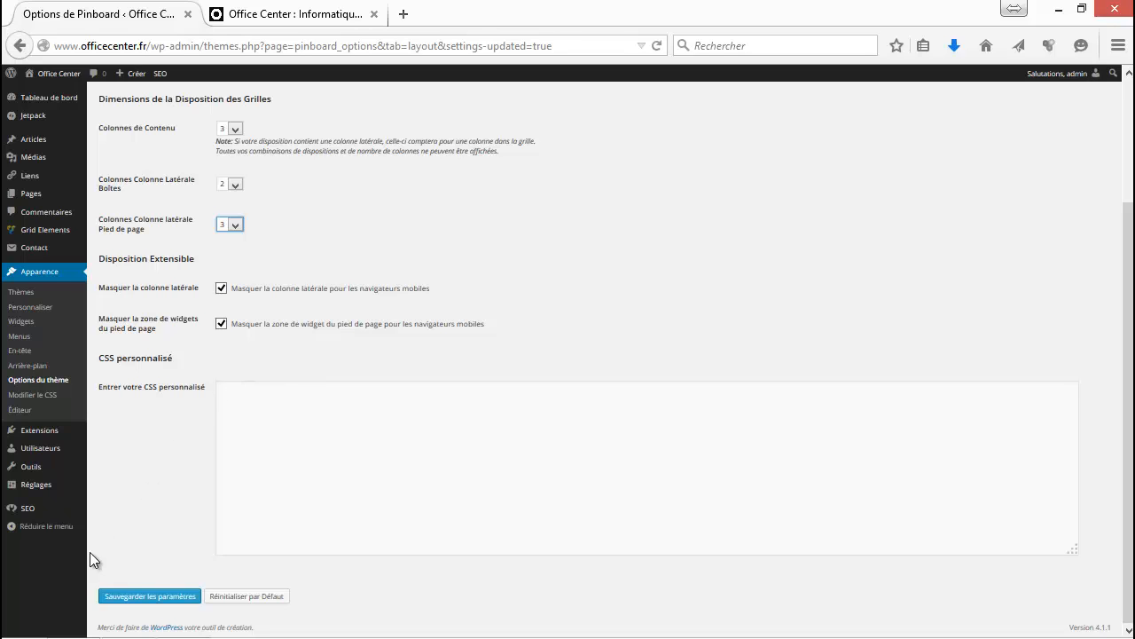
{"action": "left_click", "coordinate": [149, 592]}
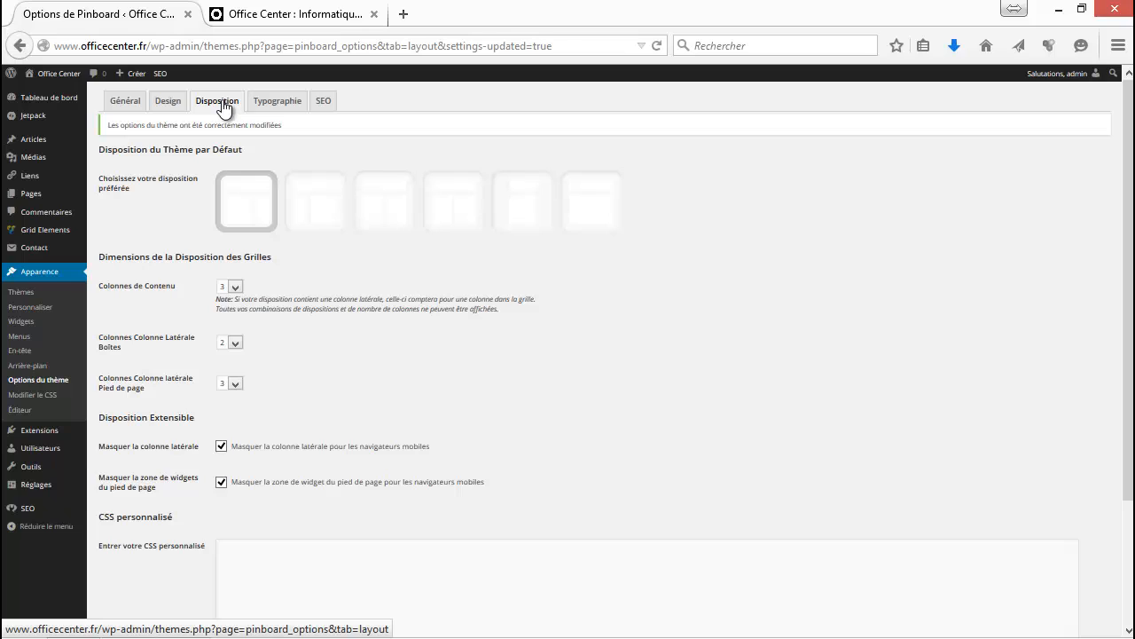
Step: Open the typography options and review the font families offered for the default, heading and body text
{"action": "left_click", "coordinate": [255, 103]}
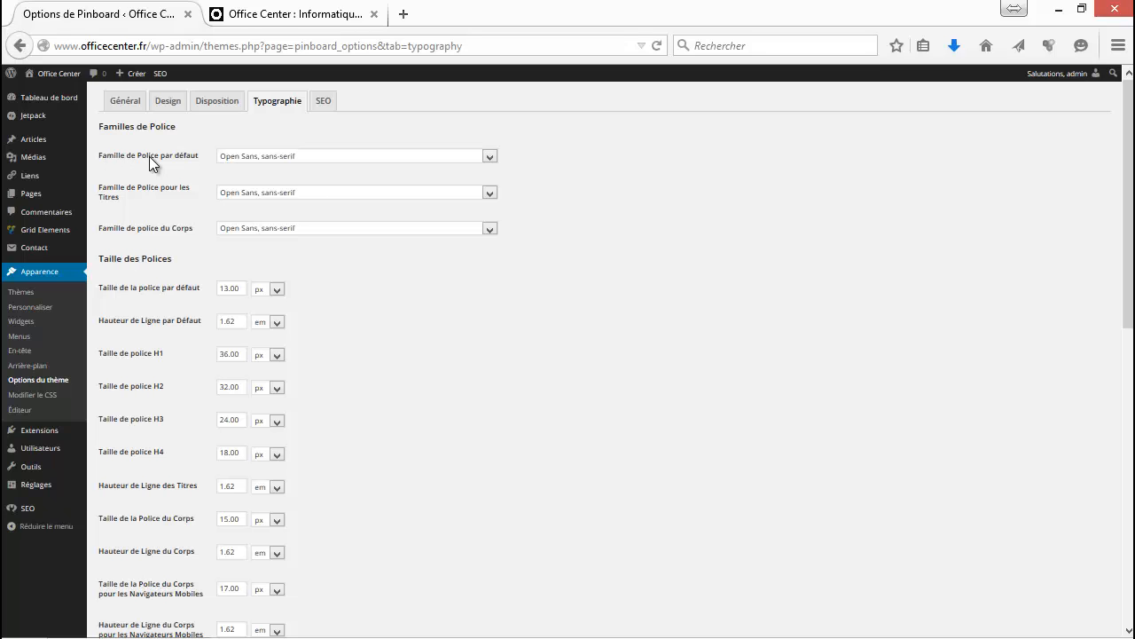
{"action": "left_click", "coordinate": [233, 157]}
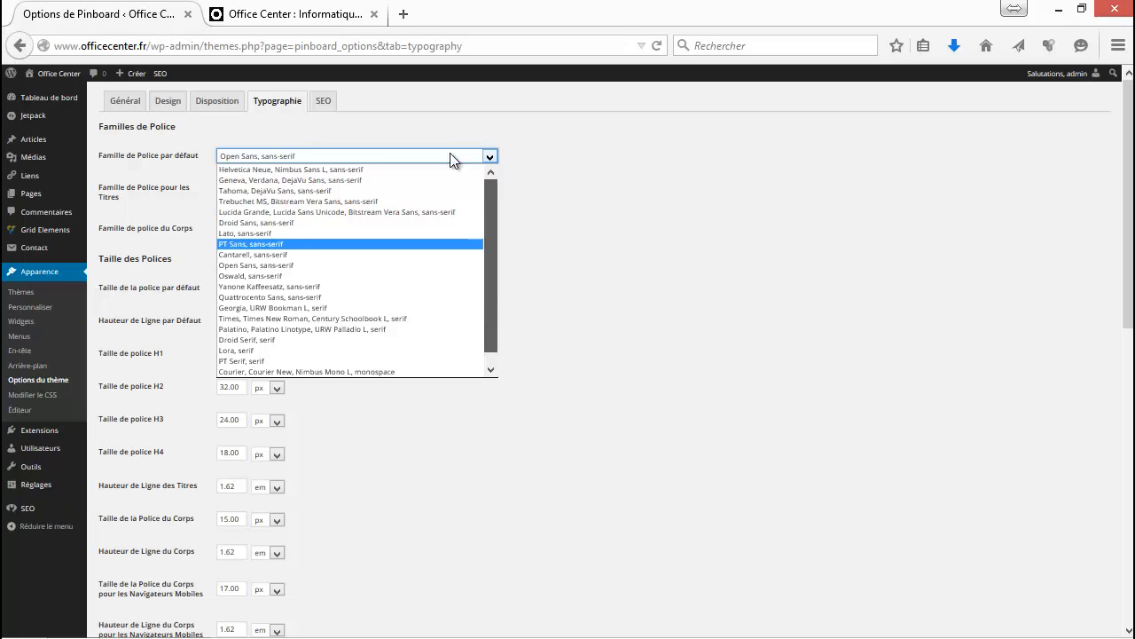
{"action": "left_click", "coordinate": [594, 223]}
{"action": "left_click", "coordinate": [184, 189]}
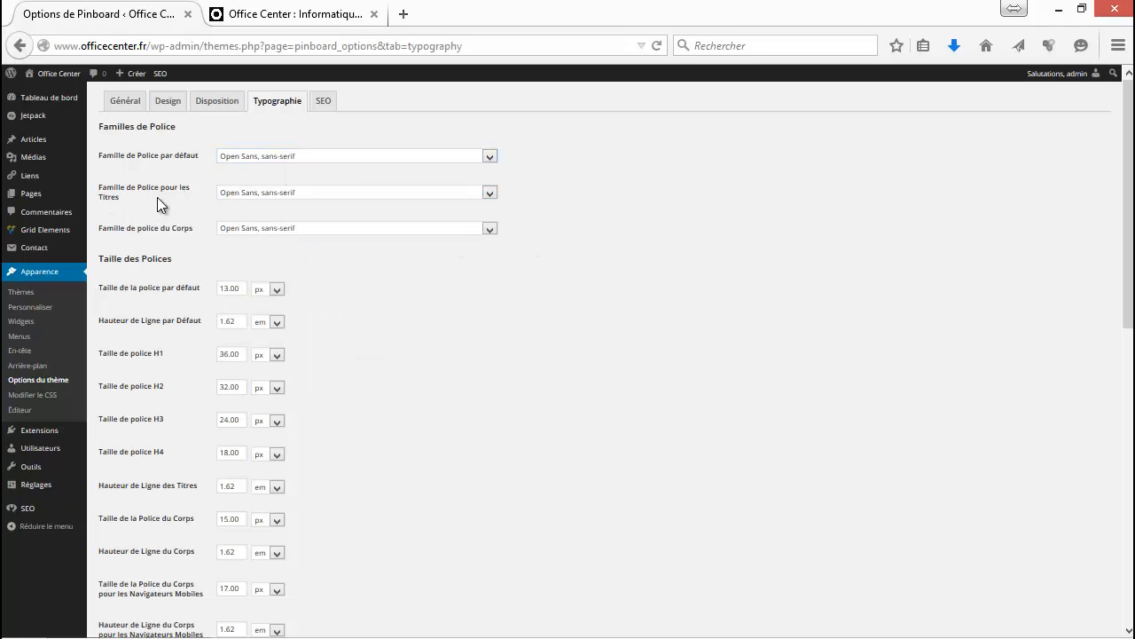
{"action": "scroll", "coordinate": [168, 250], "scroll_direction": "down", "scroll_amount": 1}
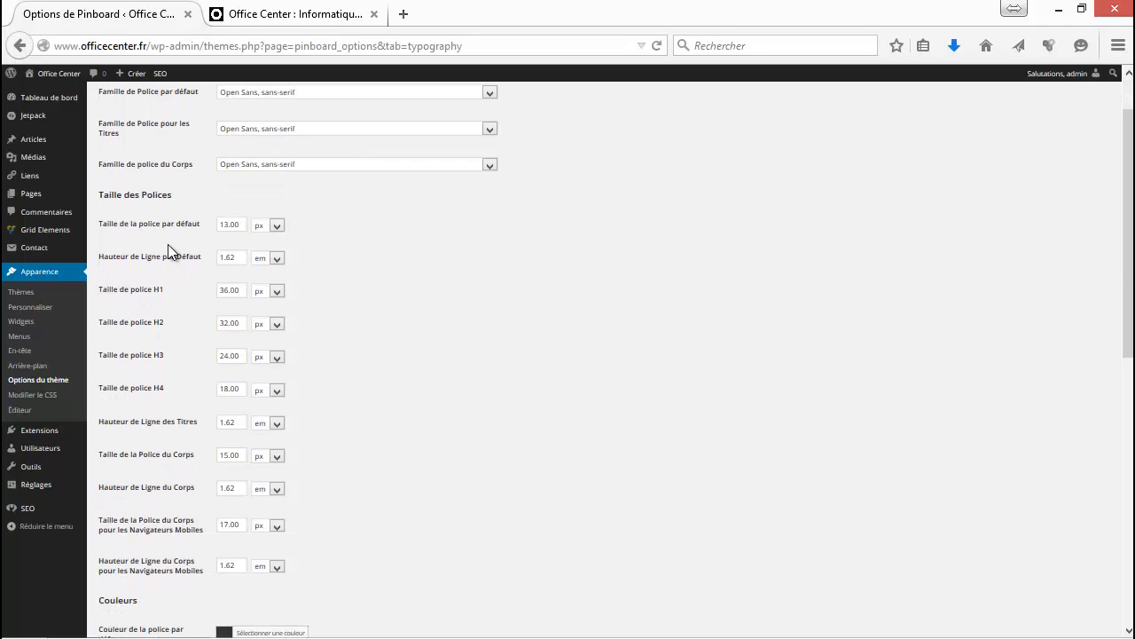
{"action": "left_click", "coordinate": [258, 164]}
{"action": "left_click", "coordinate": [272, 161]}
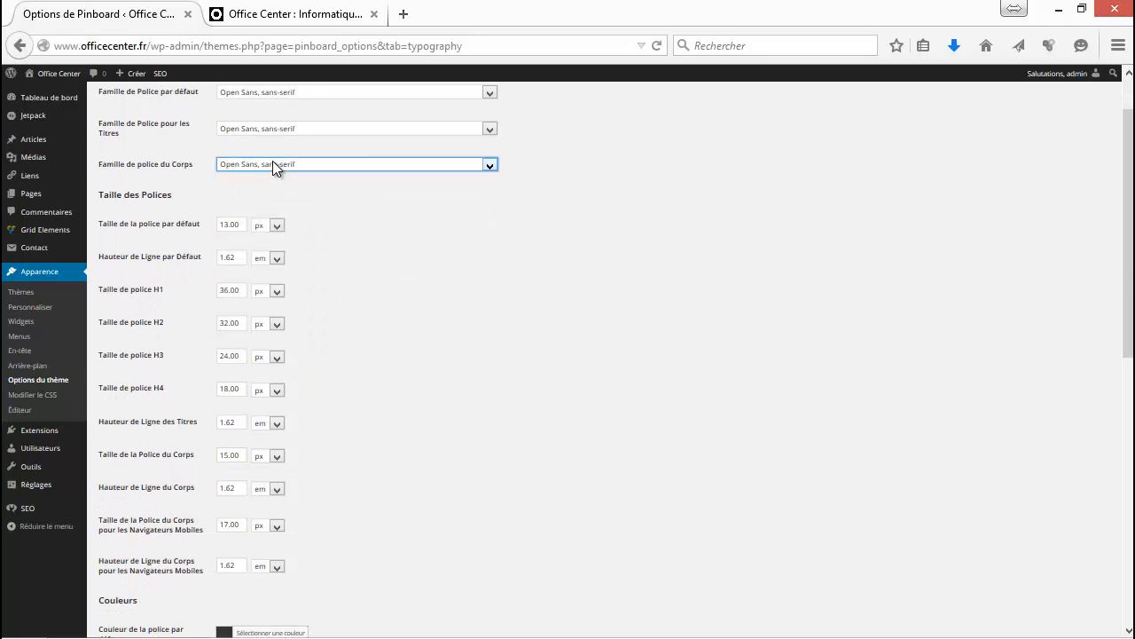
{"action": "left_click", "coordinate": [553, 191]}
Step: Examine the font size and line height settings for the default, heading and body text
{"action": "scroll", "coordinate": [173, 201], "scroll_direction": "down", "scroll_amount": 2}
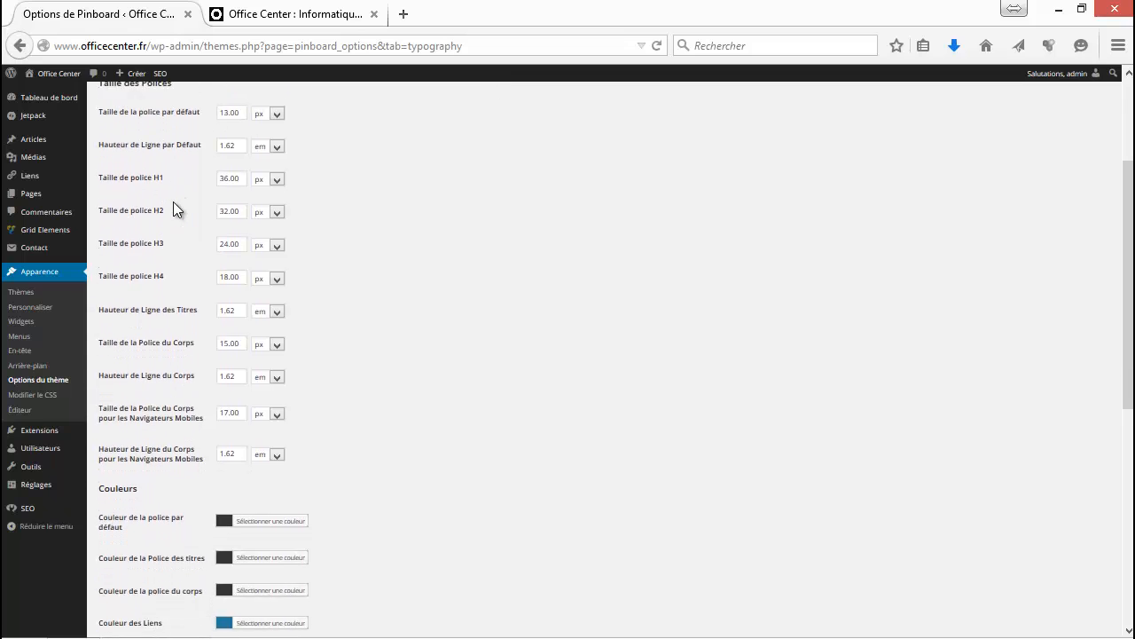
{"action": "scroll", "coordinate": [173, 204], "scroll_direction": "up", "scroll_amount": 2}
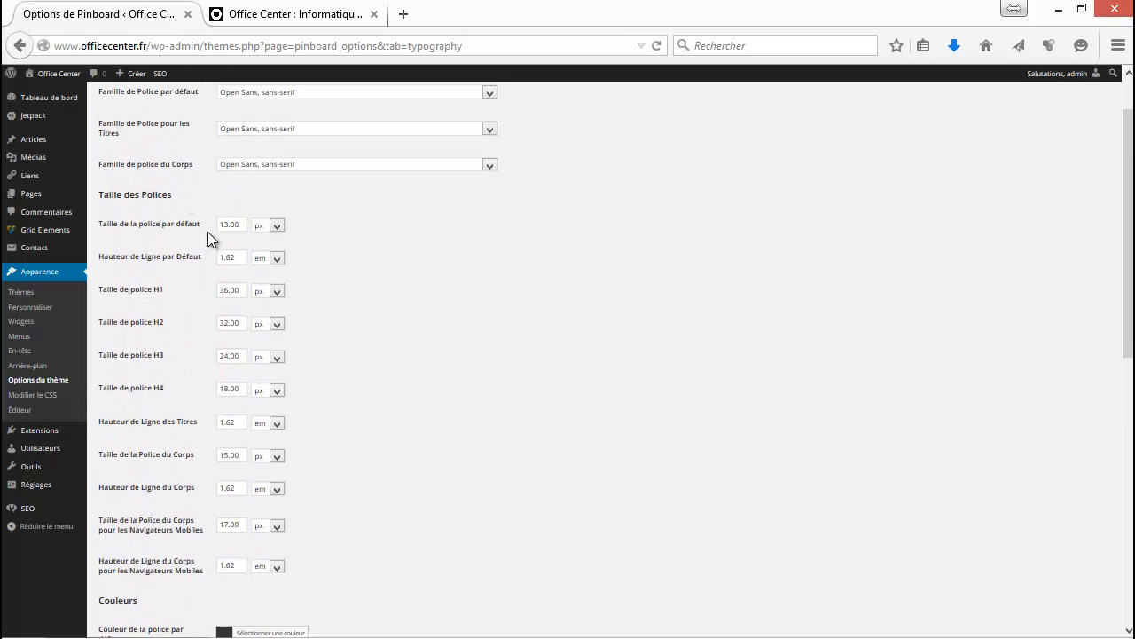
{"action": "left_click", "coordinate": [240, 223]}
{"action": "scroll", "coordinate": [174, 375], "scroll_direction": "up", "scroll_amount": 2}
{"action": "left_click_drag", "start_coordinate": [130, 288], "coordinate": [194, 289]}
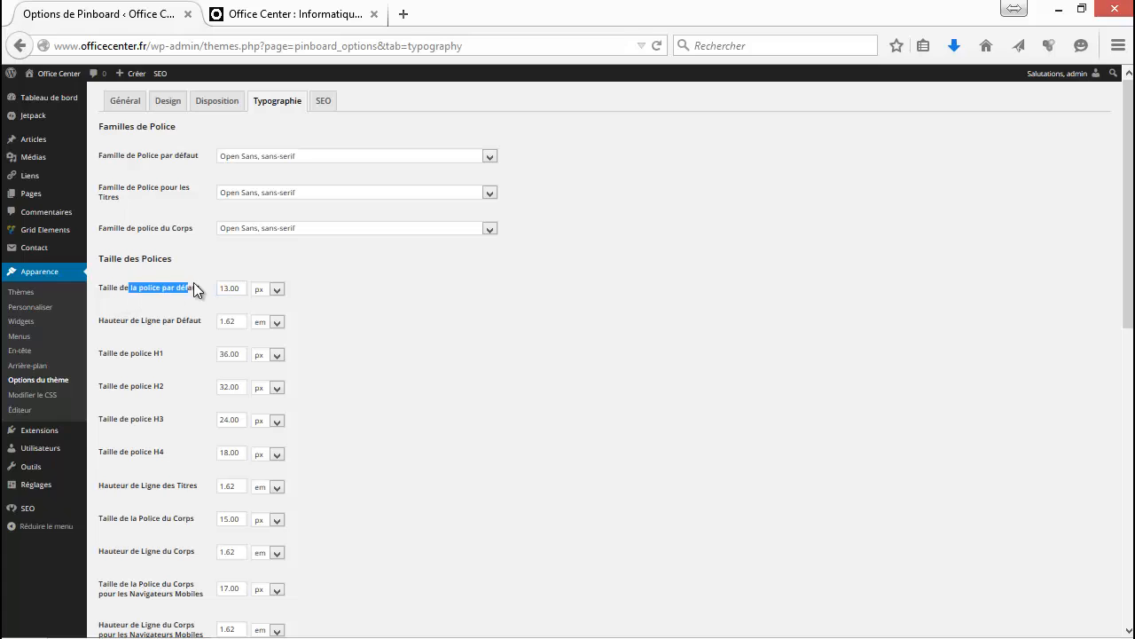
{"action": "left_click", "coordinate": [223, 289]}
{"action": "scroll", "coordinate": [285, 345], "scroll_direction": "down", "scroll_amount": 3}
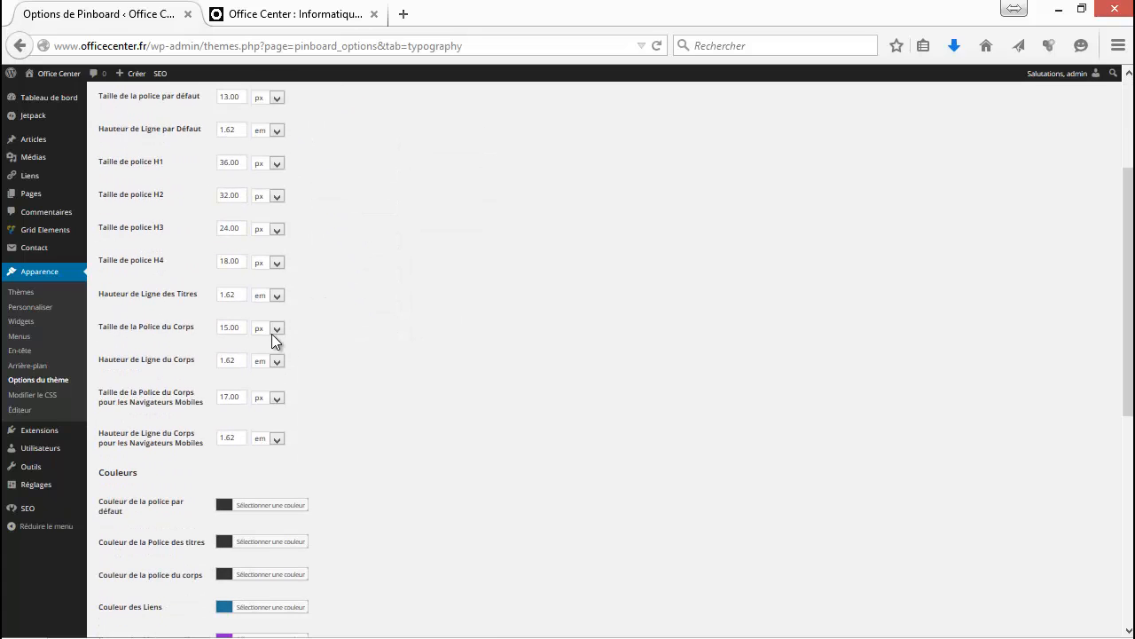
Step: Review the typography color settings, including the color picker for the default font color
{"action": "scroll", "coordinate": [269, 334], "scroll_direction": "down", "scroll_amount": 4}
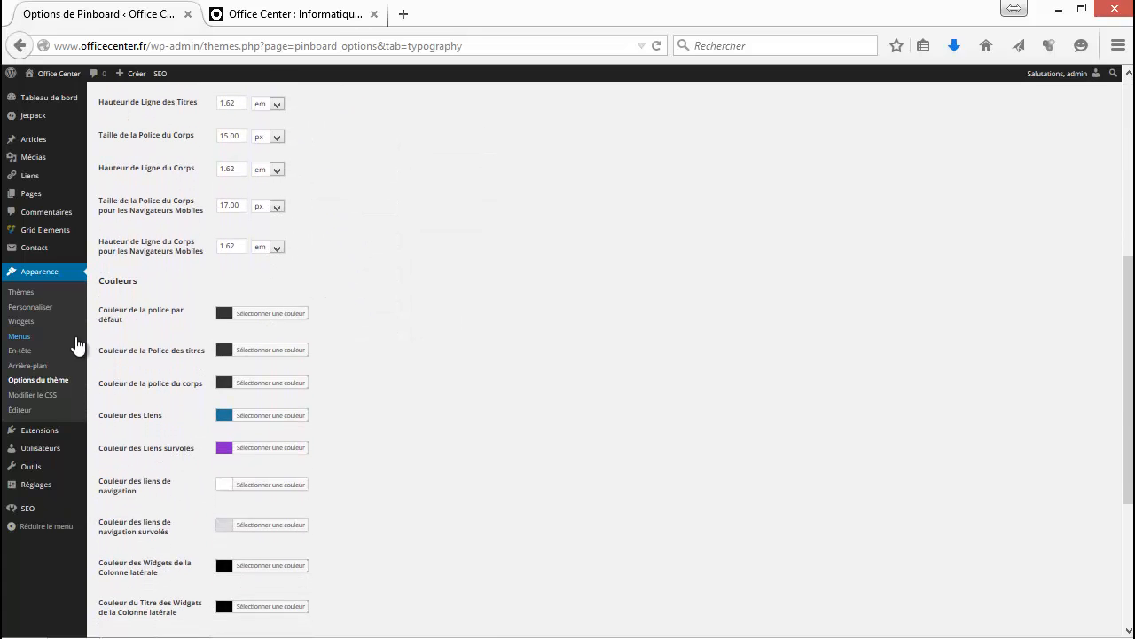
{"action": "scroll", "coordinate": [151, 321], "scroll_direction": "down", "scroll_amount": 1}
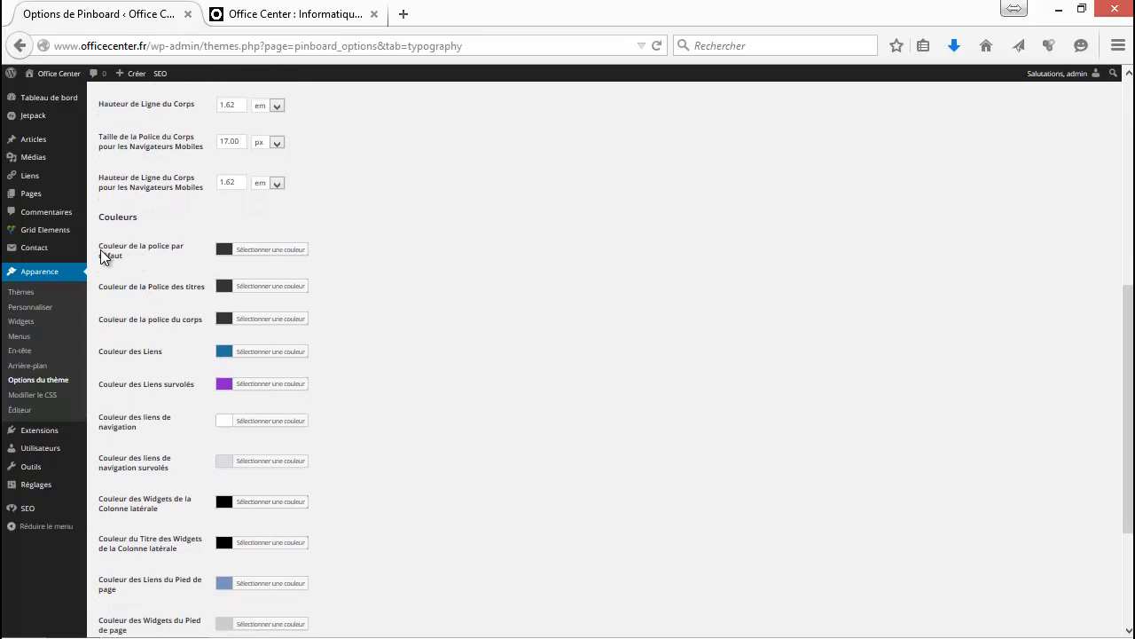
{"action": "left_click", "coordinate": [266, 249]}
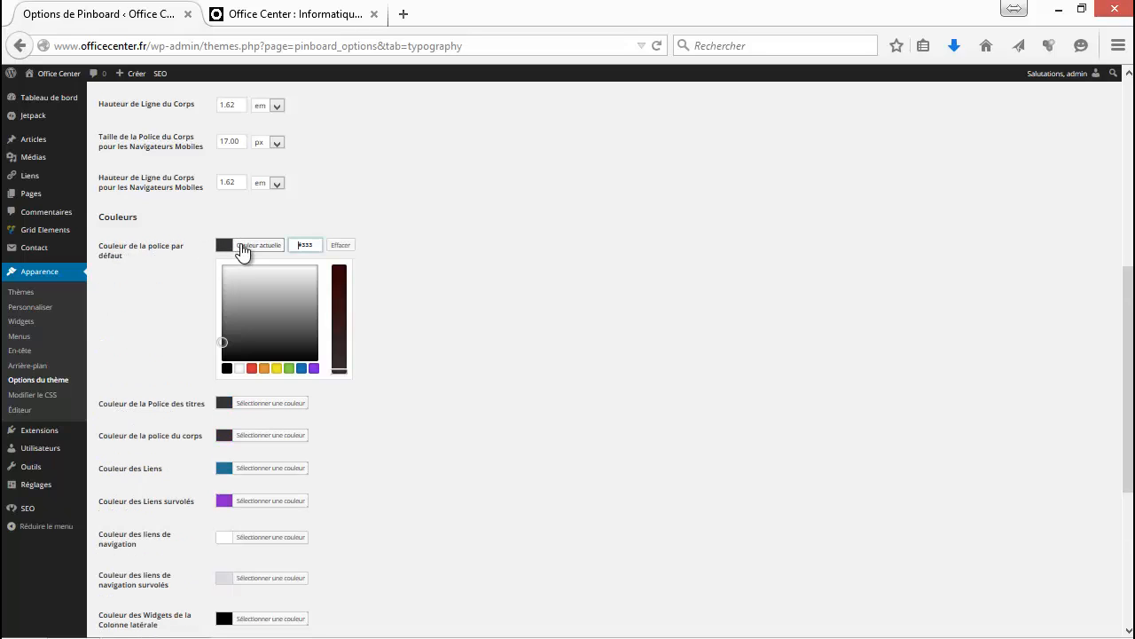
{"action": "left_click", "coordinate": [317, 311]}
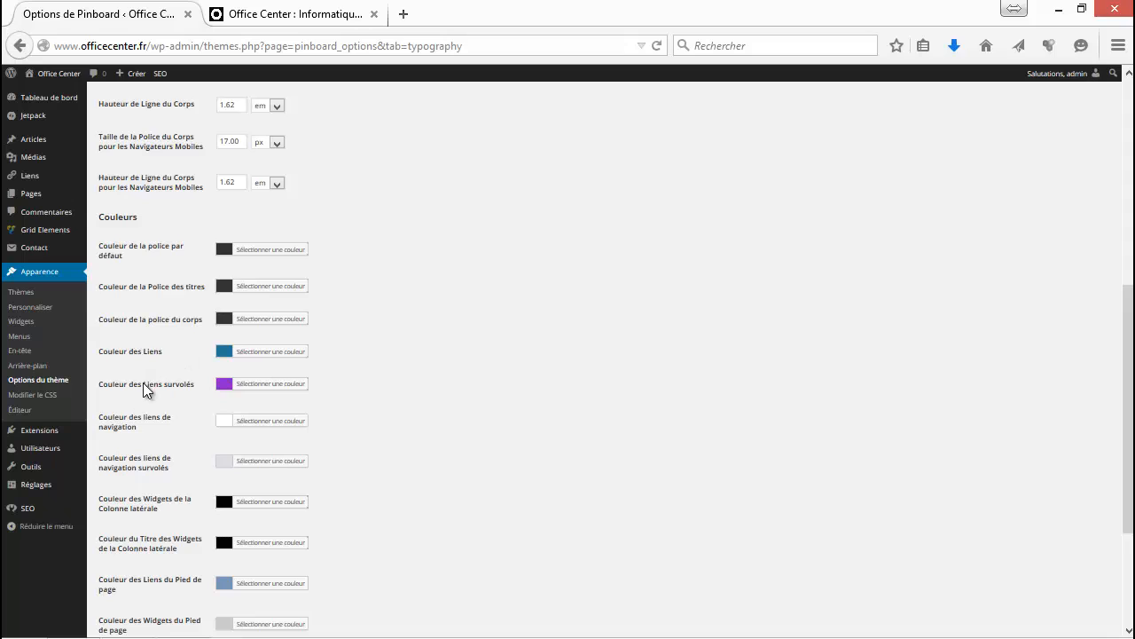
{"action": "scroll", "coordinate": [169, 459], "scroll_direction": "down", "scroll_amount": 3}
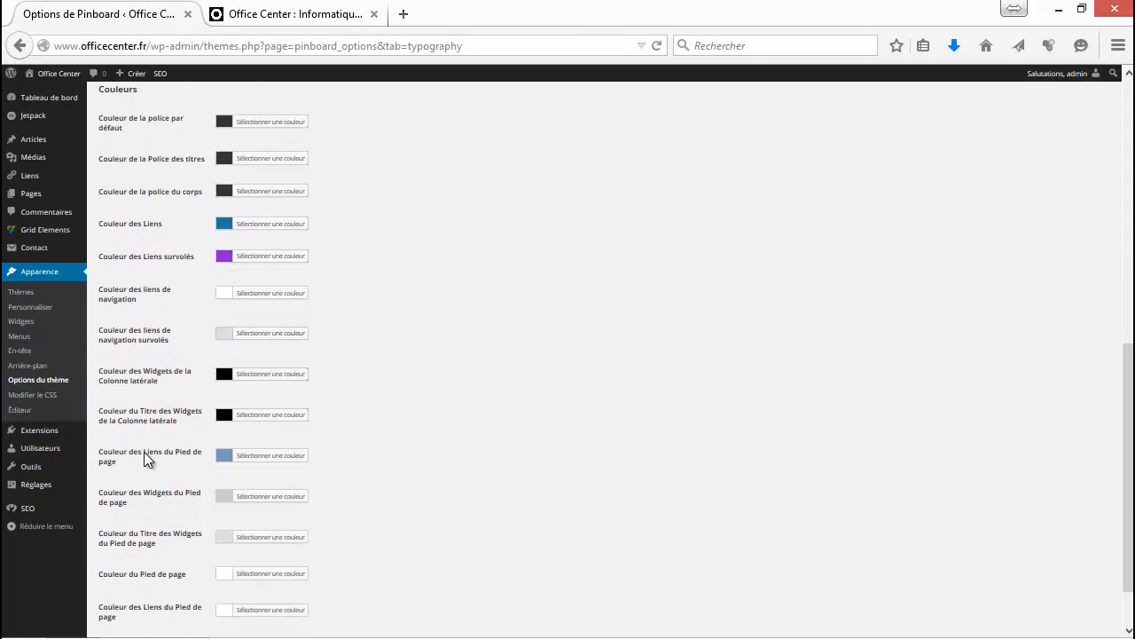
{"action": "scroll", "coordinate": [168, 284], "scroll_direction": "down", "scroll_amount": 2}
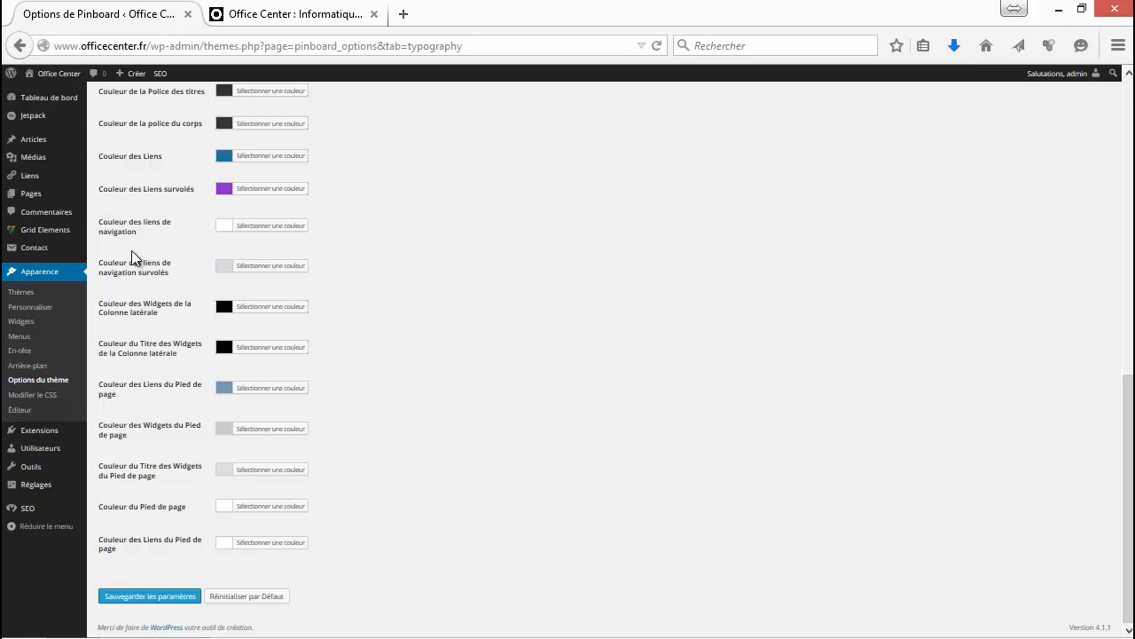
Step: Set the navigation link color (Couleur des liens de navigation) to bright red and save the typography settings
{"action": "left_click", "coordinate": [246, 227]}
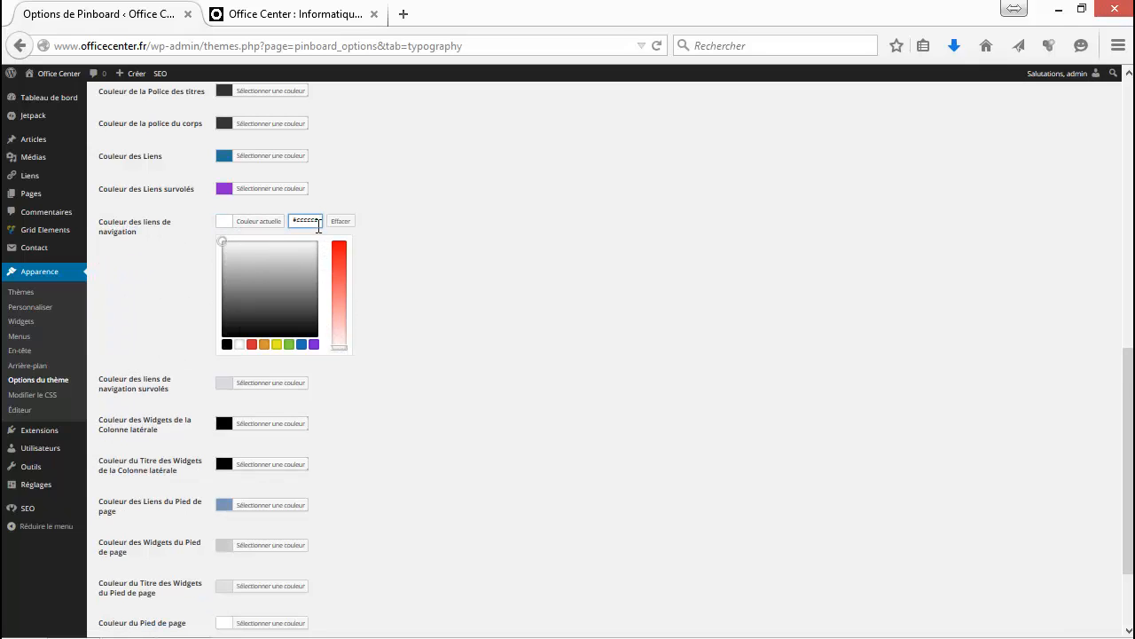
{"action": "left_click_drag", "start_coordinate": [319, 226], "coordinate": [274, 218]}
{"action": "left_click", "coordinate": [338, 347]}
{"action": "left_click_drag", "start_coordinate": [338, 347], "coordinate": [339, 237]}
{"action": "left_click", "coordinate": [399, 234]}
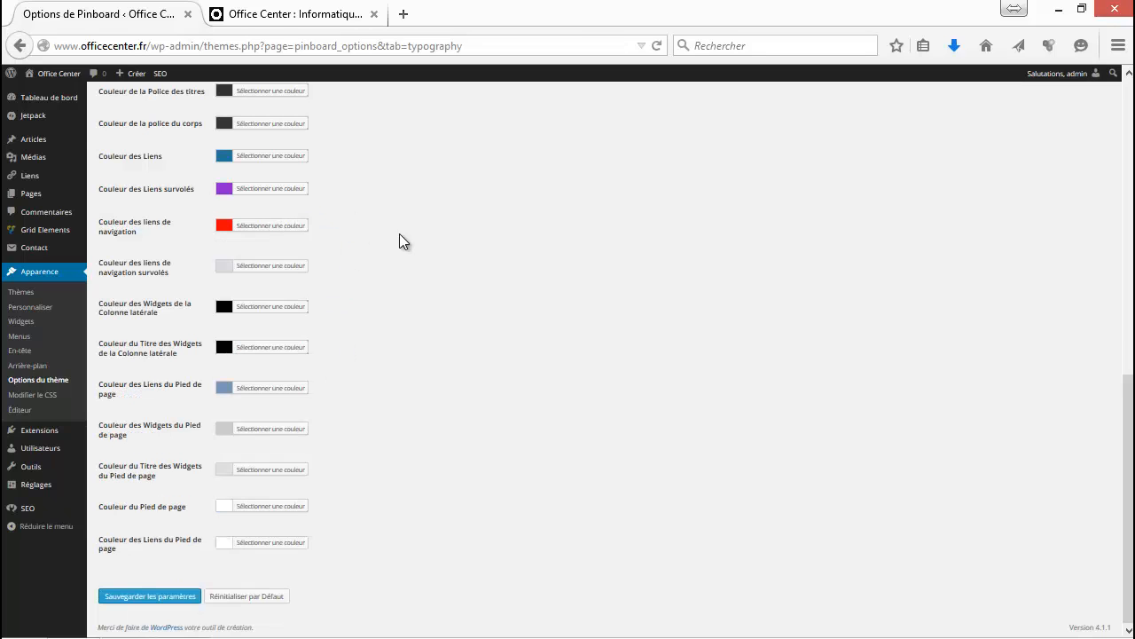
{"action": "left_click", "coordinate": [169, 600]}
Step: Reload the live Office Center site and check the navigation link color in the main menu at an enlarged page zoom
{"action": "left_click", "coordinate": [292, 14]}
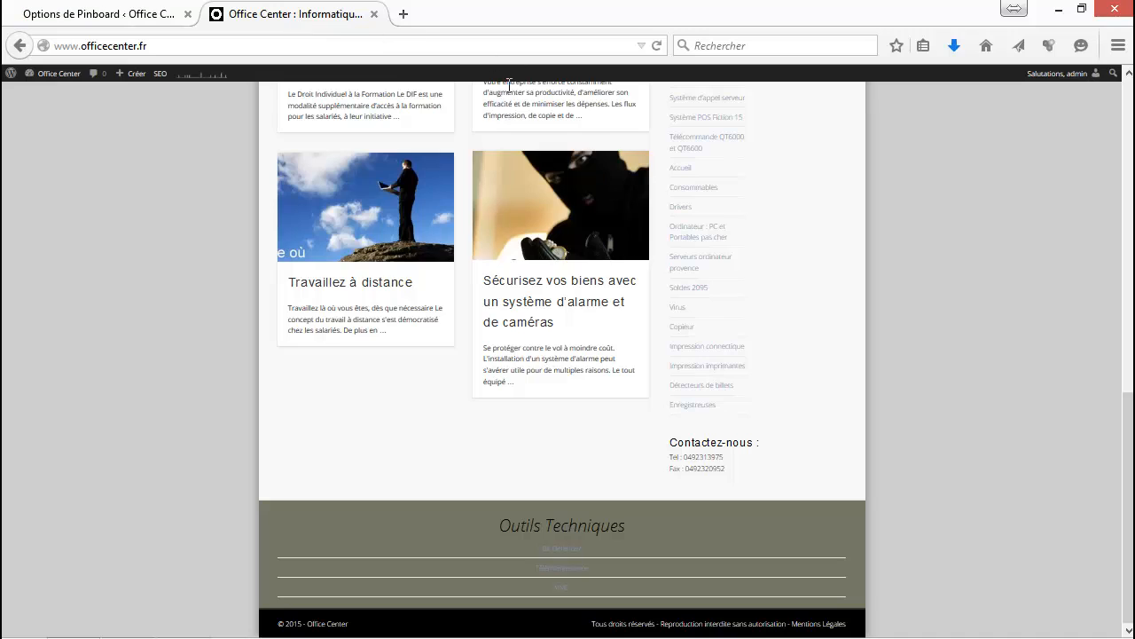
{"action": "scroll", "coordinate": [494, 169], "scroll_direction": "up", "scroll_amount": 15}
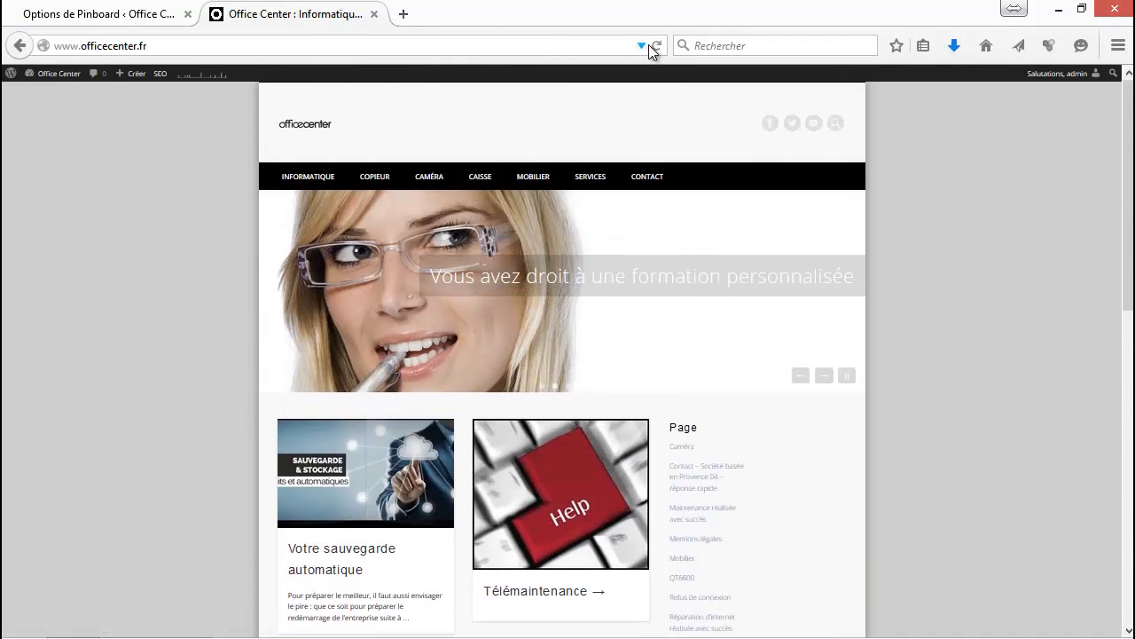
{"action": "left_click", "coordinate": [642, 46]}
{"action": "left_click", "coordinate": [659, 48]}
{"action": "left_click", "coordinate": [659, 48]}
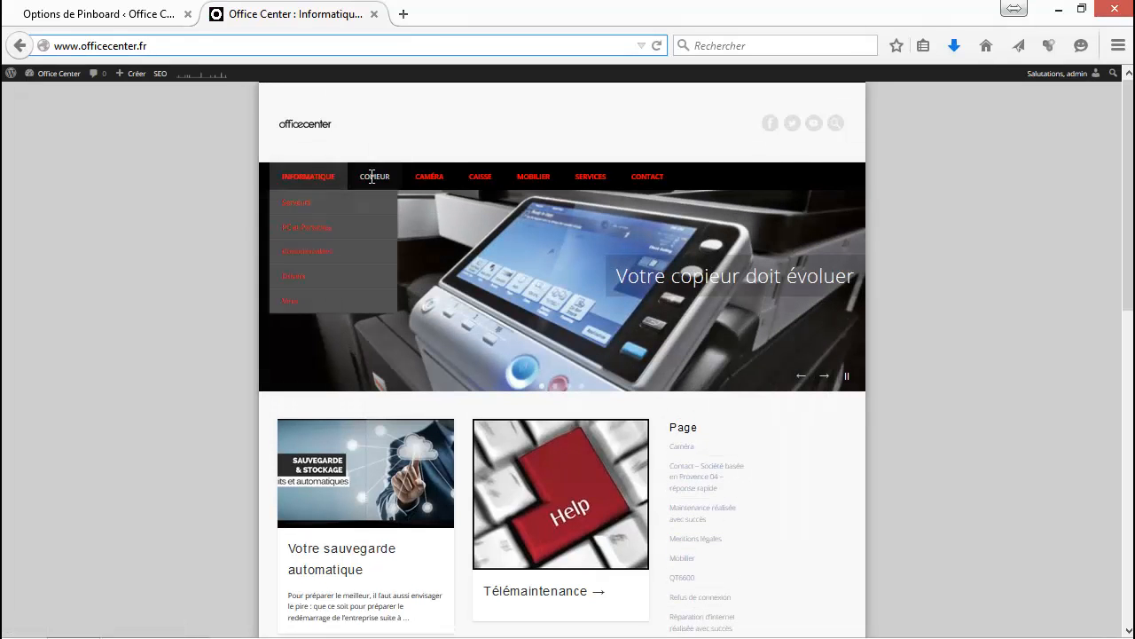
{"action": "key", "text": "ctrl+plus"}
{"action": "key", "text": "ctrl+plus"}
{"action": "key", "text": "ctrl+plus"}
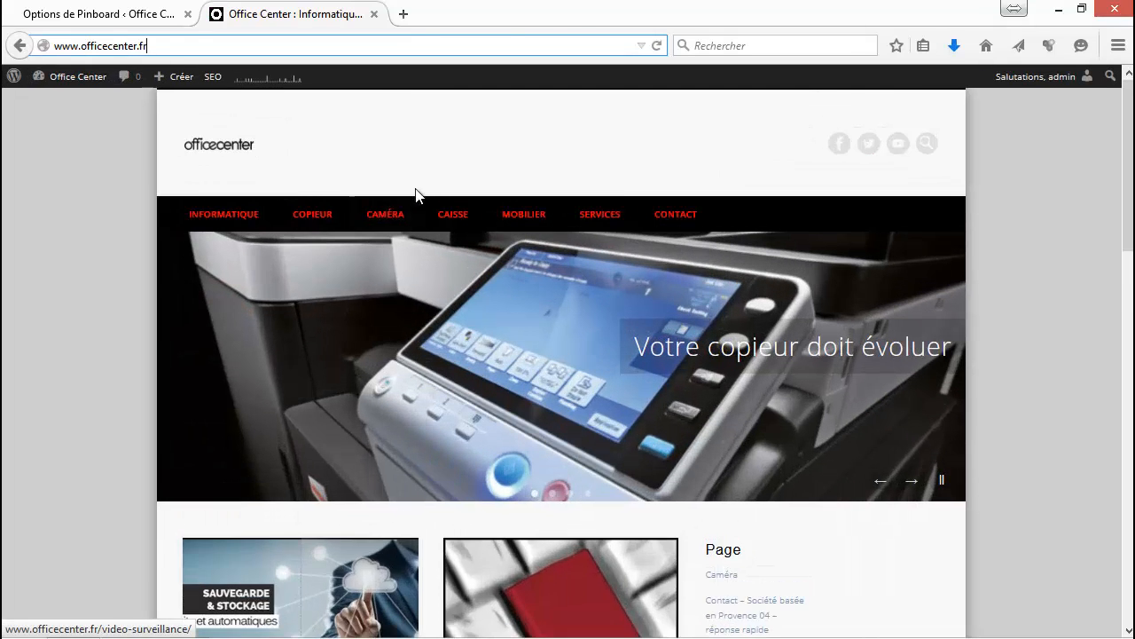
{"action": "key", "text": "ctrl+plus"}
Step: Set the navigation link color (Couleur des liens de navigation) to #ffffff in the Pinboard typography options and save the settings
{"action": "left_click", "coordinate": [117, 14]}
{"action": "scroll", "coordinate": [334, 347], "scroll_direction": "down", "scroll_amount": 1}
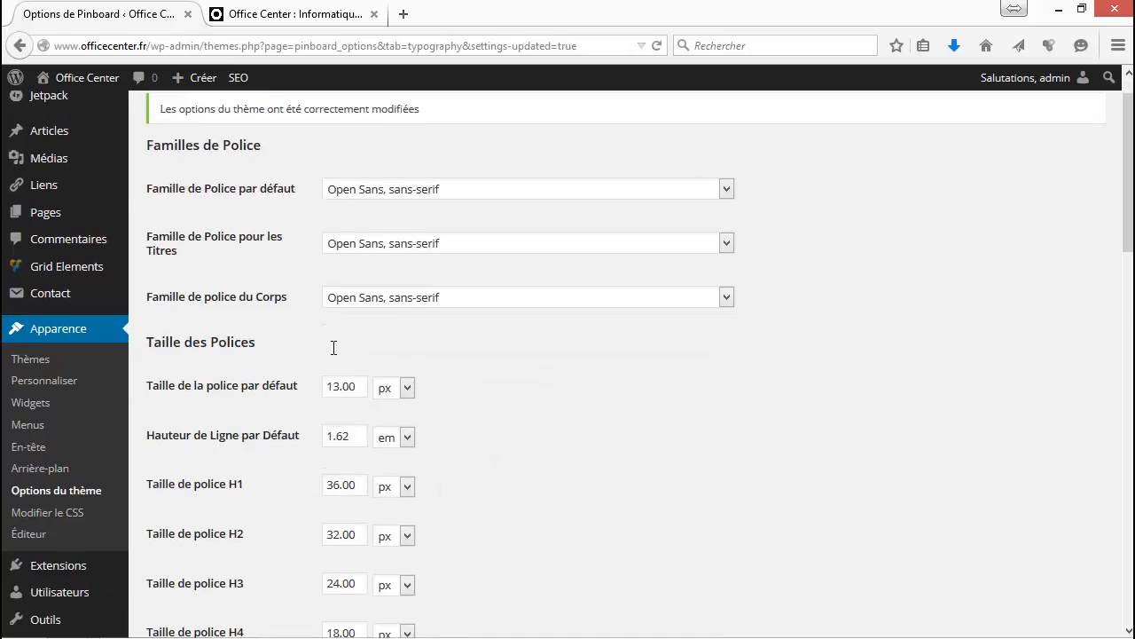
{"action": "scroll", "coordinate": [334, 347], "scroll_direction": "down", "scroll_amount": 10}
{"action": "left_click", "coordinate": [405, 390]}
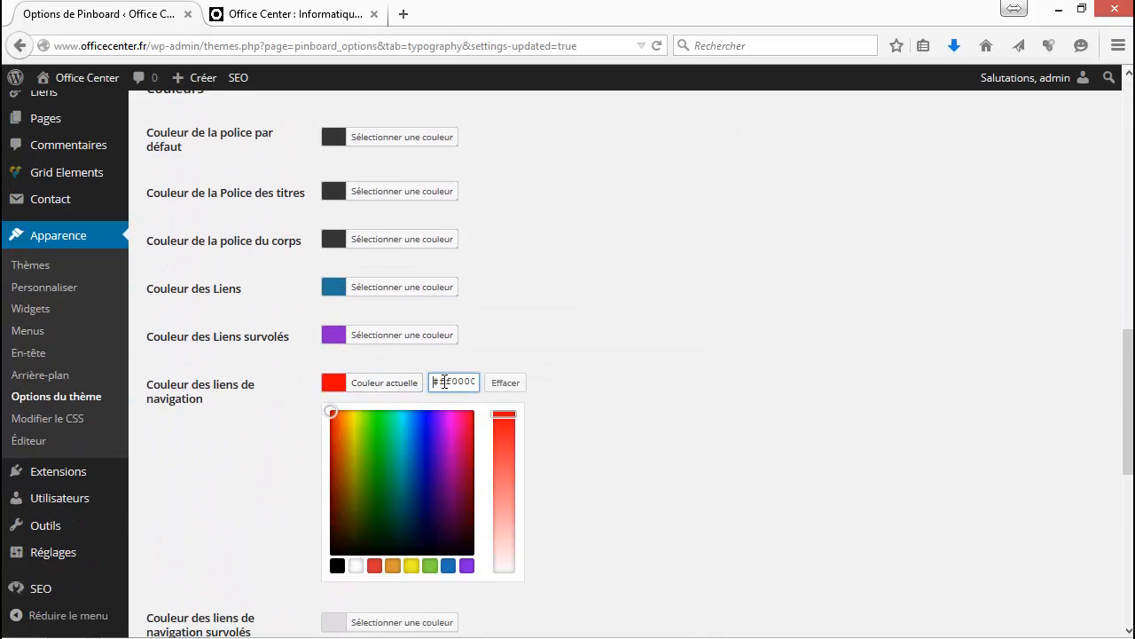
{"action": "left_click_drag", "start_coordinate": [479, 382], "coordinate": [423, 378]}
{"action": "type", "text": "#ffffff"}
{"action": "left_click", "coordinate": [530, 329]}
{"action": "scroll", "coordinate": [430, 370], "scroll_direction": "down", "scroll_amount": 1}
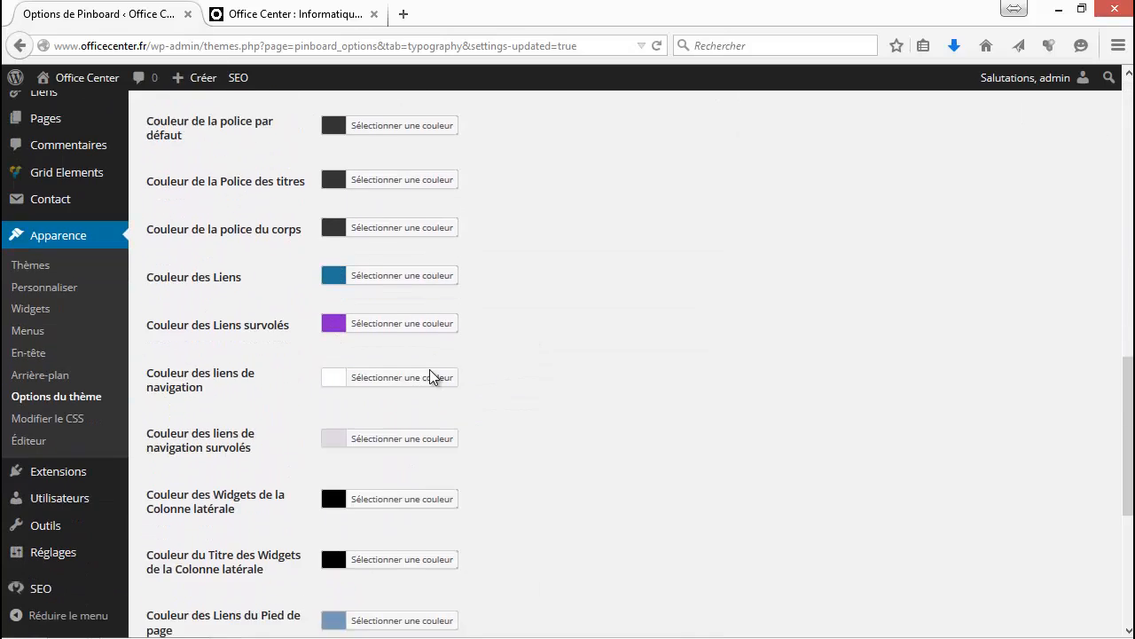
{"action": "scroll", "coordinate": [429, 374], "scroll_direction": "down", "scroll_amount": 4}
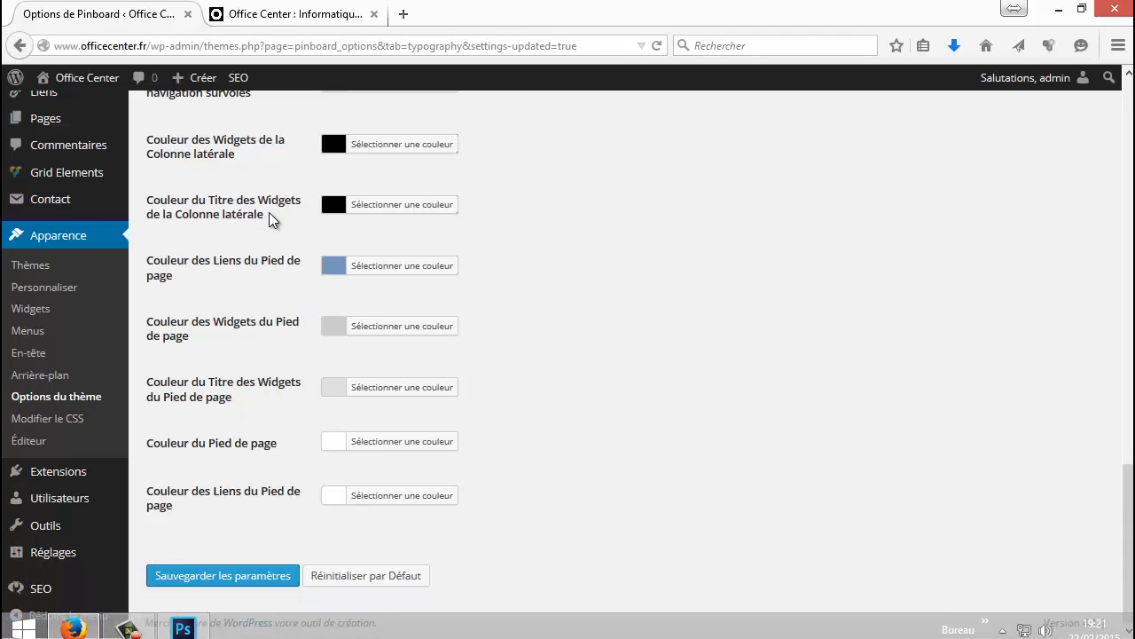
{"action": "left_click", "coordinate": [260, 577]}
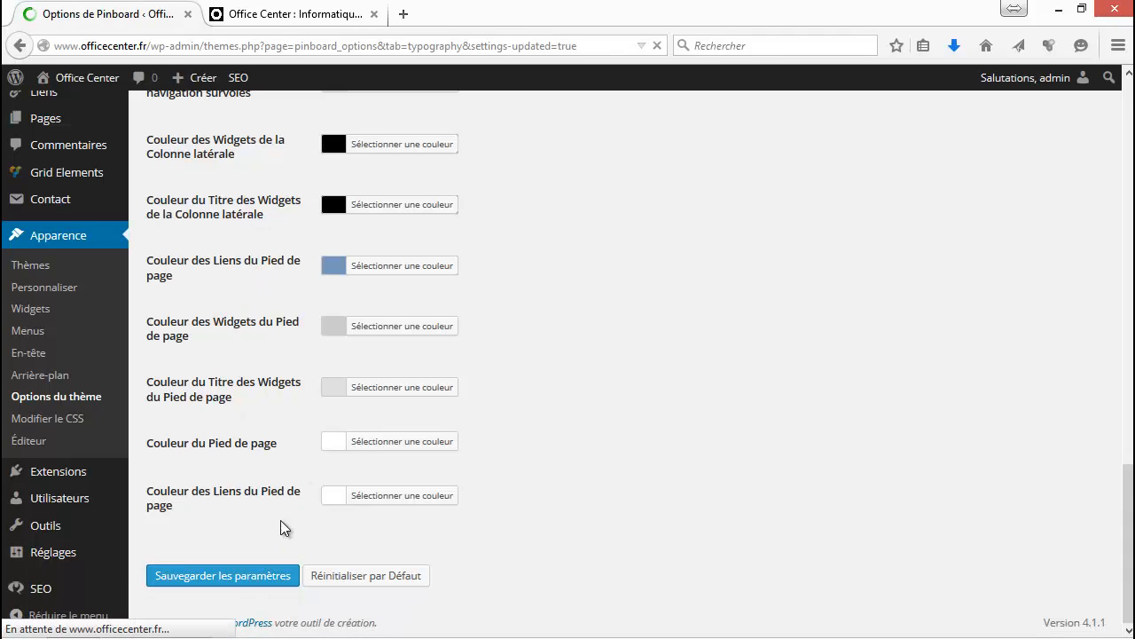